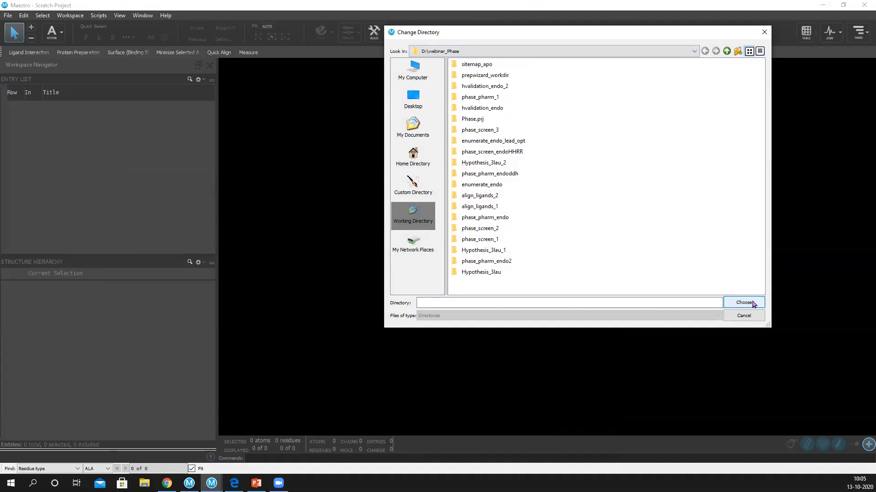
Step: Set D:\webinar_Phase as the working directory
click(754, 303)
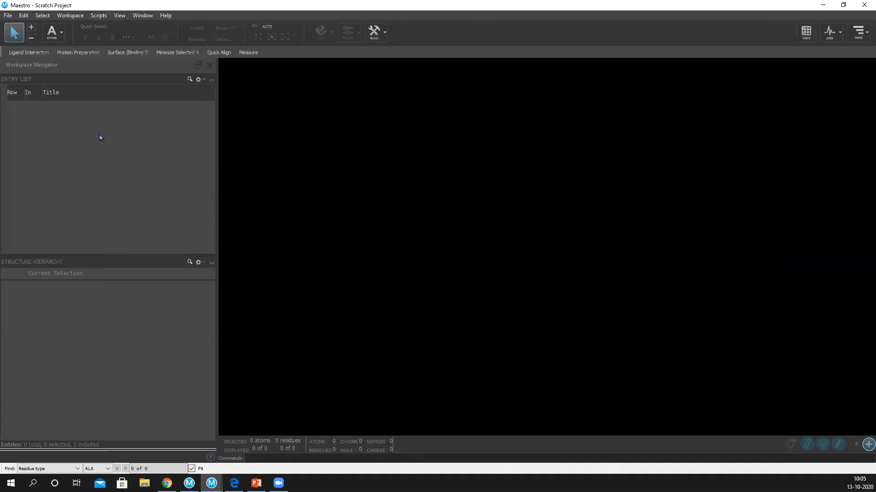
click(8, 15)
click(437, 37)
Step: Place a benzene ring fragment in the empty workspace with the 3D Builder
click(374, 32)
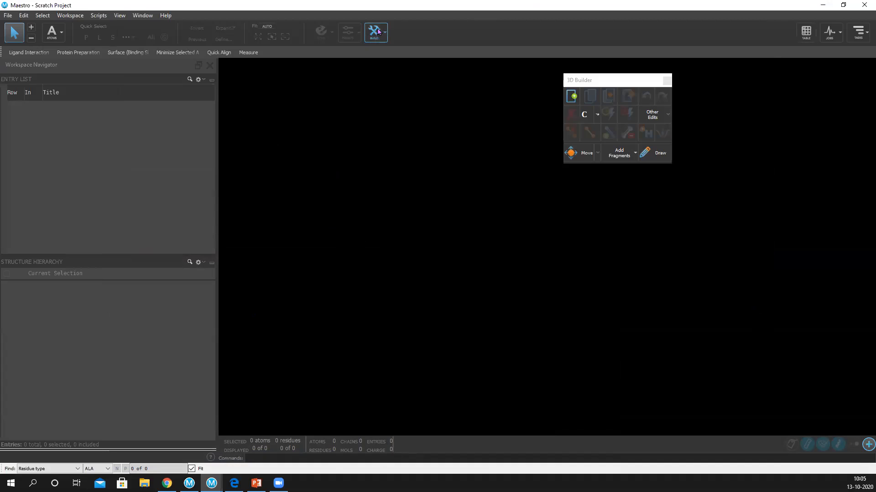
click(619, 153)
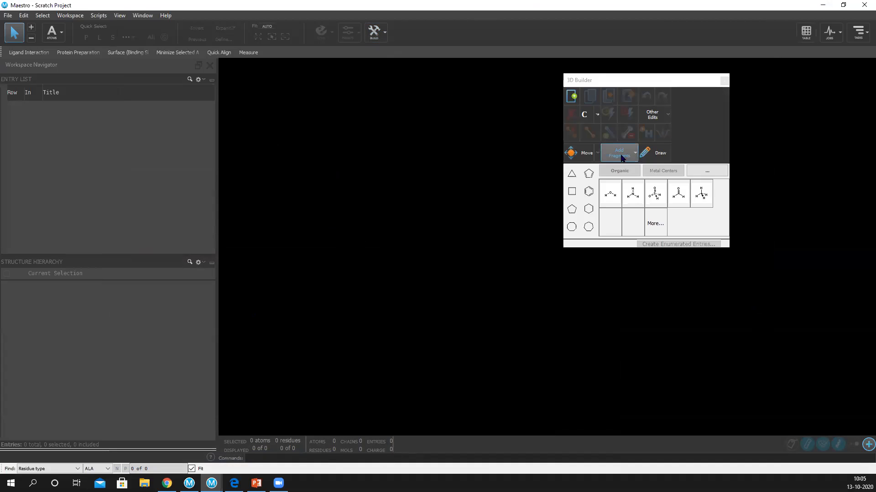
click(589, 192)
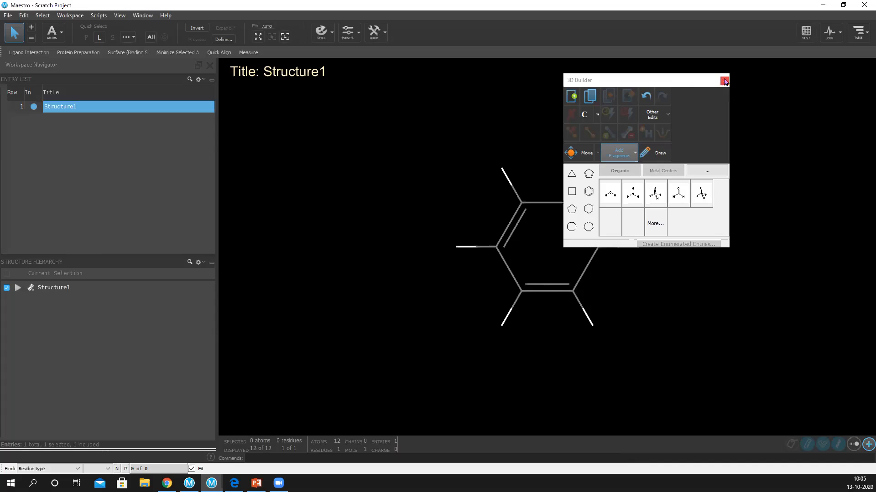
click(724, 82)
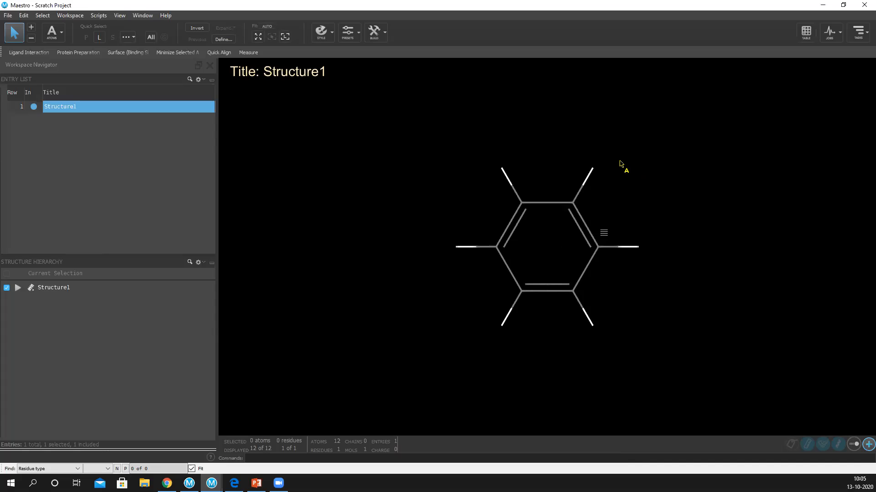
Step: Replace one hydrogen of the benzene ring with a hydroxyl fragment
click(593, 173)
click(374, 32)
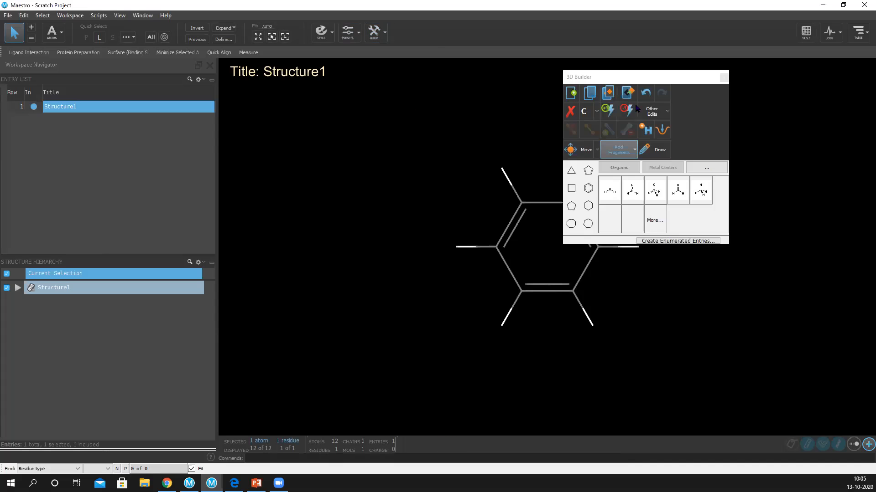
click(606, 191)
click(723, 78)
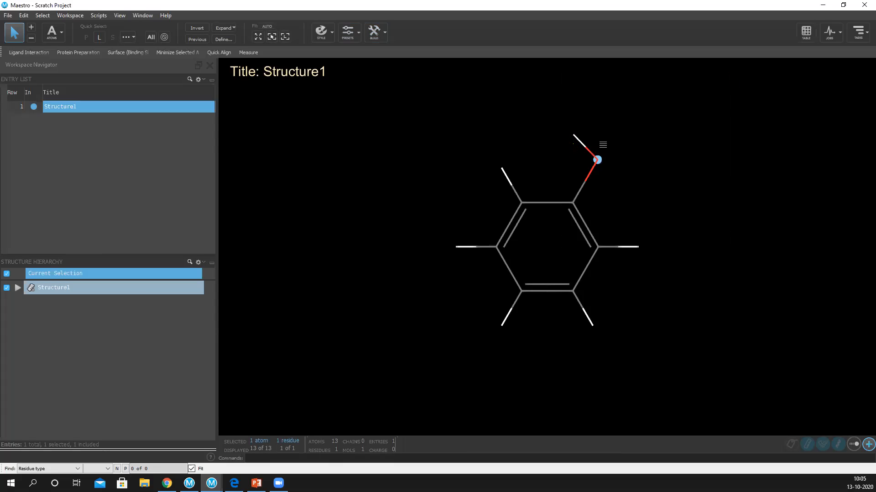
Step: Attach a pyridazine ring from the N-heterocycles fragments to the oxygen of the hydroxyl group
click(375, 32)
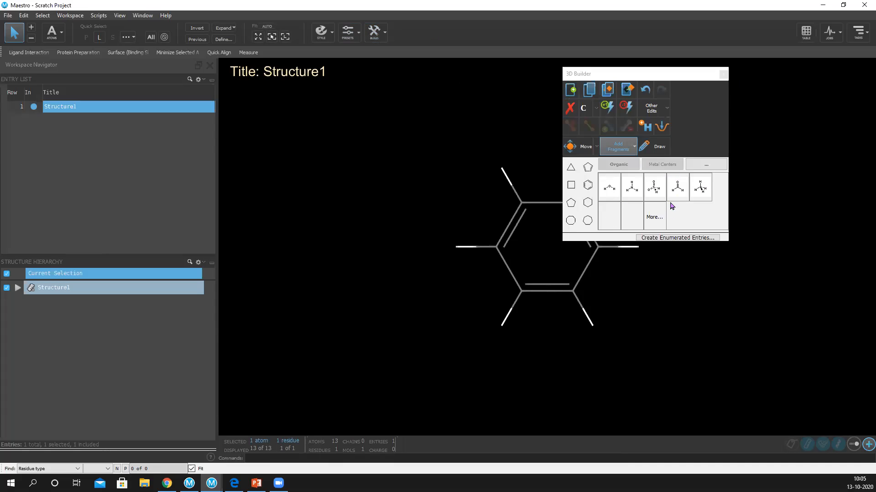
click(717, 165)
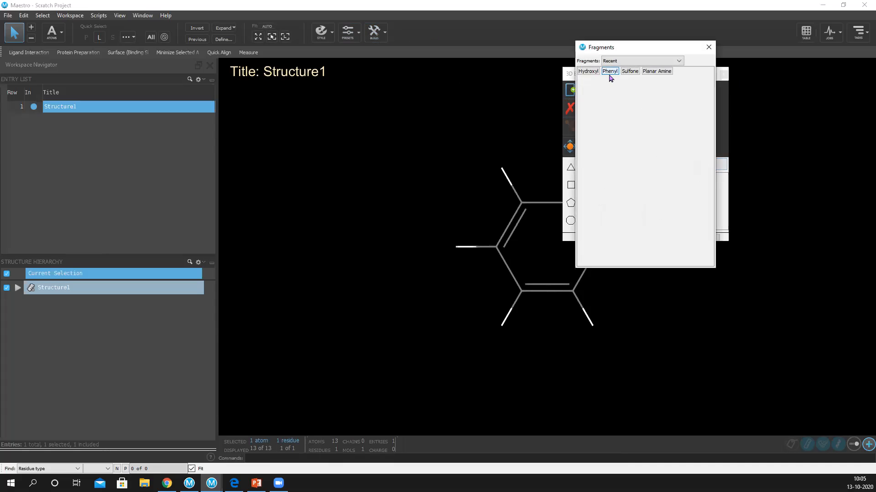
click(636, 60)
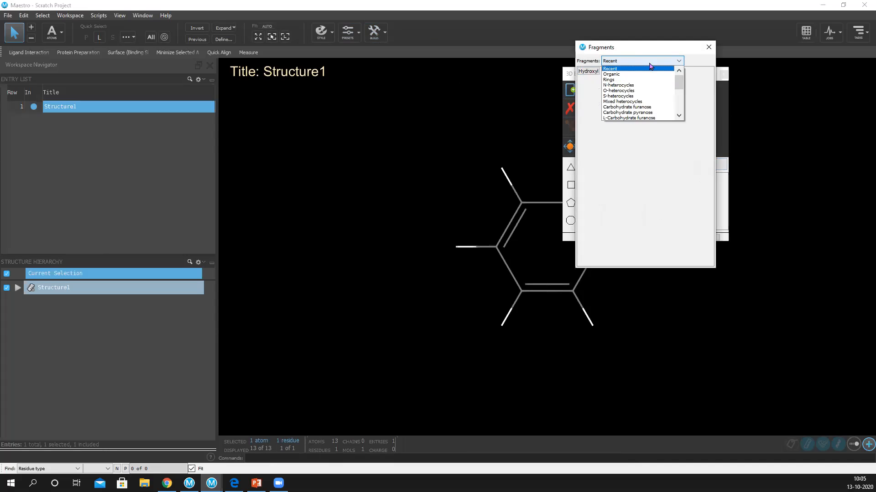
click(629, 85)
click(630, 173)
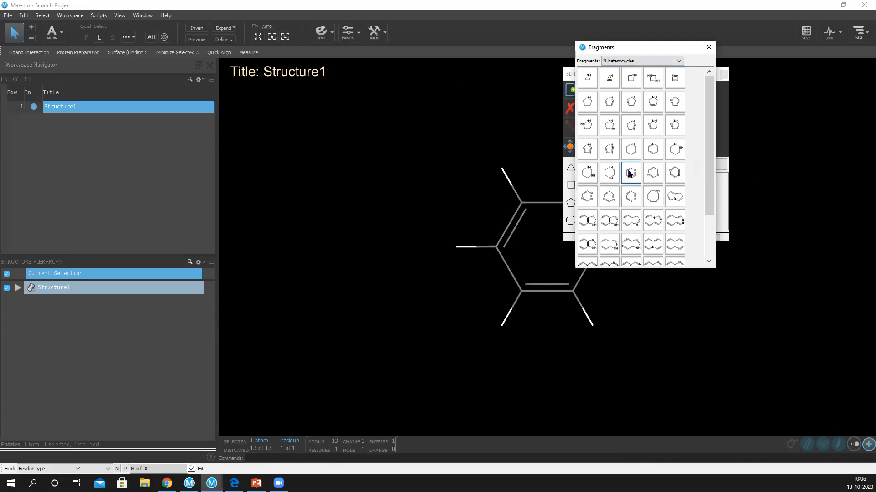
click(709, 45)
click(724, 72)
middle_drag(569, 102, 664, 370)
right_drag(664, 370, 544, 352)
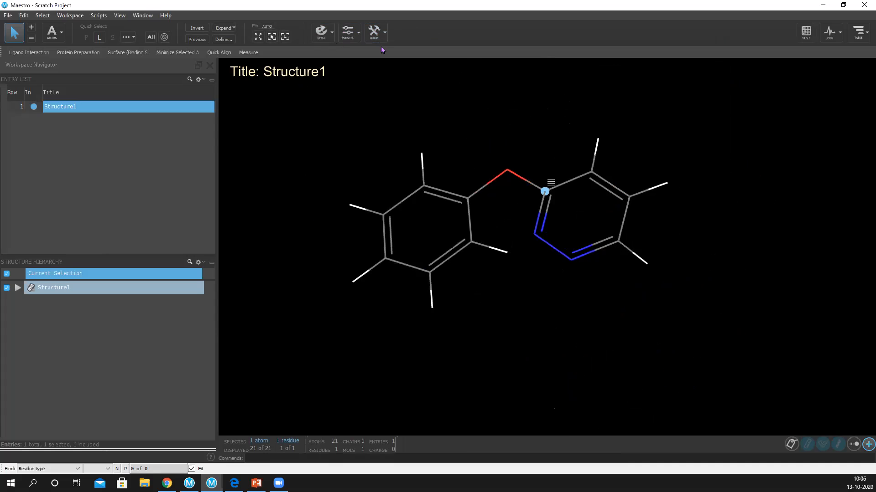
Step: Replace the pyridazine hydrogen on the carbon beside the nitrogen with a carbonyl fragment
click(647, 264)
click(373, 33)
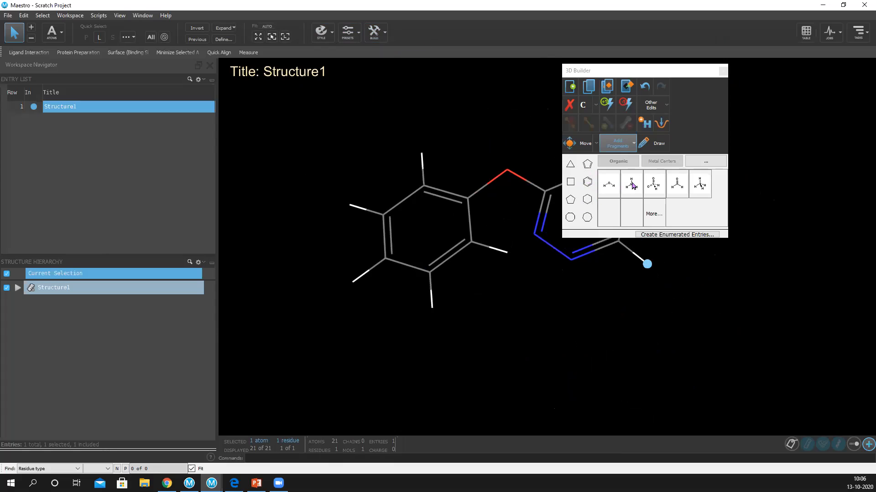
click(677, 185)
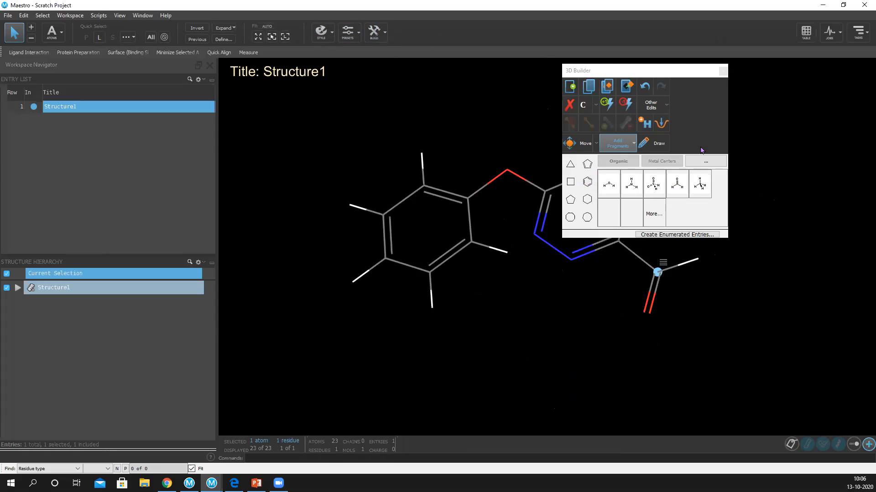
click(722, 71)
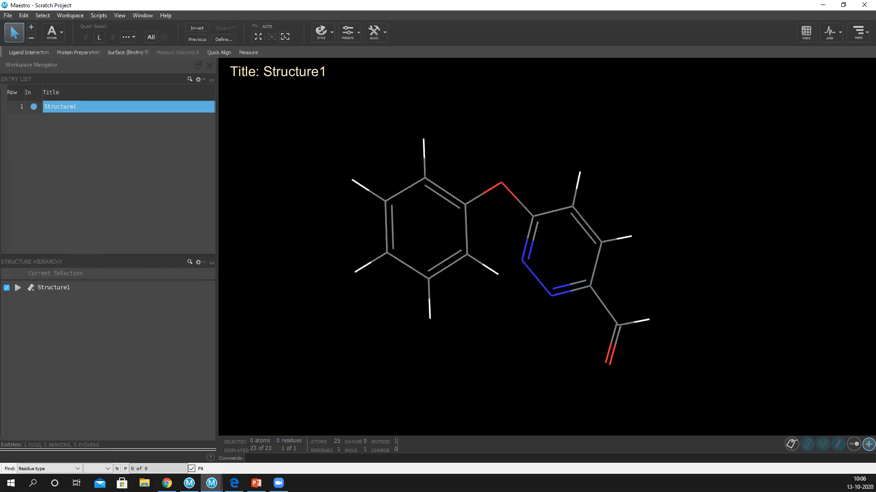
Step: Clear the old task search and run a MacroModel minimization of the workspace structure as job mmod_mini_1
click(858, 31)
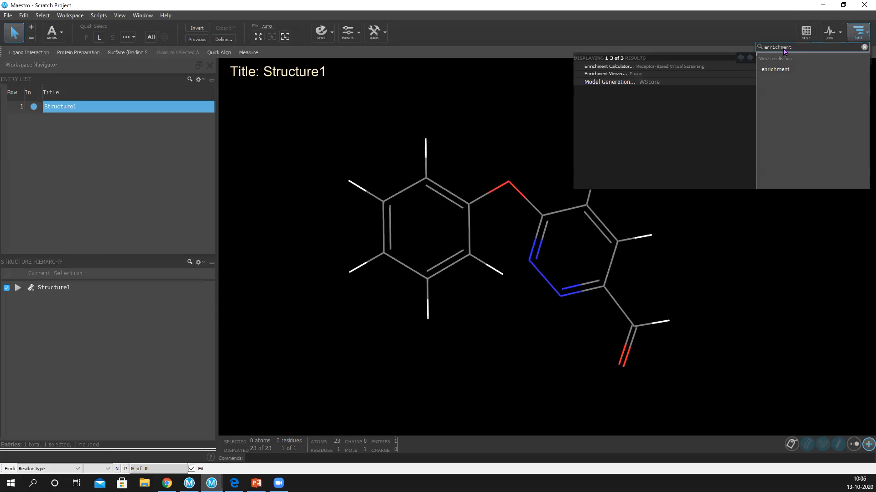
key(BackSpace)
key(BackSpace)
key(BackSpace)
key(BackSpace)
key(BackSpace)
key(BackSpace)
key(BackSpace)
key(BackSpace)
key(BackSpace)
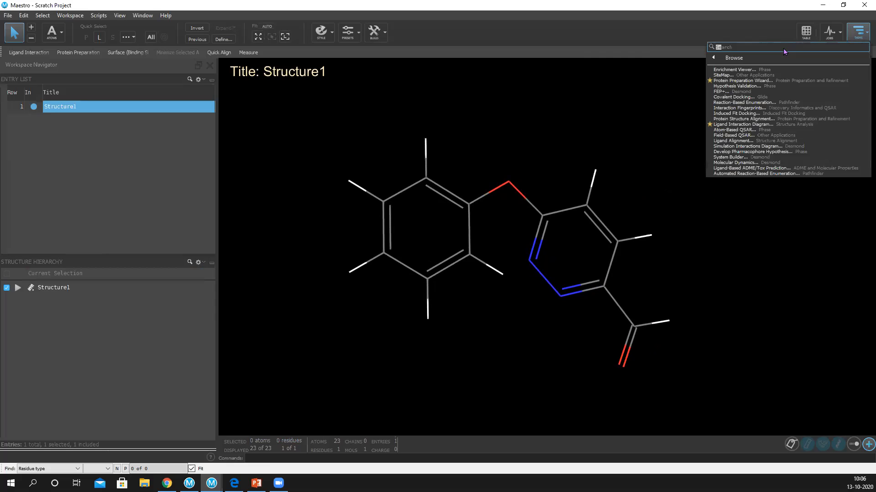
click(732, 58)
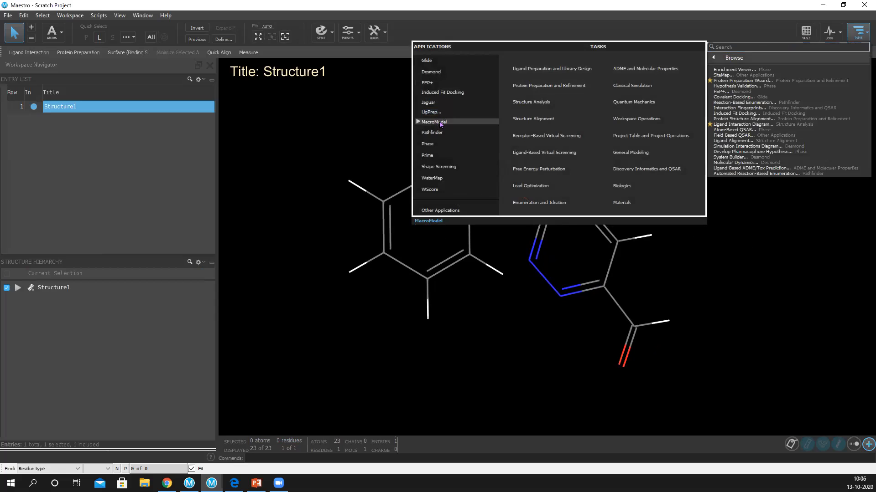
click(441, 122)
click(457, 86)
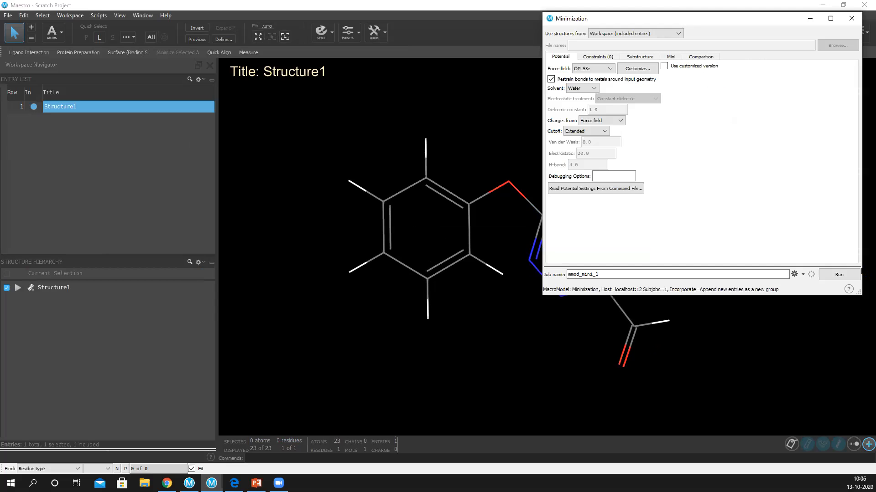
click(839, 276)
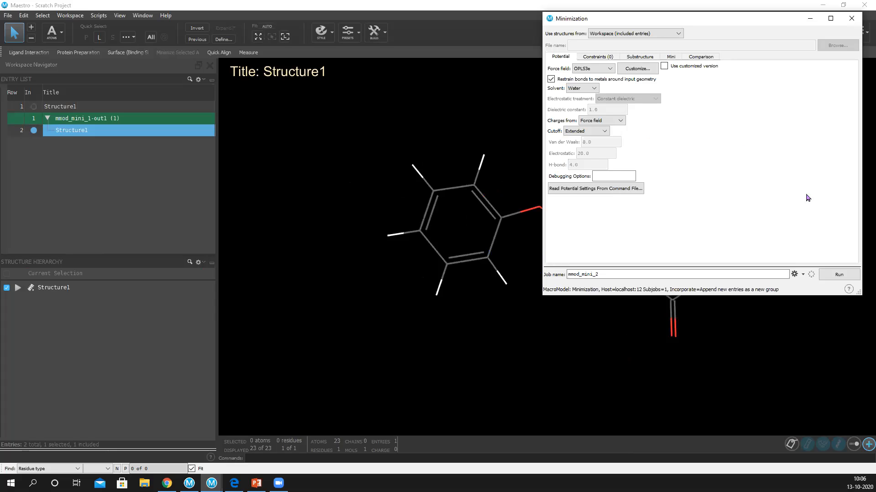
click(850, 19)
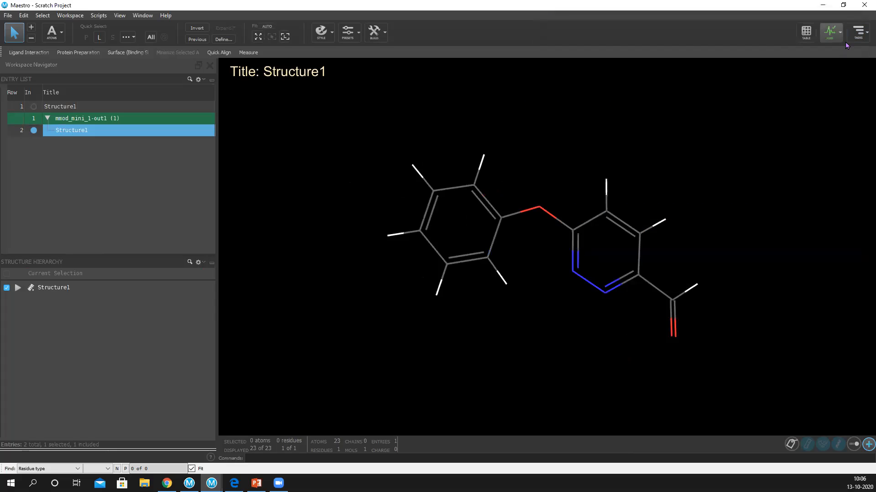
Step: Open Phase's Develop Pharmacophore Hypothesis task for the minimized ligand in the workspace
click(854, 34)
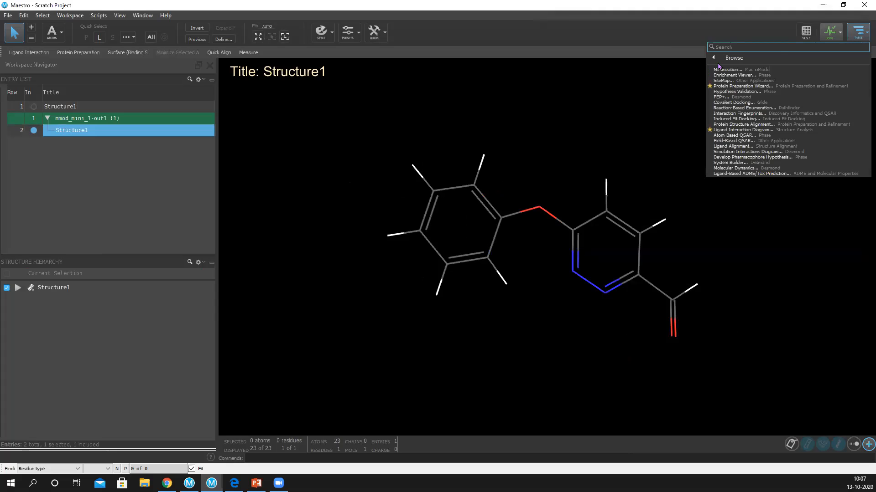
click(730, 58)
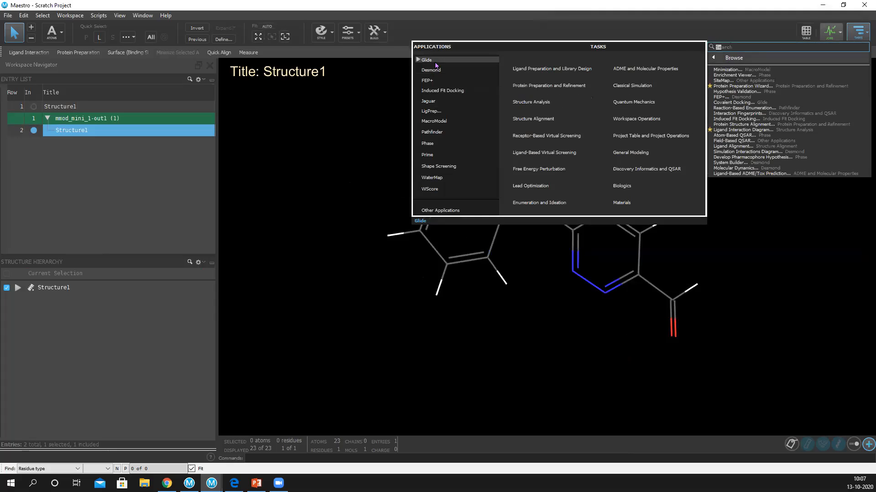
click(440, 144)
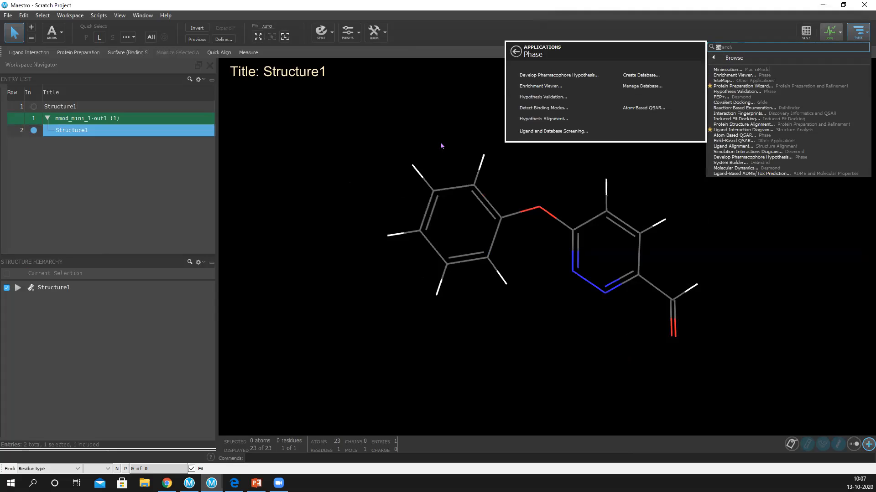
click(571, 75)
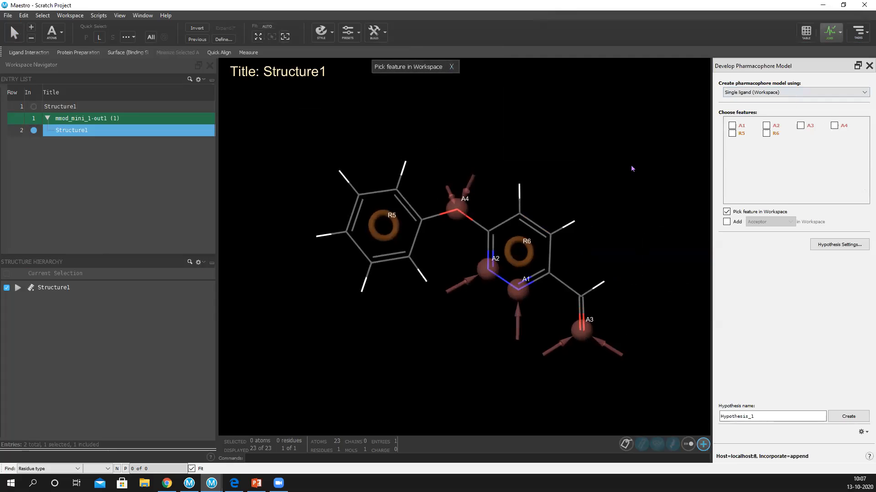
middle_drag(602, 161, 593, 236)
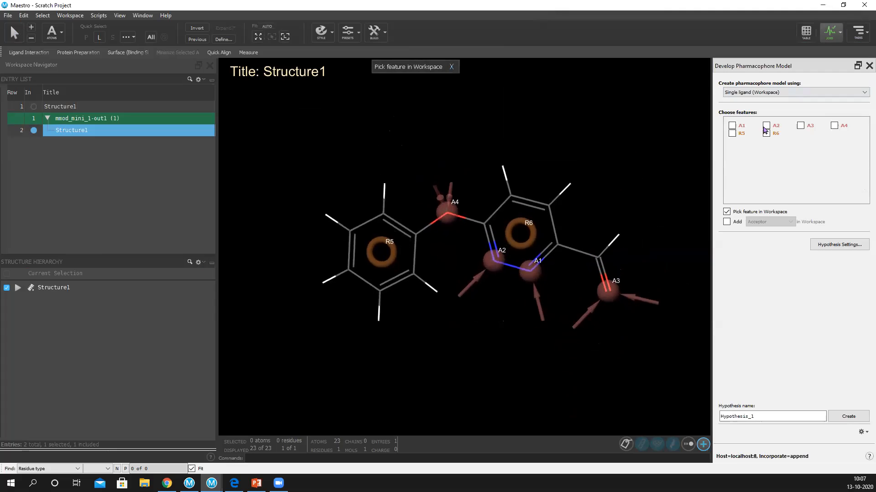
Step: Select the acceptor features A1, A2, A3 and A4 and the ring features R5 and R6 for the pharmacophore model
click(732, 125)
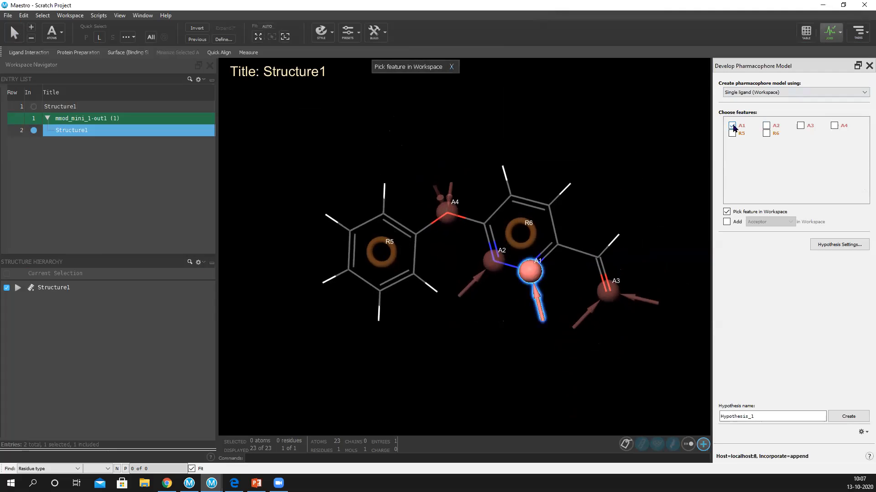
click(766, 126)
click(801, 126)
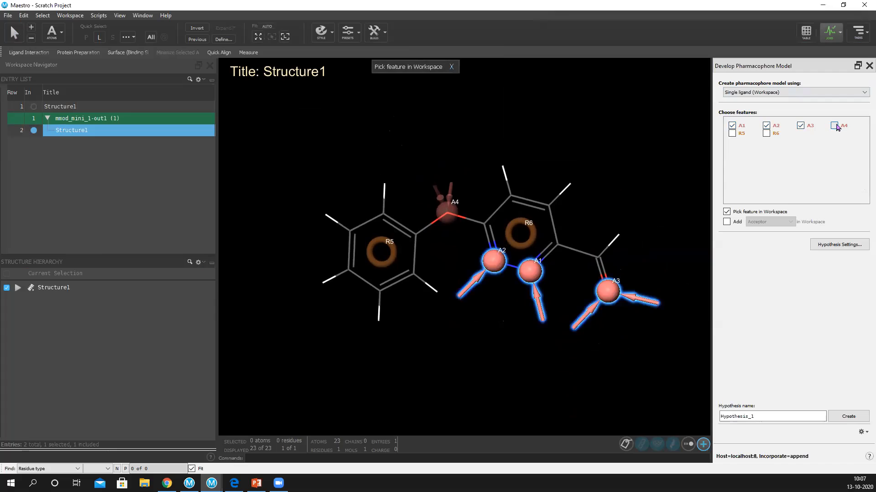
click(833, 125)
click(732, 133)
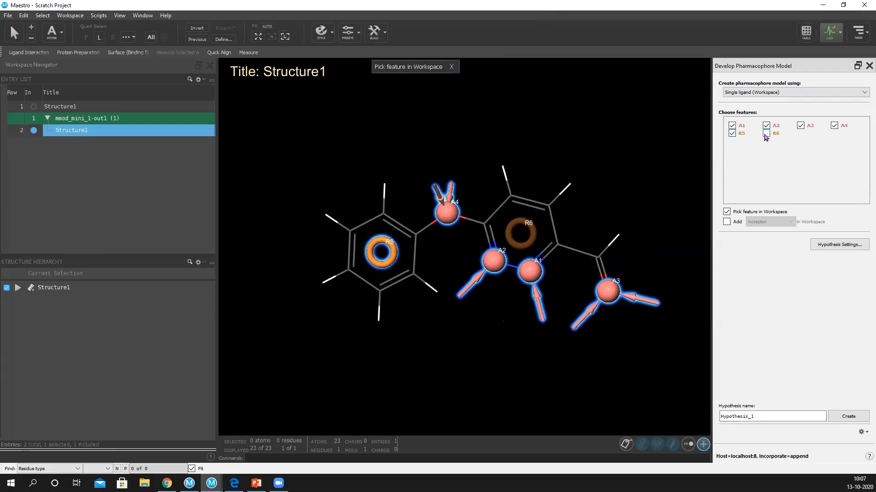
click(766, 134)
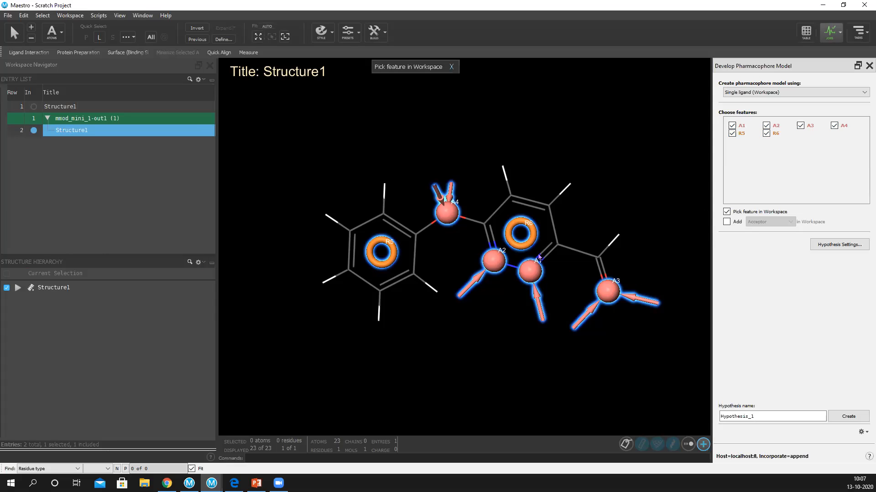
Step: Deselect features R6 and A2 and create the pharmacophore hypothesis under the name Hypothesis_one_molecule
middle_drag(570, 138, 508, 242)
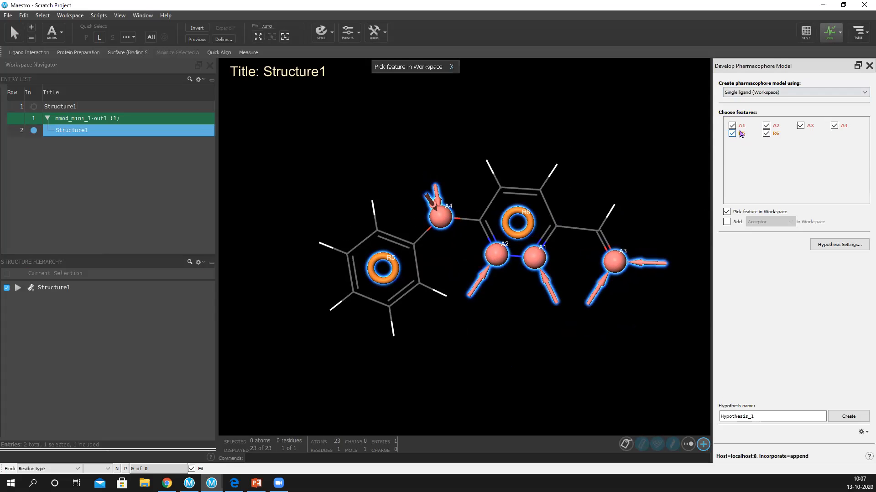
click(767, 134)
click(766, 126)
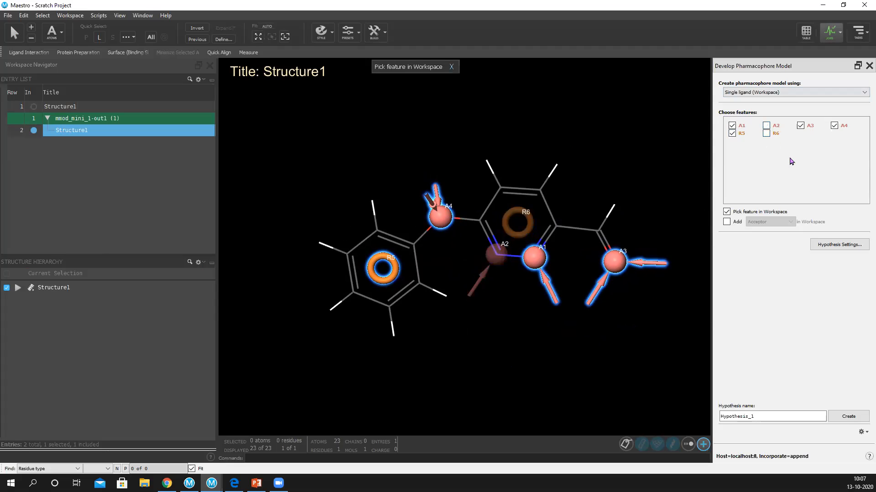
click(774, 417)
key(BackSpace)
text(one_molecule)
click(862, 419)
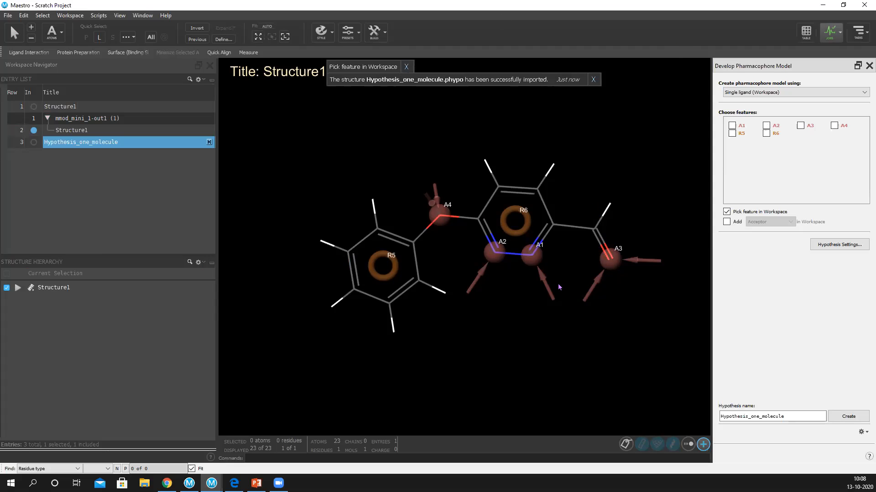
Step: Import the structure file endo_1conf.mae.gz from the Workshop_2019_2\Phase_3D_QSAR\Endo folder
click(7, 15)
click(55, 91)
click(346, 88)
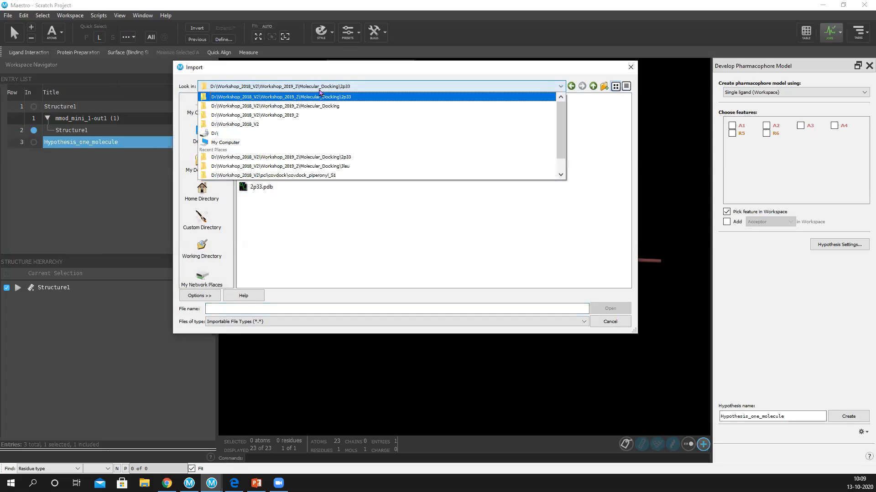
click(297, 116)
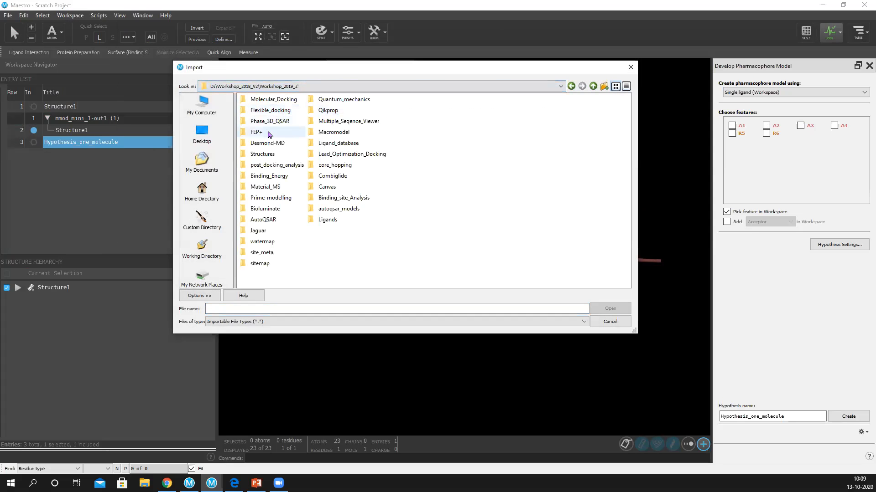
double_click(272, 121)
double_click(256, 99)
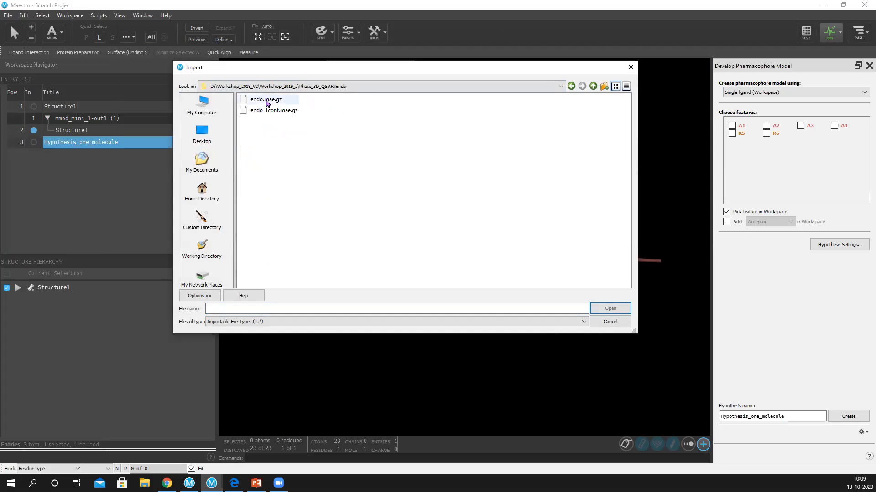
click(276, 112)
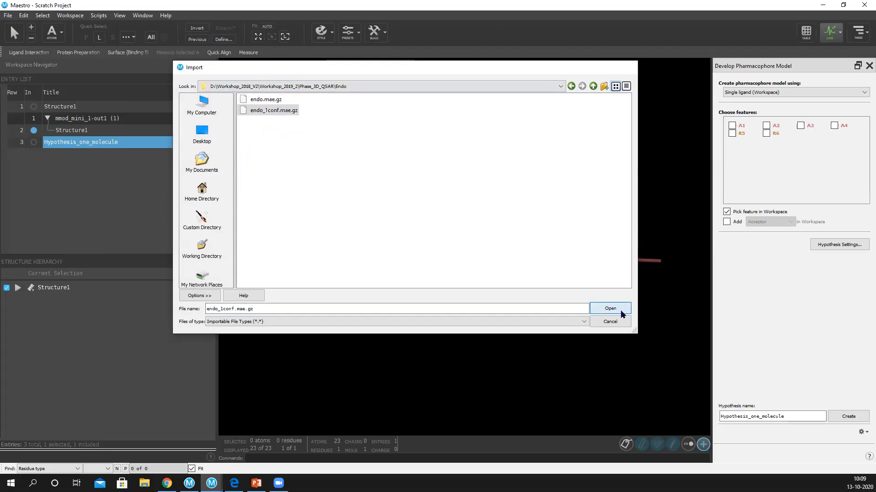
click(611, 308)
Step: Set the pharmacophore model to be created from multiple ligands, using the selected entries
middle_drag(534, 174, 524, 228)
click(830, 93)
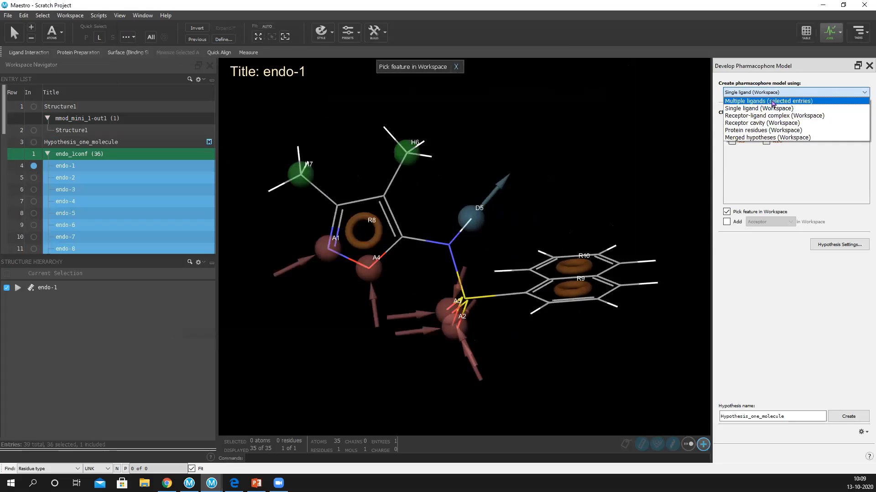
click(772, 101)
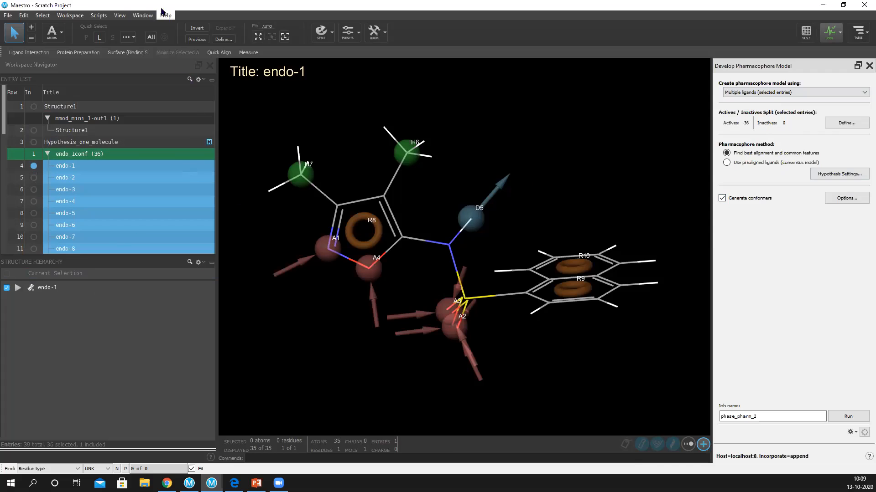
Step: Open the Project Table and browse the imported endo ligands with their 2D structures temporarily shown in the rows
click(144, 18)
click(144, 18)
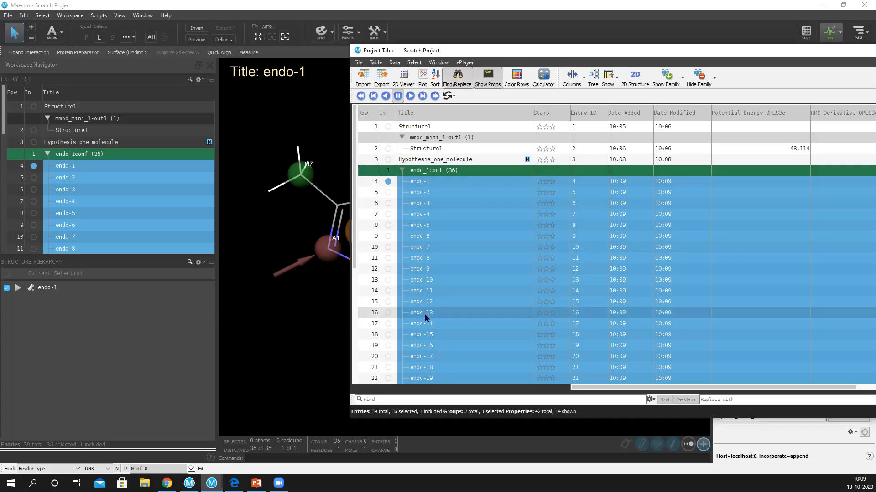
click(635, 78)
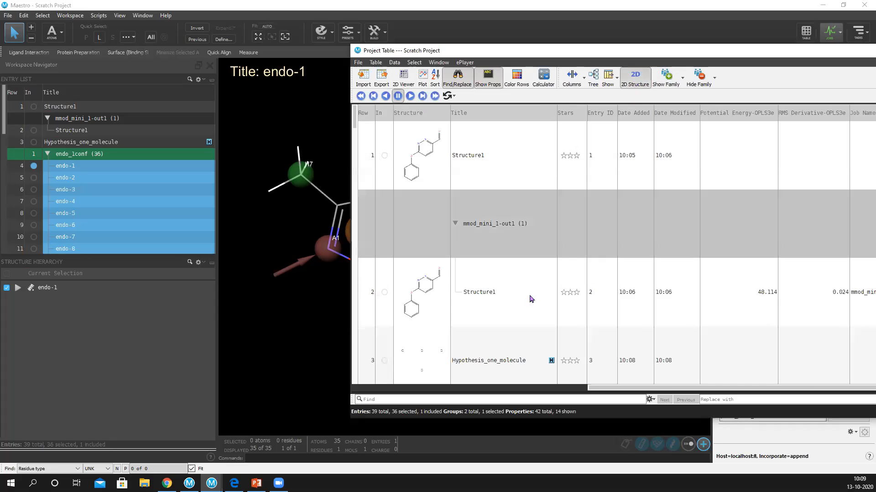
scroll(518, 256, down, 3)
scroll(518, 256, down, 9)
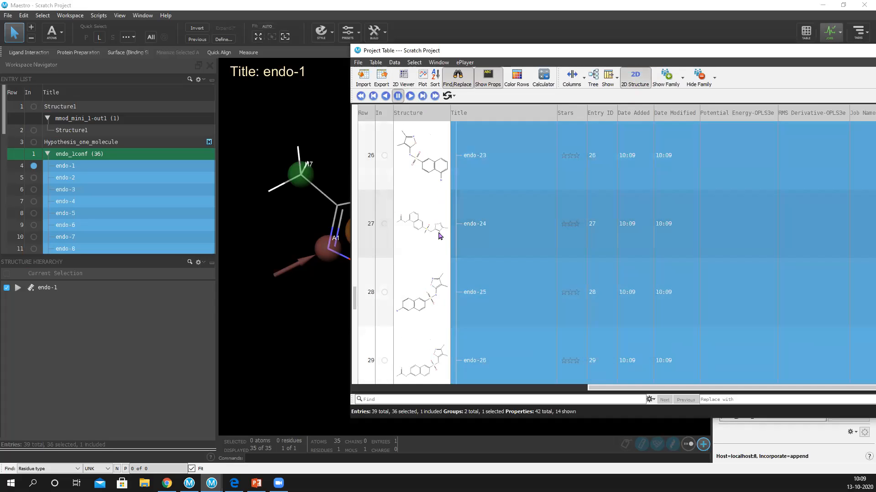
click(641, 78)
Step: Examine the structures of the selected endo entries in the 2D Viewer and close it
click(404, 77)
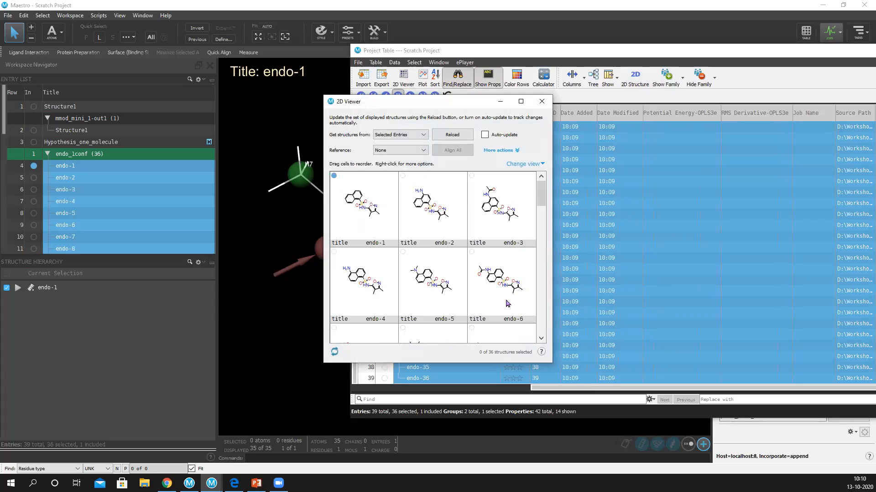
scroll(452, 248, down, 2)
scroll(452, 249, down, 5)
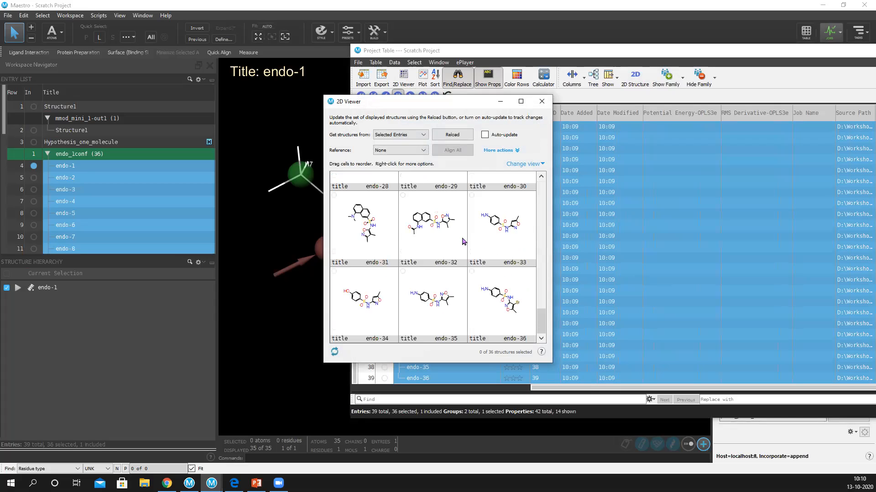
click(541, 101)
Step: Using the Property Tree, hide all Project Table properties and show only the Added by user group
drag(630, 49, 498, 47)
click(461, 75)
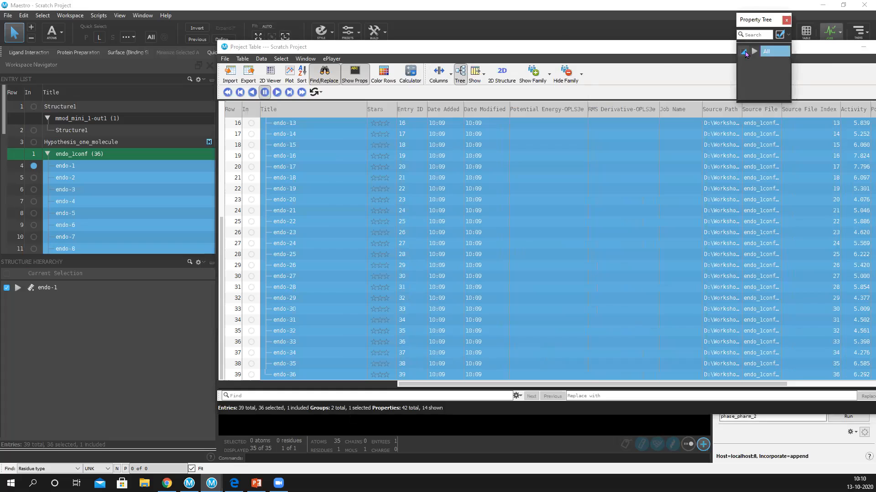
click(743, 52)
click(743, 53)
click(754, 51)
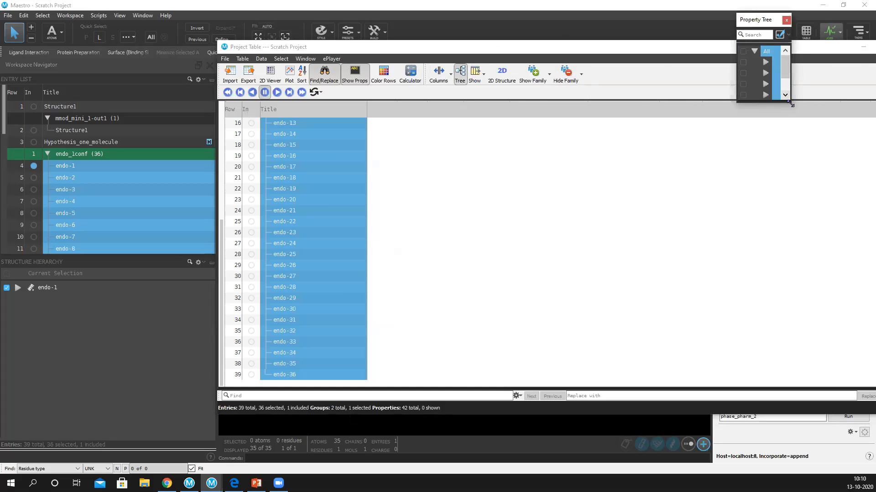
drag(790, 105, 858, 370)
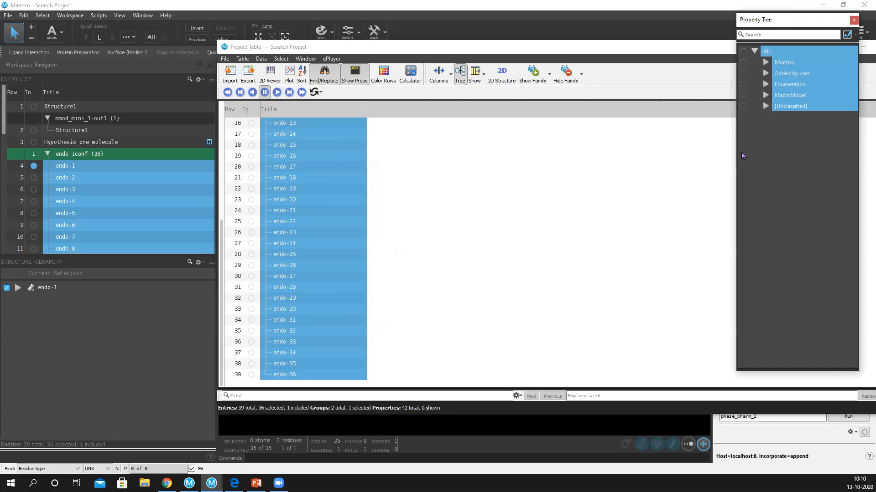
click(743, 74)
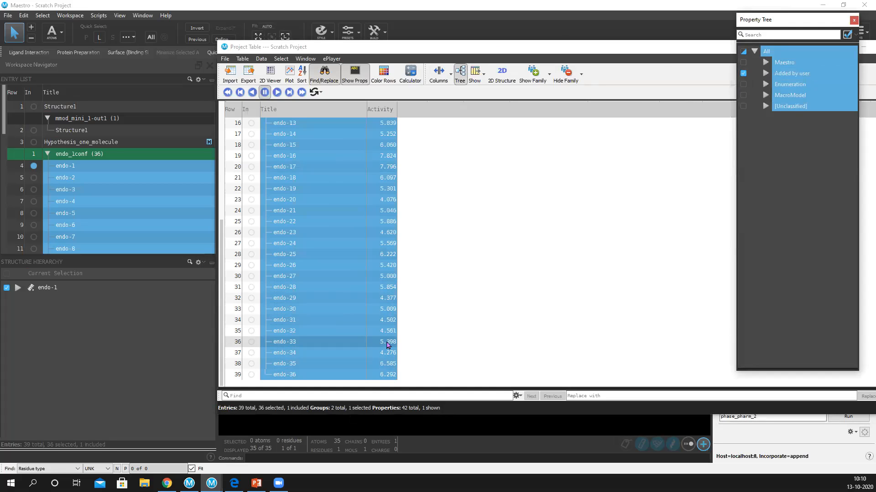
scroll(531, 268, up, 6)
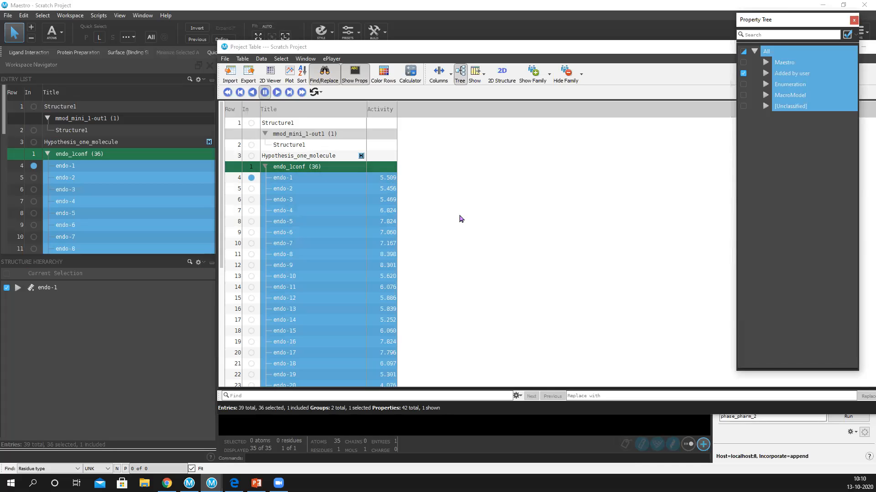
Step: Add a Real-type property named Act with three decimal places and no initial value to the Project Table
click(260, 60)
mouse_move(283, 96)
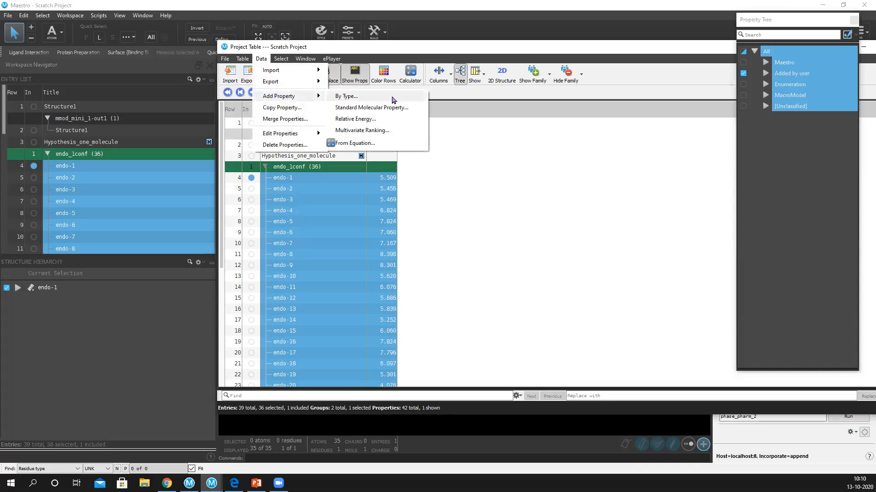
click(386, 98)
click(536, 225)
click(525, 236)
click(560, 210)
text(Act)
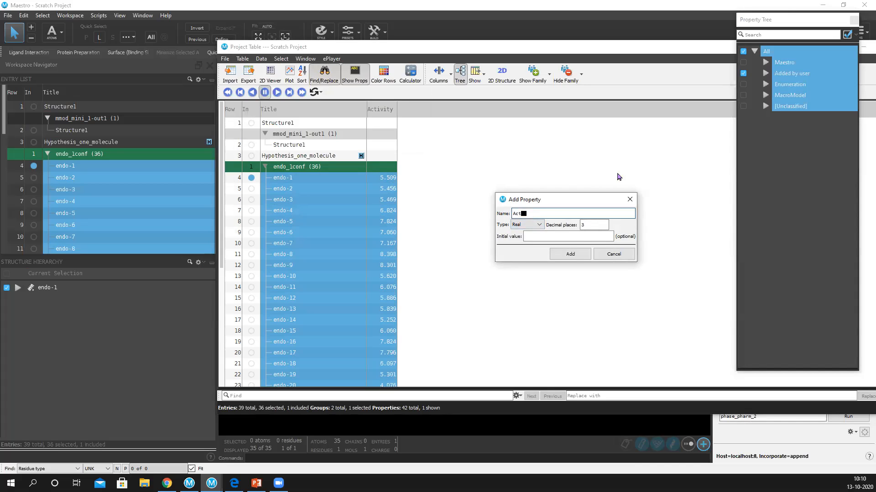
click(570, 254)
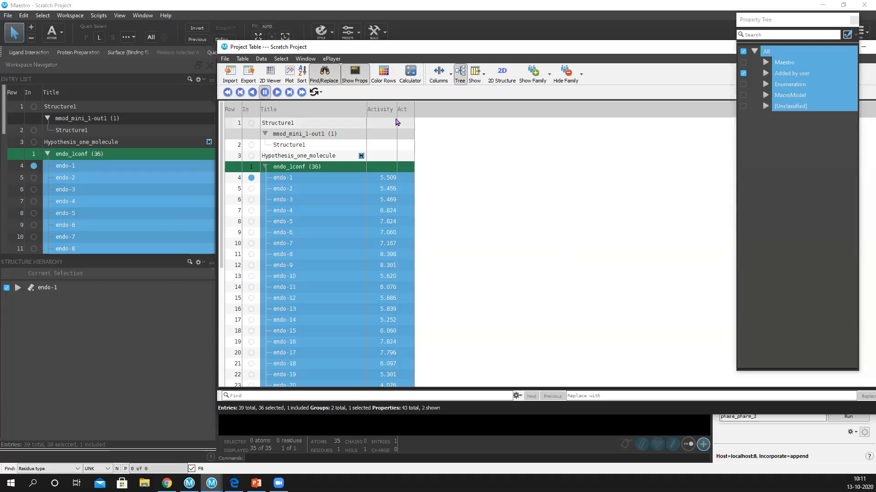
Step: Begin the expression 9 - log10( in the Project Table Calculator
click(410, 73)
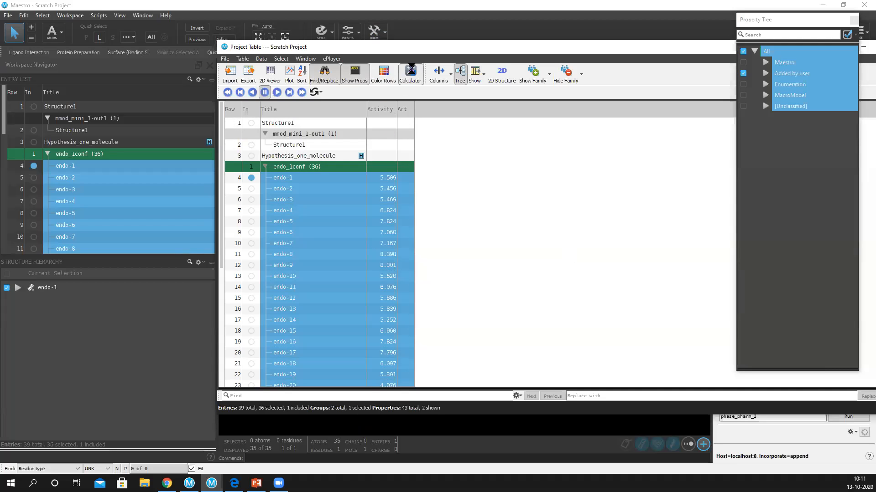
drag(481, 202, 574, 182)
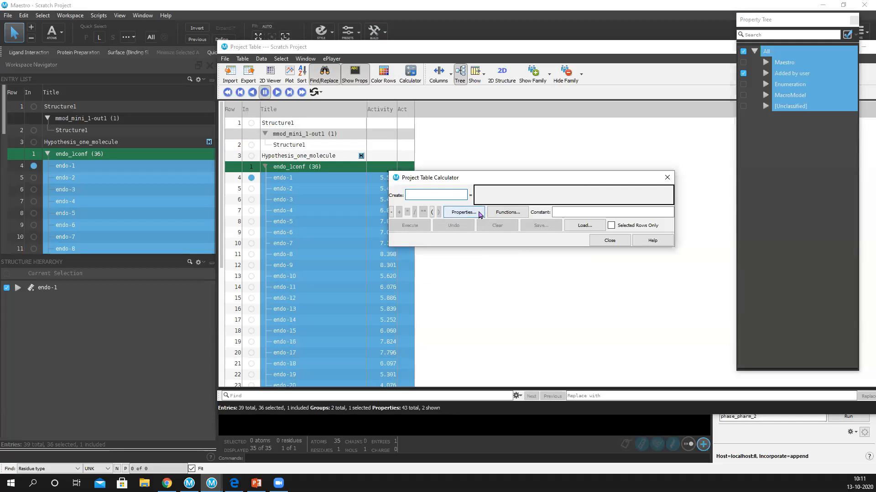
click(569, 215)
text(5)
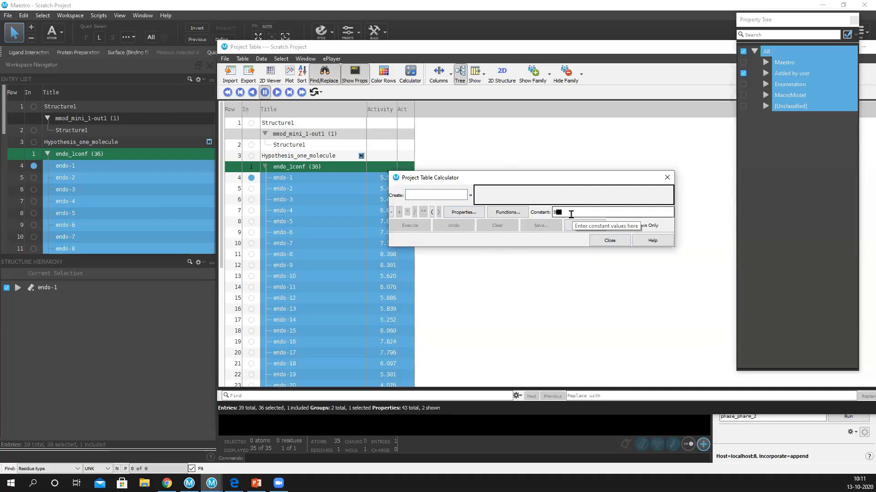
key(Return)
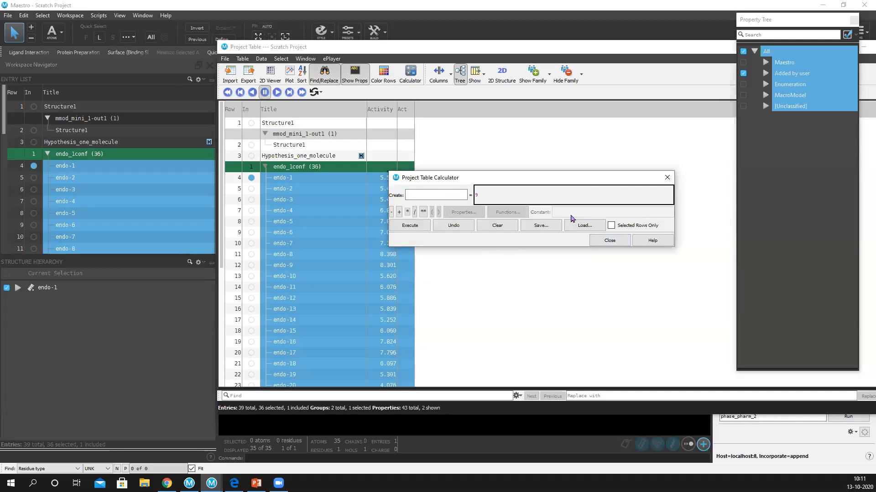
click(392, 212)
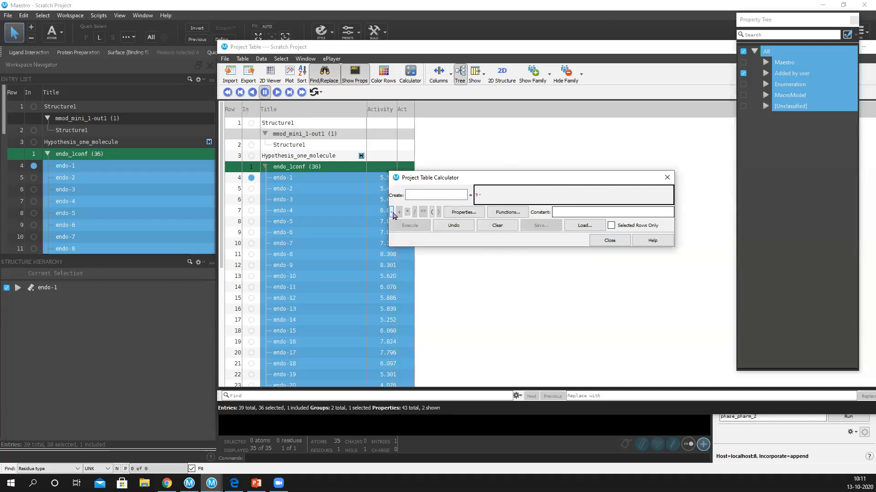
click(508, 212)
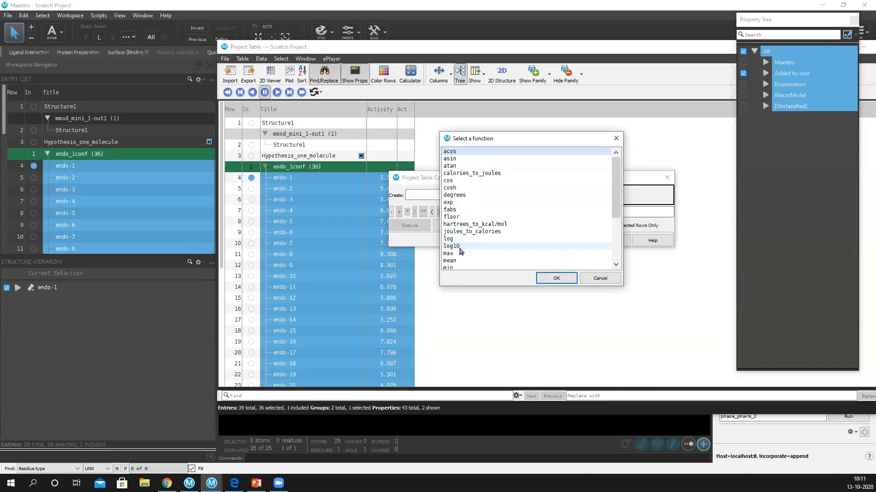
click(557, 279)
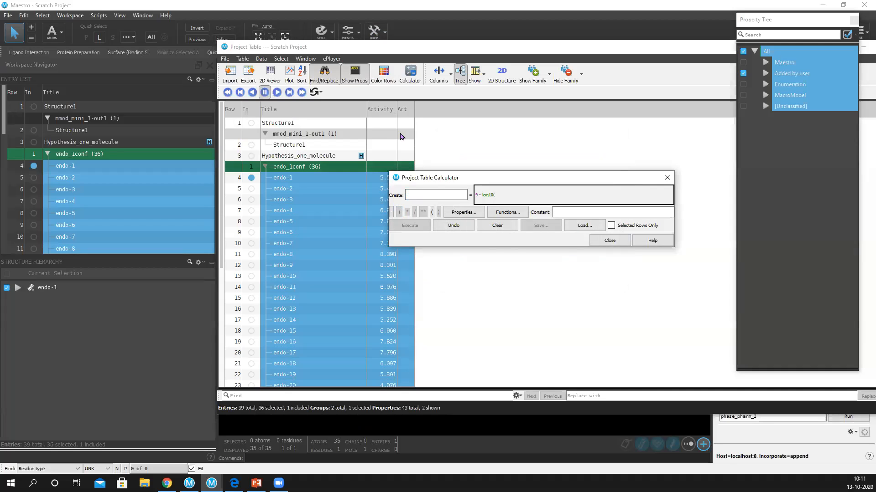
Step: Complete the log10 expression with the Act property and a closing parenthesis, and clear it and close the calculator without executing
click(473, 214)
scroll(502, 218, down, 5)
click(453, 261)
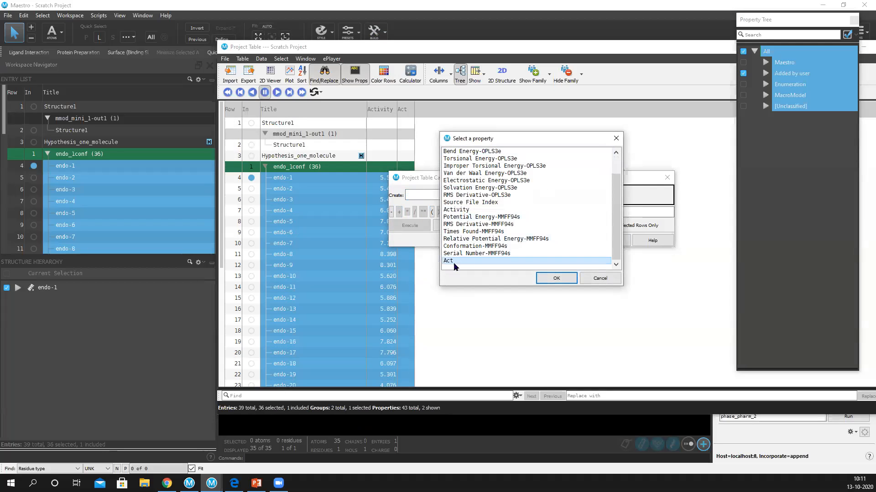
click(568, 282)
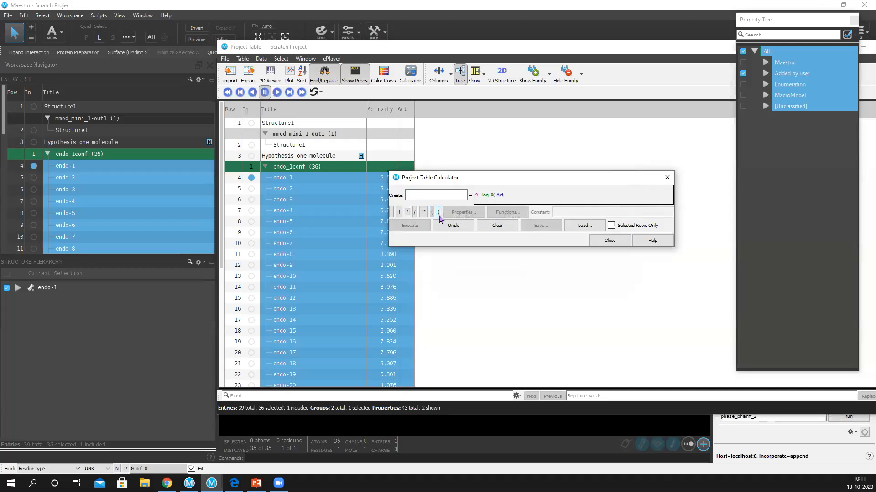
click(438, 213)
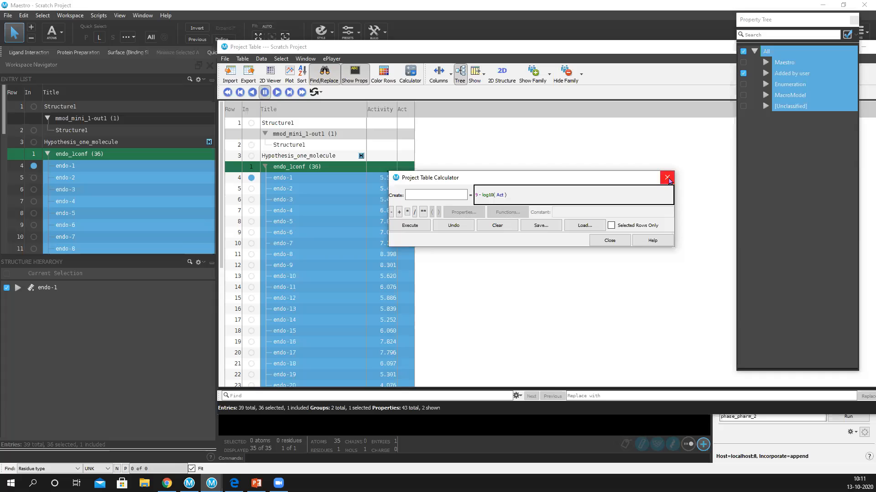
click(497, 225)
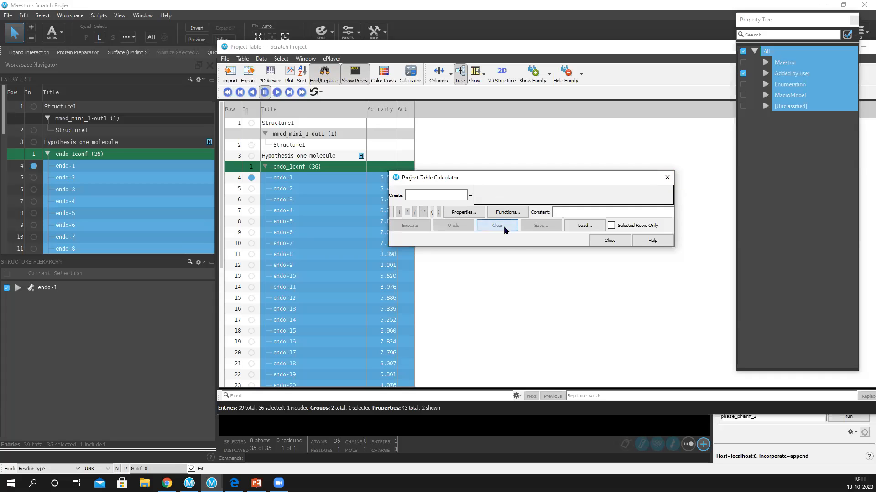
click(667, 178)
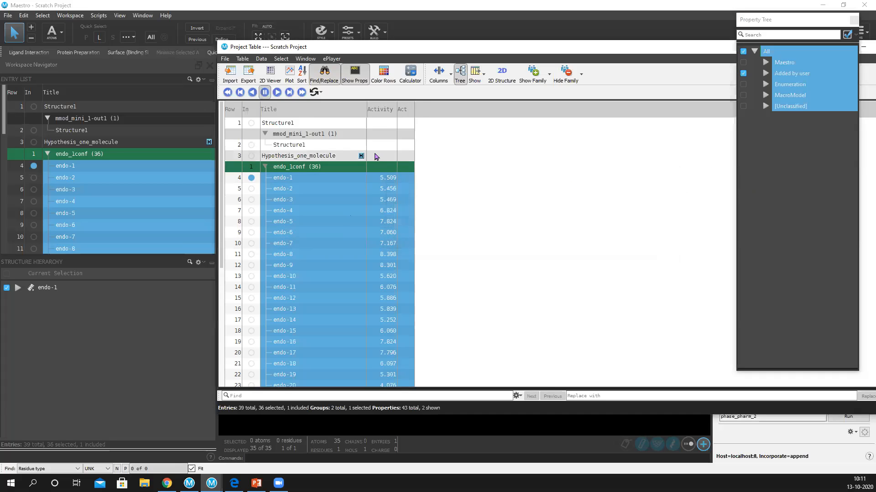
Step: Sort the selected endo ligands by ascending Activity and include only endo-20 in the workspace
scroll(389, 317, down, 3)
scroll(388, 331, up, 3)
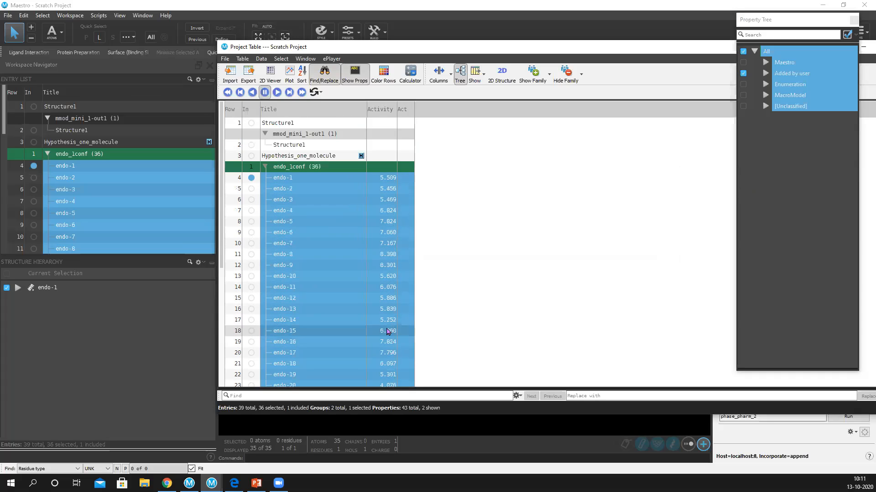
click(384, 112)
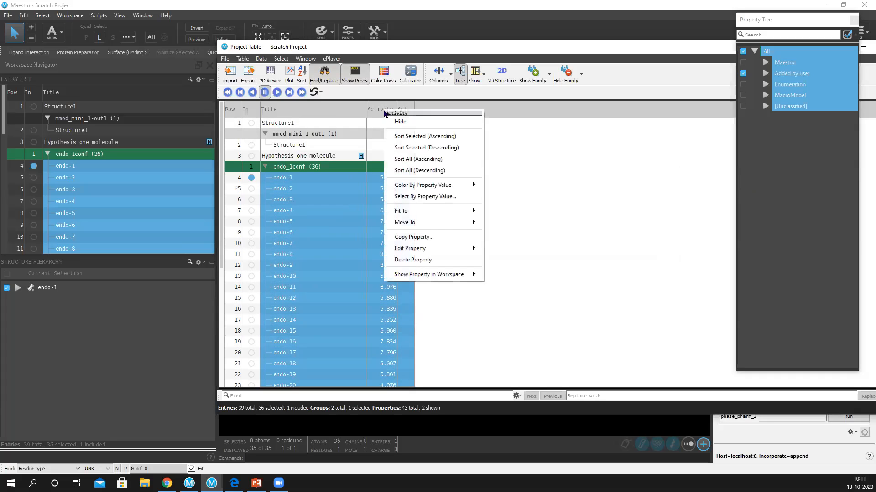
click(422, 136)
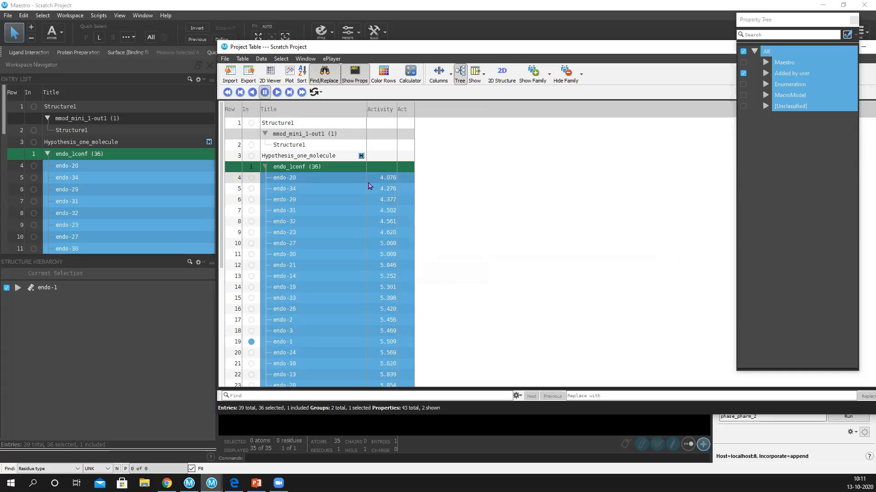
click(252, 178)
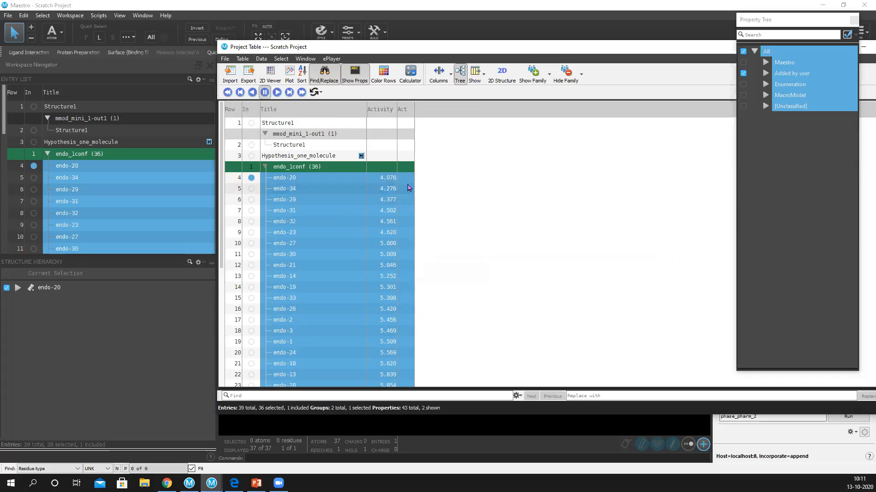
Step: Review the Activity values of the sorted endo ligands and inspect their structures in the 2D Viewer, closing the viewer when done
scroll(356, 255, down, 5)
scroll(433, 277, up, 6)
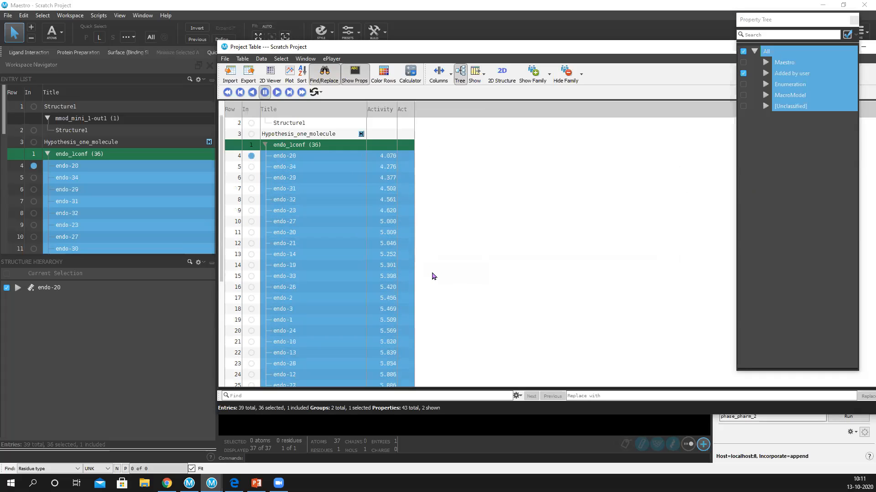
scroll(496, 257, down, 6)
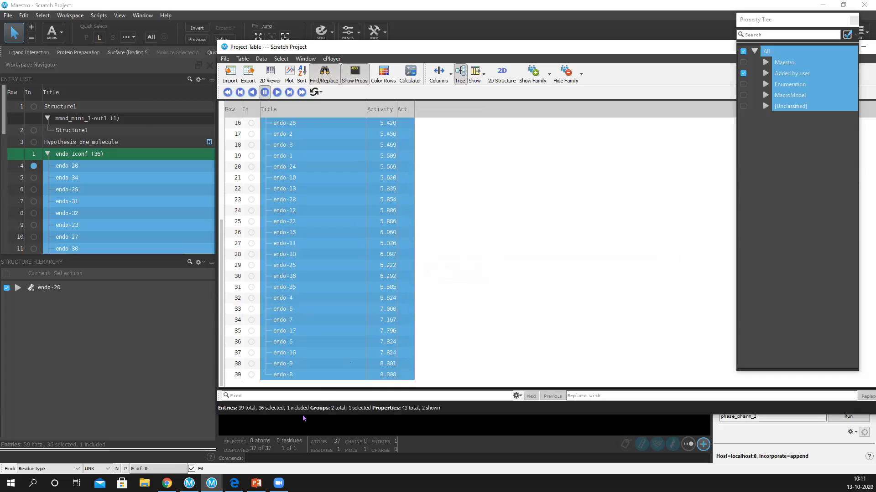
scroll(517, 305, up, 5)
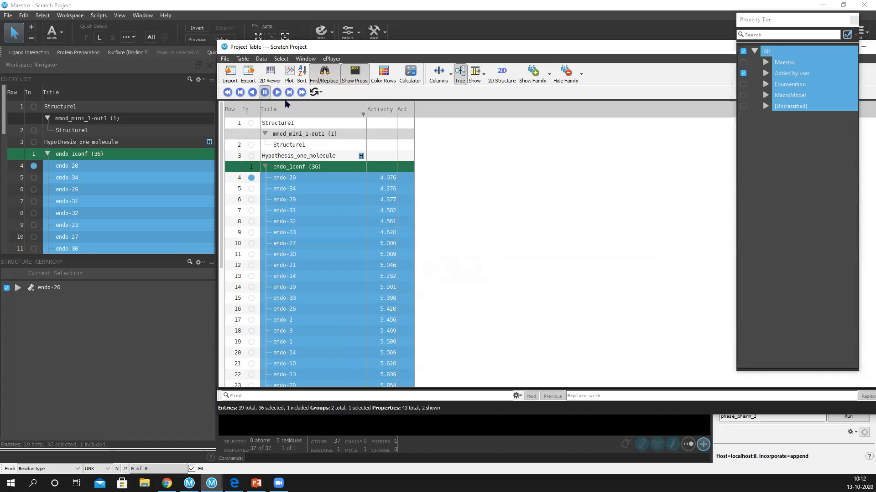
click(269, 77)
click(484, 248)
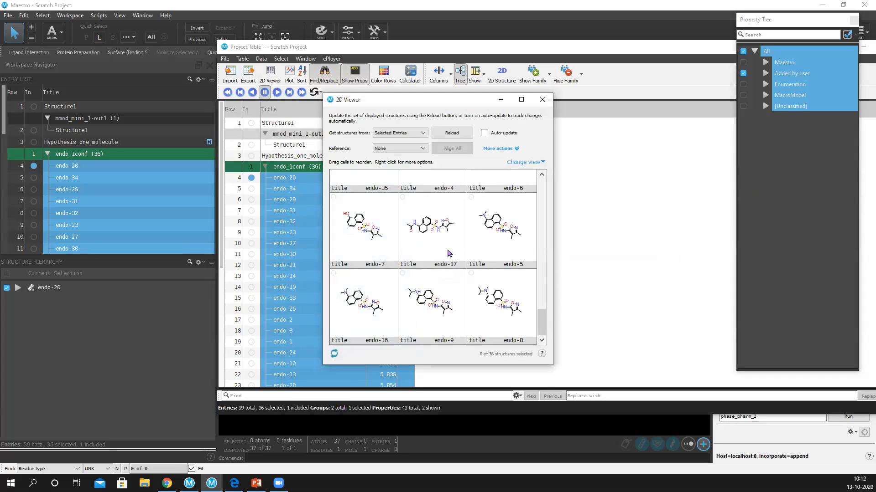
scroll(448, 253, up, 5)
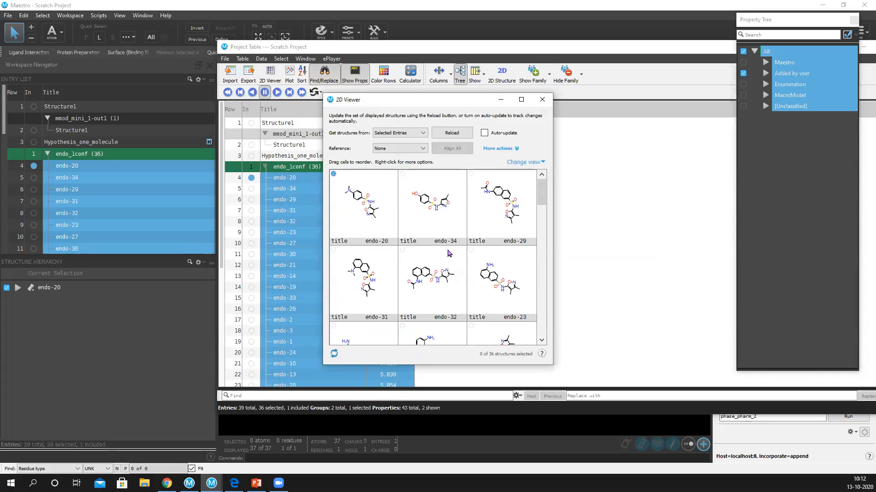
scroll(471, 248, down, 10)
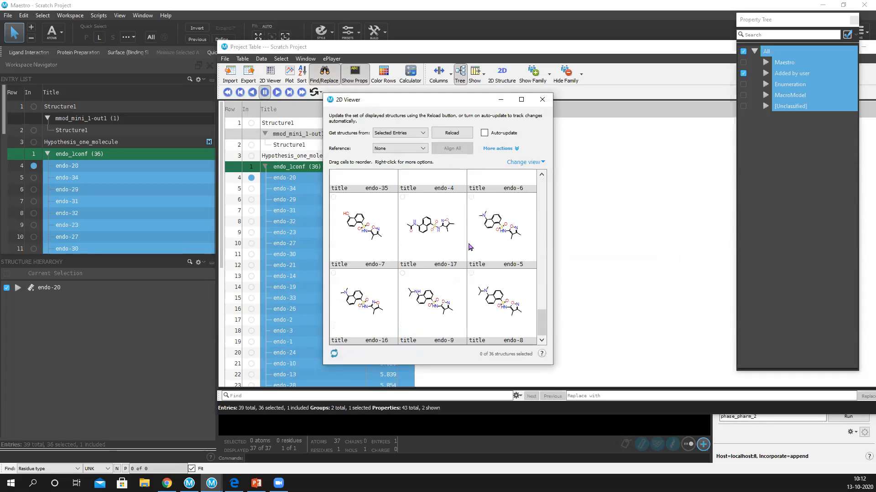
click(541, 100)
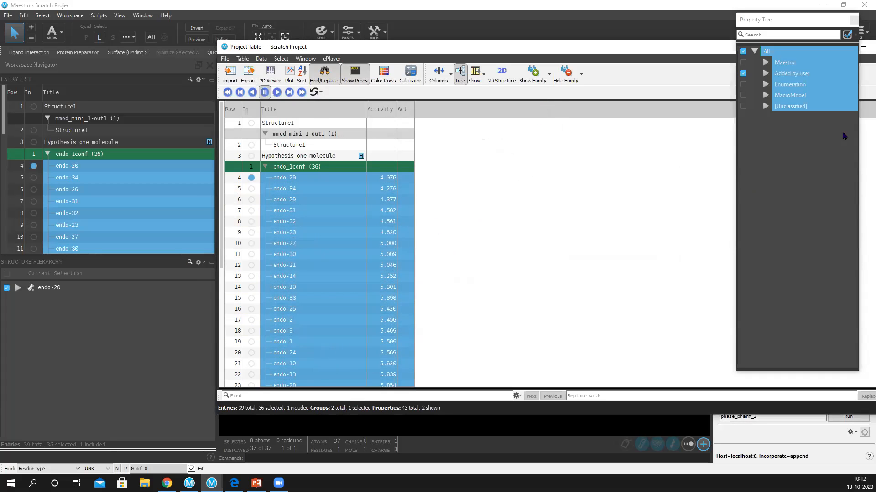
Step: Close the Property Tree and move the Project Table aside to uncover the structure in the workspace
click(854, 19)
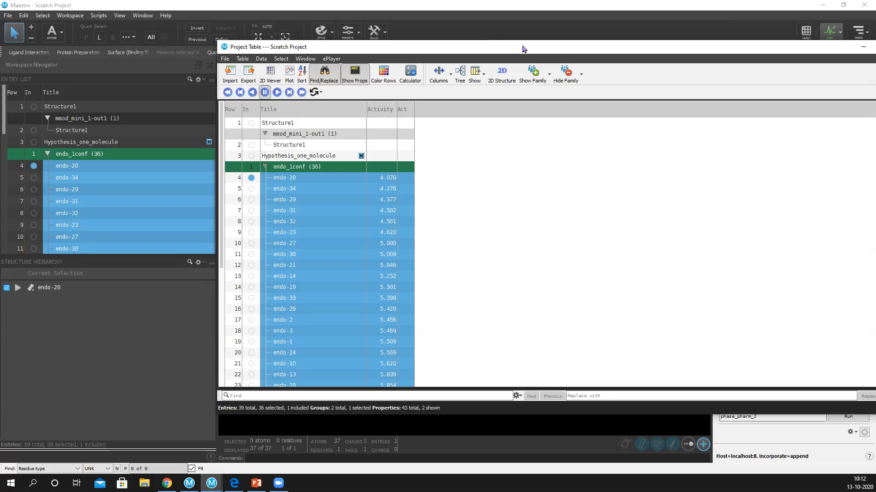
drag(513, 51, 428, 57)
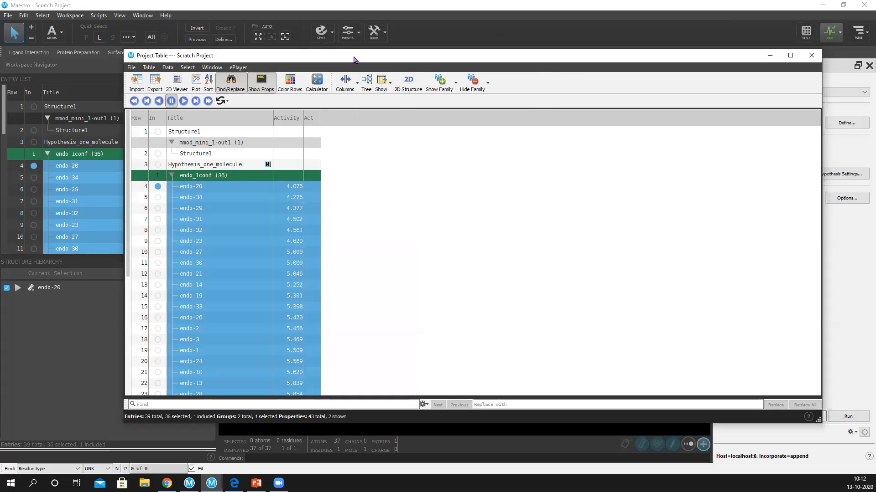
drag(353, 59, 794, 49)
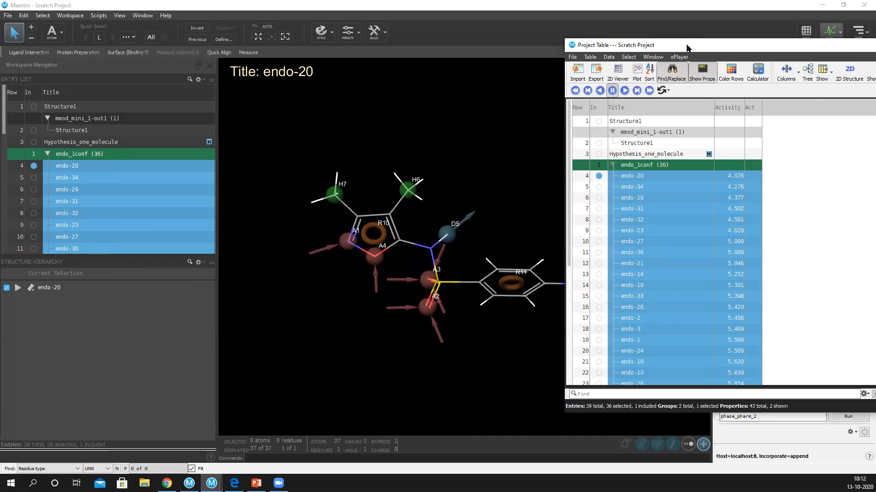
drag(687, 47, 739, 31)
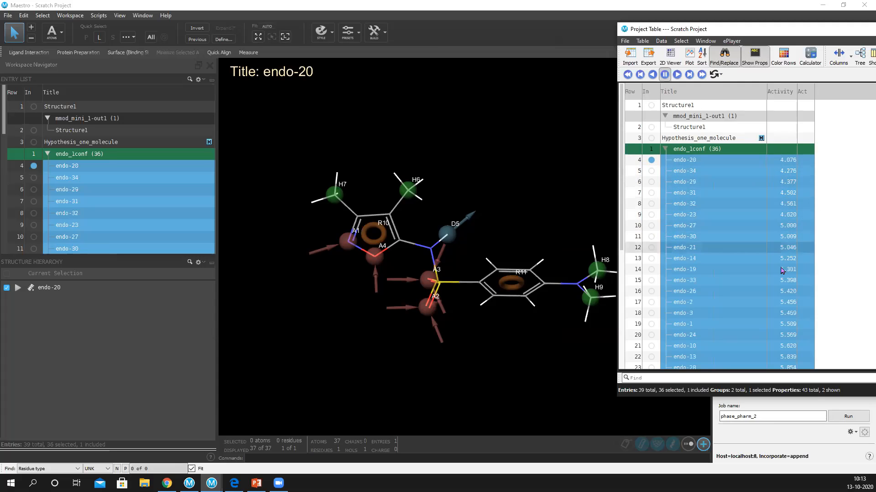
Step: Include the minimized Structure1, Hypothesis_one_molecule and endo-20 in the workspace one at a time, and close the Project Table
scroll(787, 292, down, 6)
scroll(787, 299, up, 5)
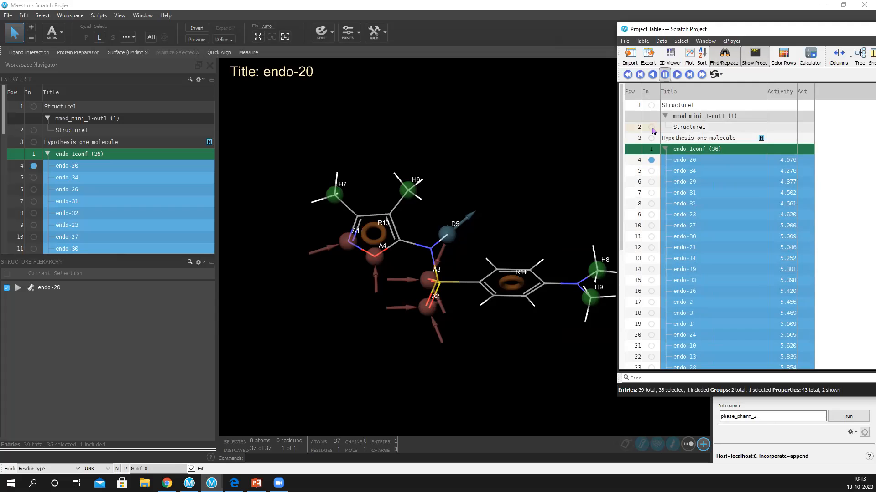
click(651, 128)
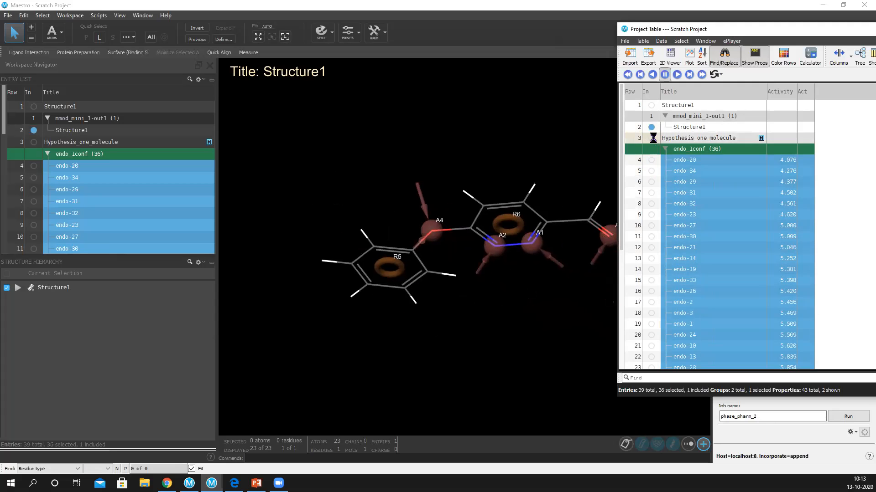
click(651, 138)
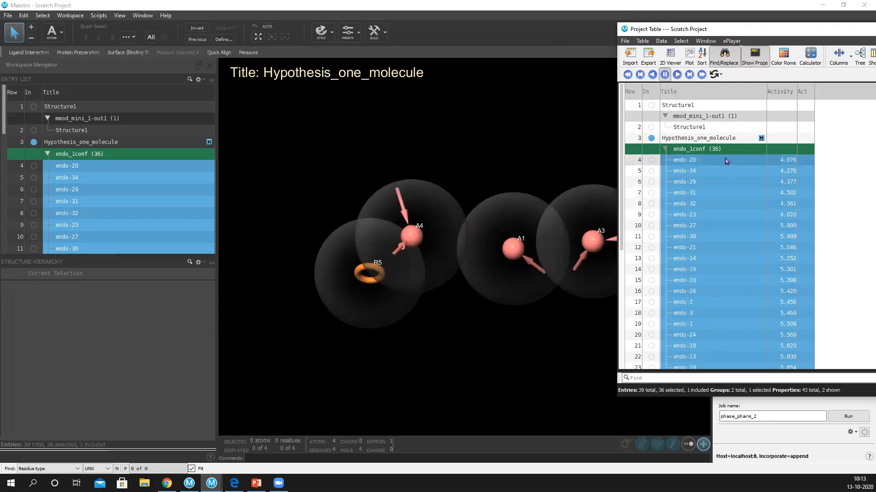
click(651, 160)
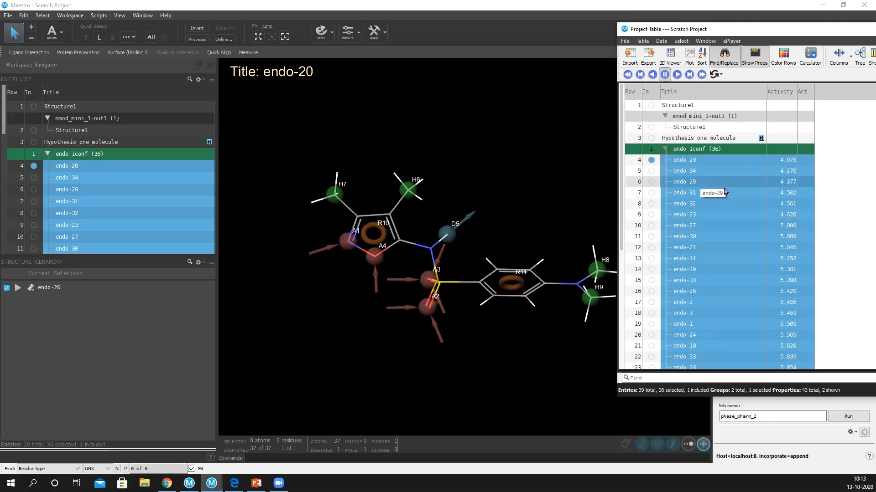
scroll(726, 191, down, 5)
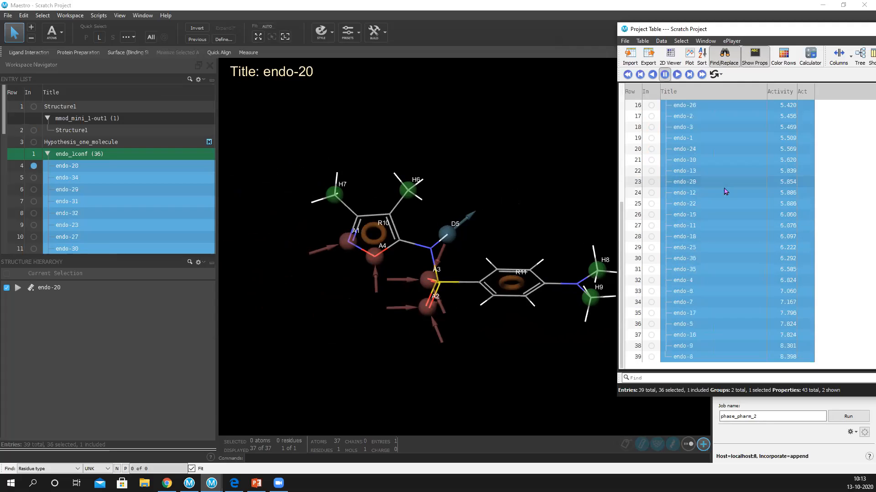
scroll(726, 193, up, 5)
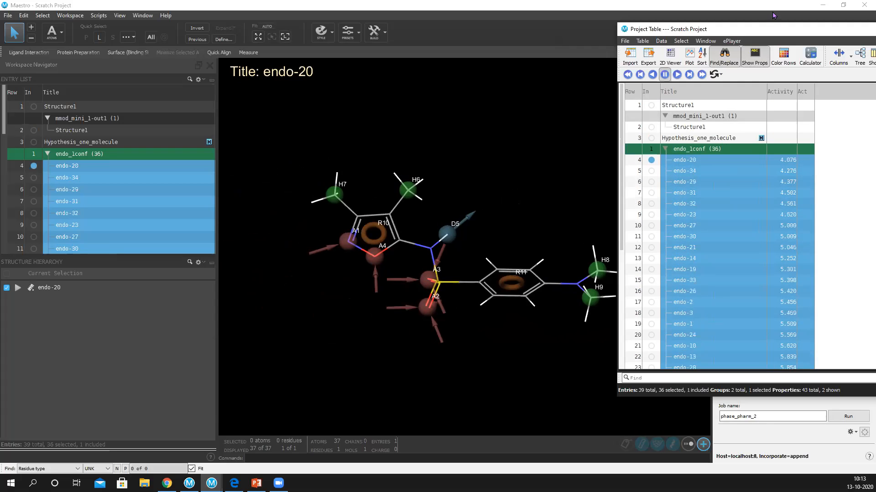
drag(784, 33, 302, 52)
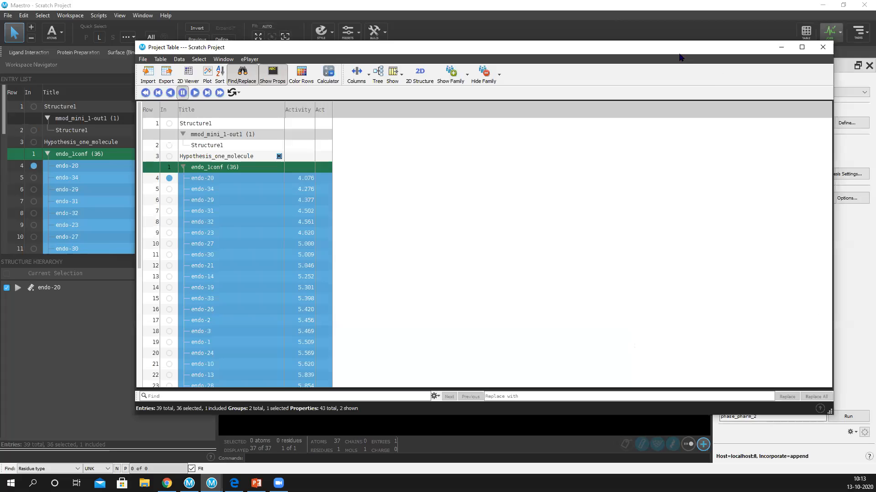
click(822, 47)
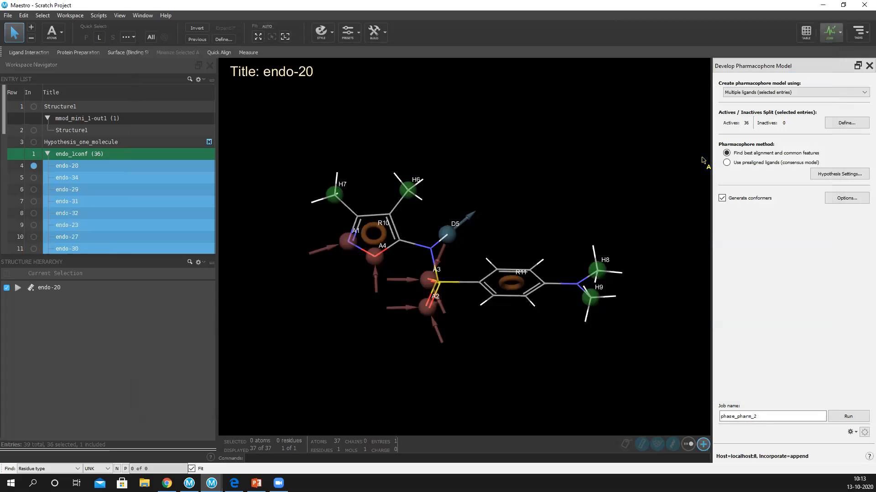
Step: Open the definition of actives and inactives for the selected ligands and choose Activity (user) as the activity property
click(846, 123)
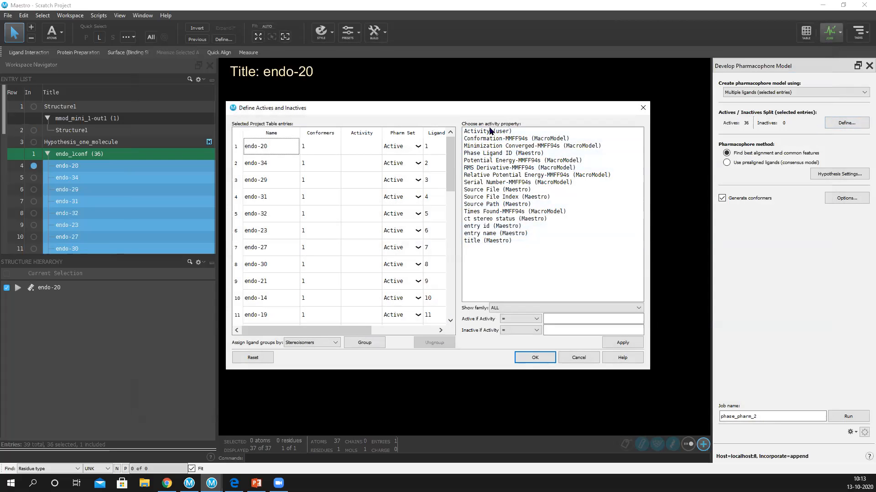
click(491, 132)
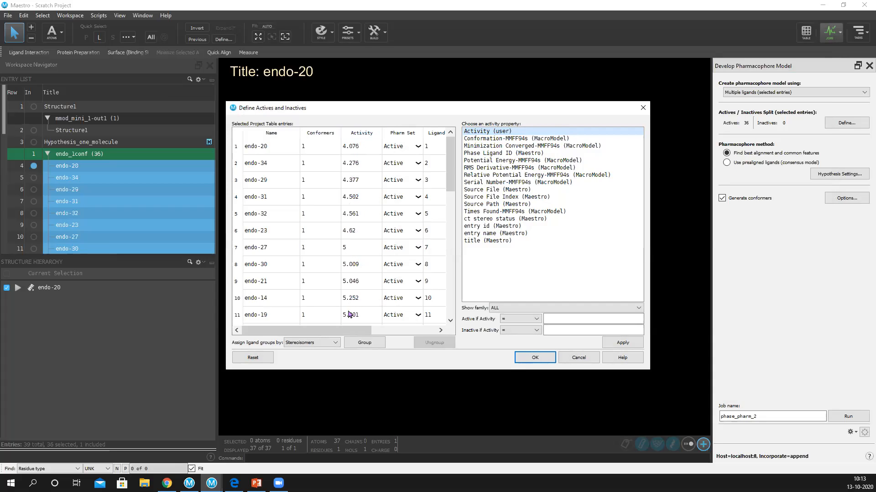
scroll(363, 240, down, 6)
scroll(363, 239, up, 6)
Step: Define ligands as active if Activity > 7 and inactive if Activity <= 5
click(526, 322)
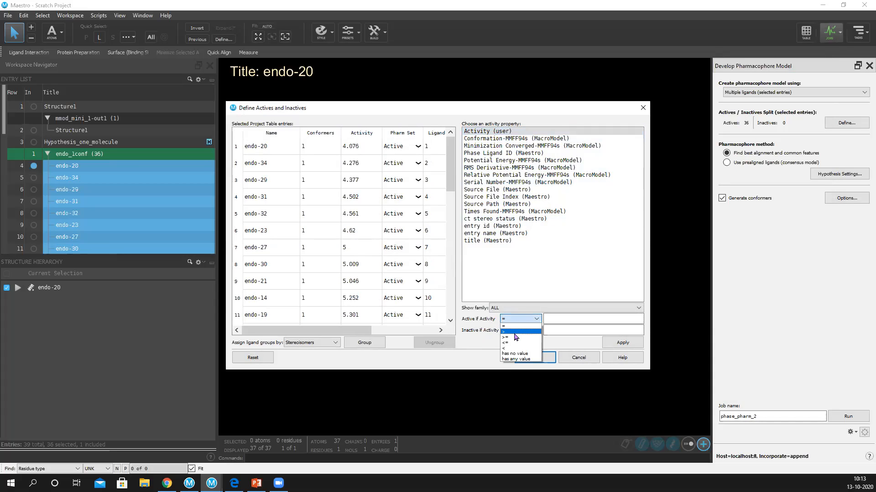
click(514, 333)
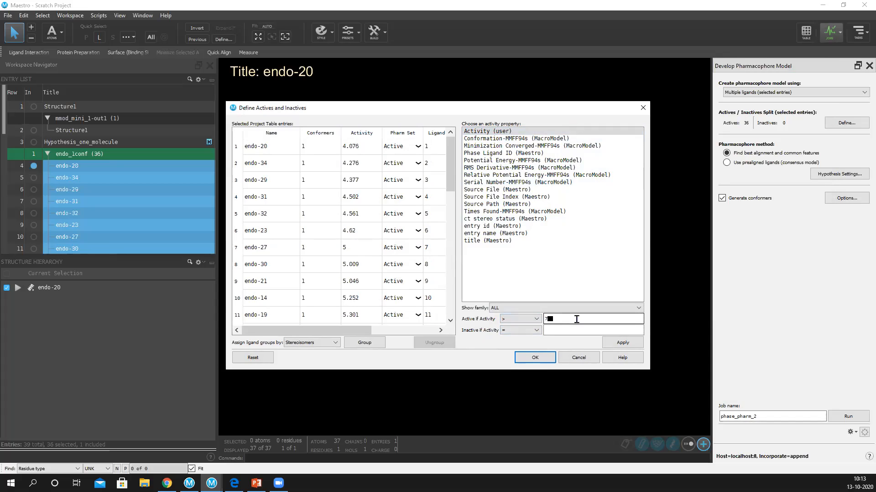
click(576, 319)
text(7)
click(525, 330)
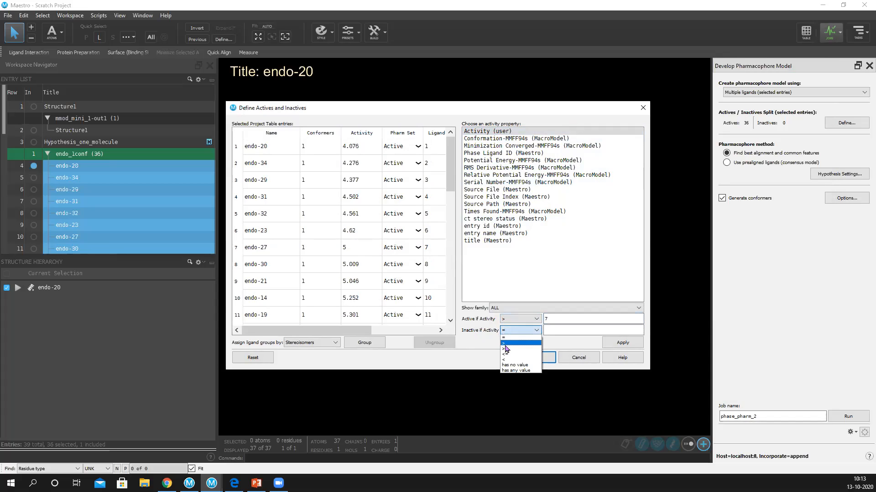
click(510, 358)
click(553, 329)
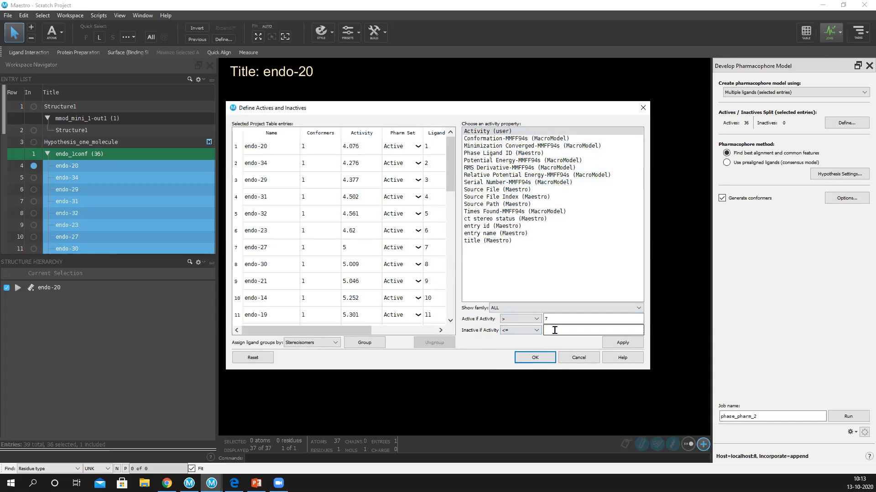
text(5)
Step: Check the ligand list against the activity thresholds, apply them to the pharm set, and accept the actives/inactives definition
scroll(365, 185, down, 4)
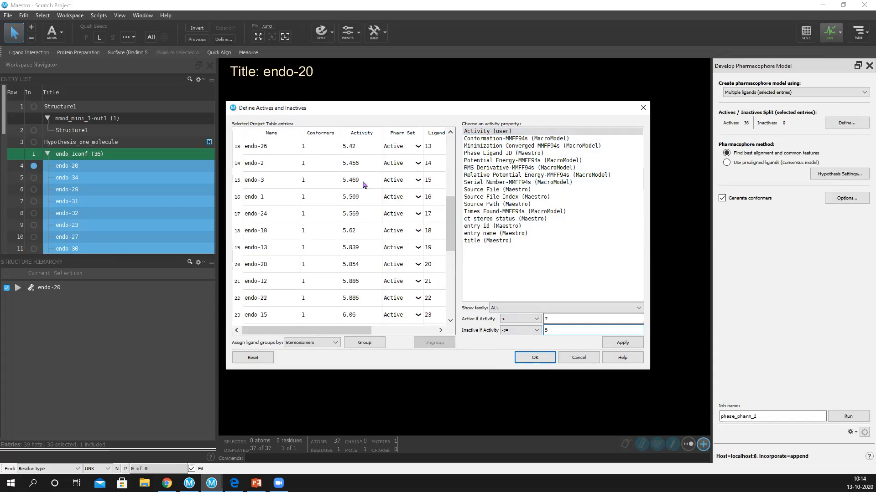
scroll(364, 190, down, 5)
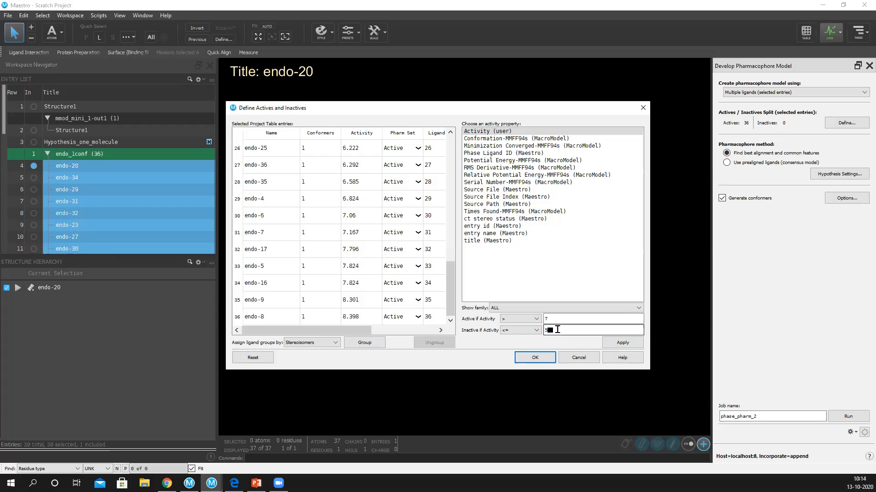
click(624, 343)
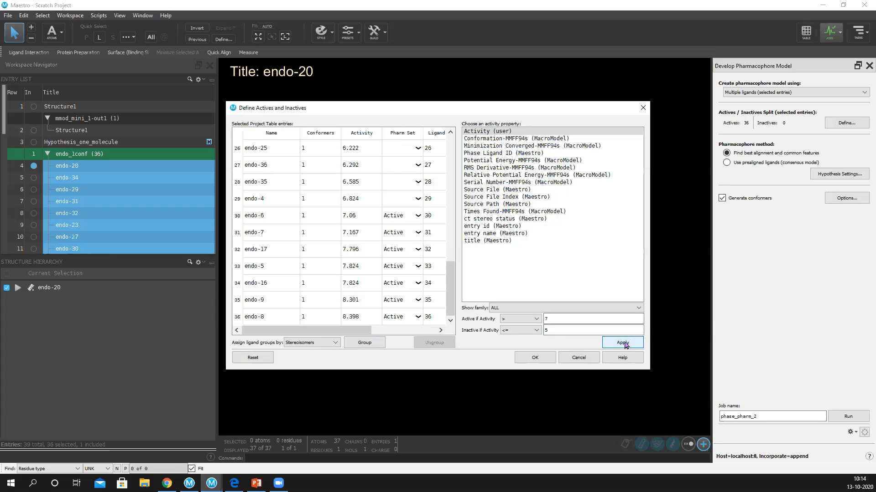
click(536, 358)
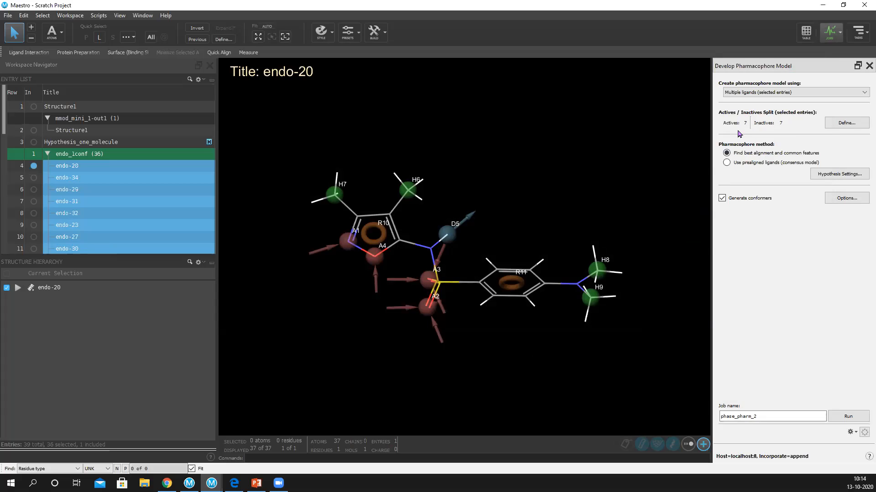
Step: Collapse the endo_1conf group in the entry list and import the structures from endo.mae.gz
scroll(127, 163, down, 2)
scroll(127, 163, up, 2)
click(48, 154)
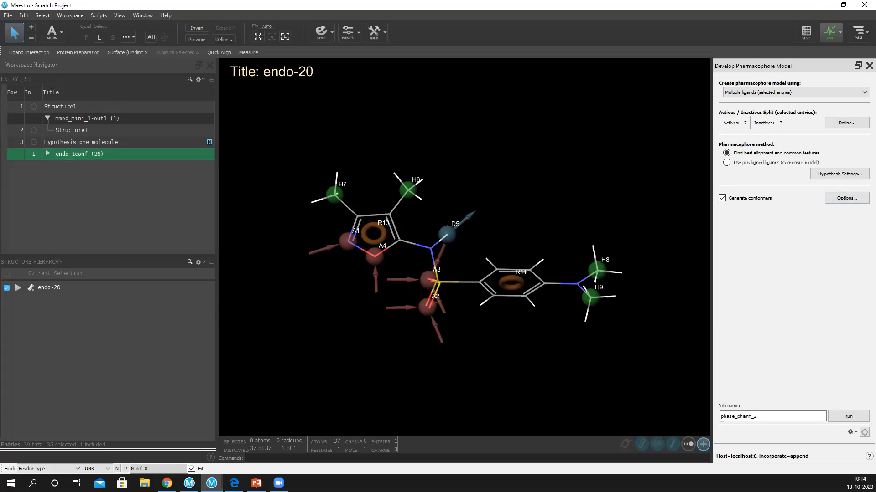
click(8, 15)
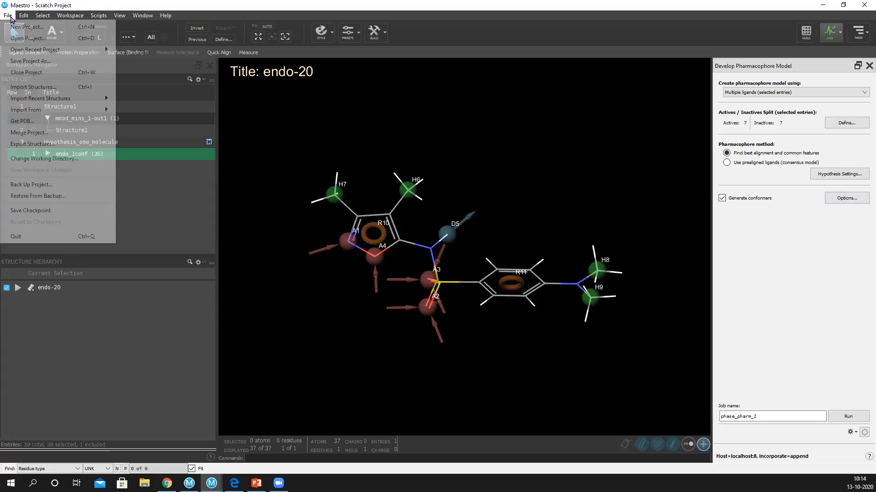
click(64, 90)
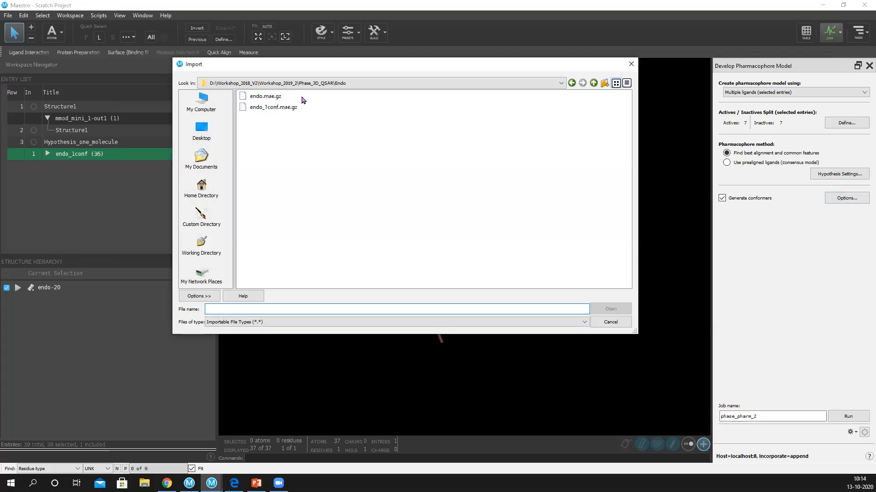
click(283, 97)
click(623, 309)
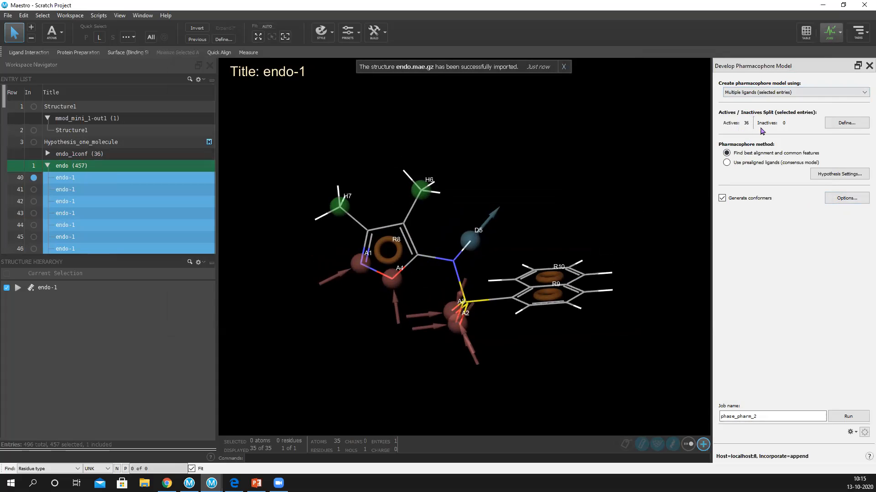
Step: Define the selected endo ligands as active if Activity (user) > 7 and inactive if <= 5, applying and accepting the split
click(847, 123)
click(495, 131)
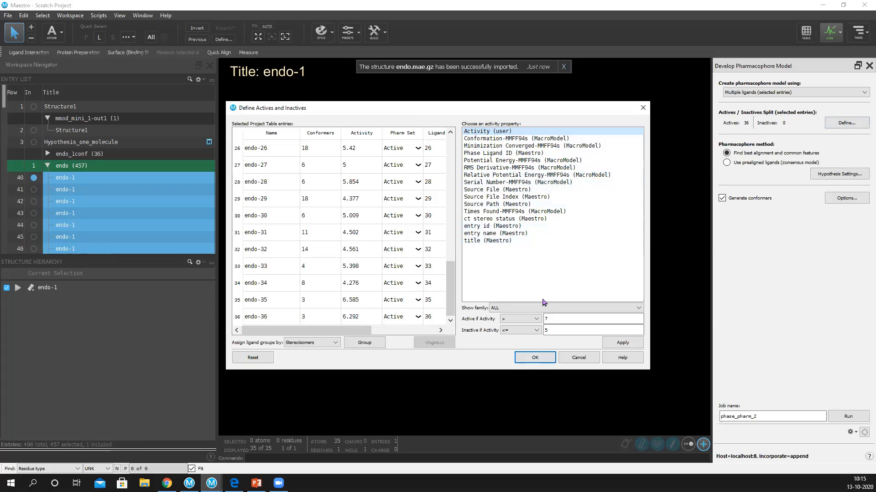
click(625, 344)
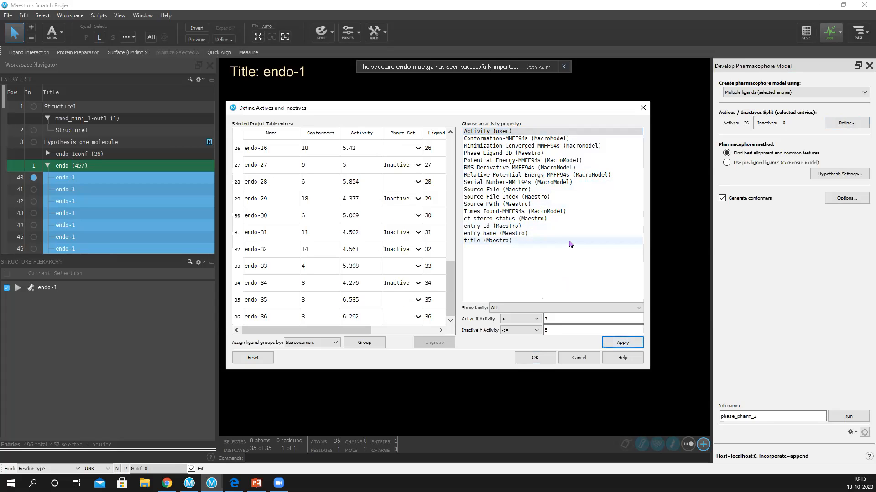
click(535, 358)
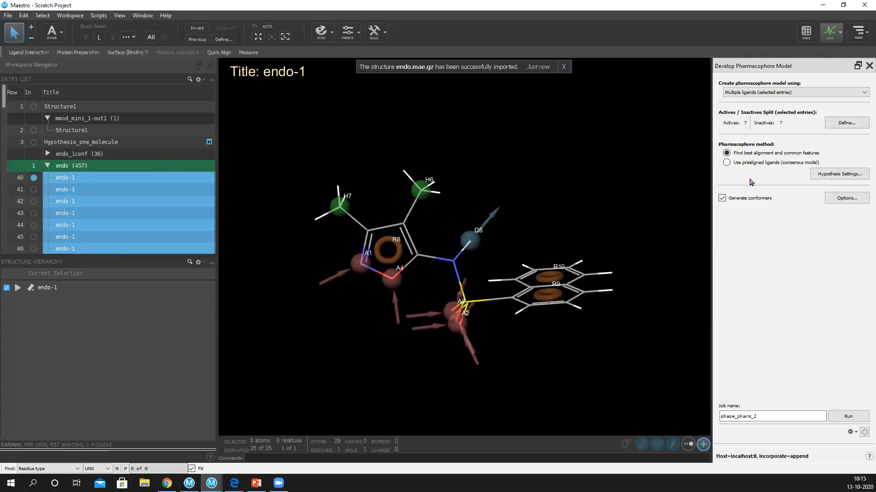
Step: Turn off conformer generation and save hypothesis settings with an excluded volume shell created from actives and inactives
click(722, 198)
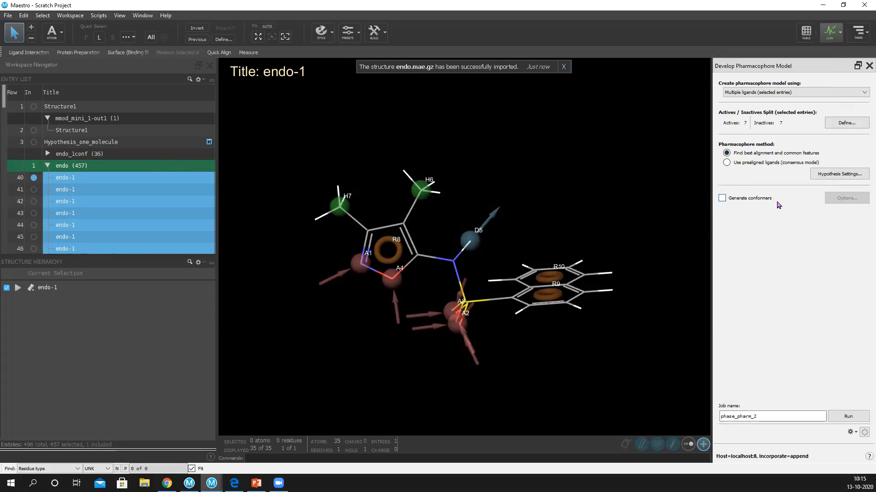
click(827, 176)
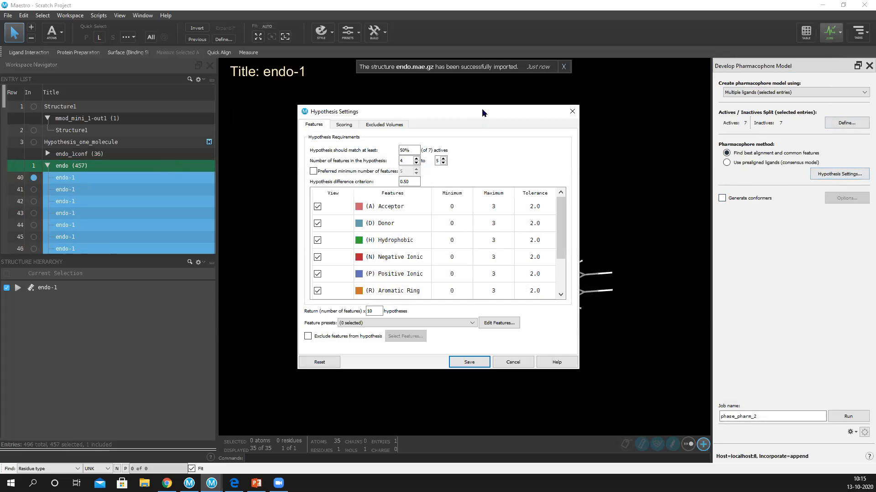
drag(484, 114, 590, 70)
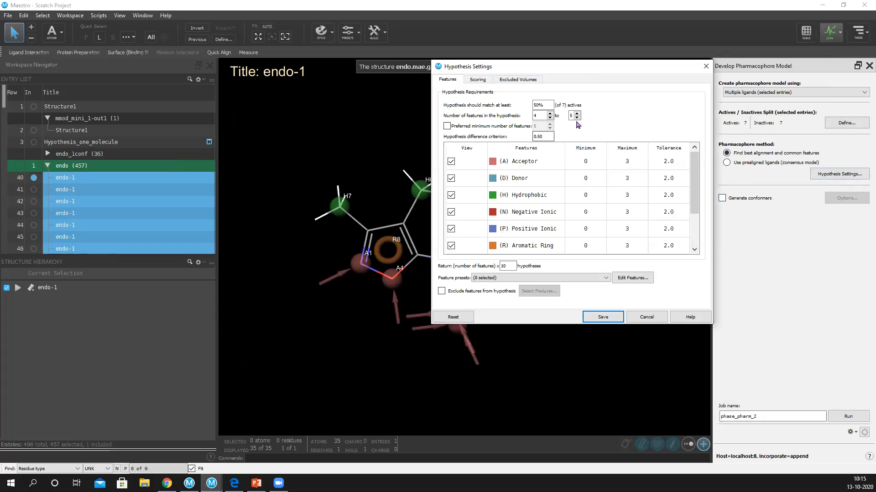
click(478, 80)
click(511, 80)
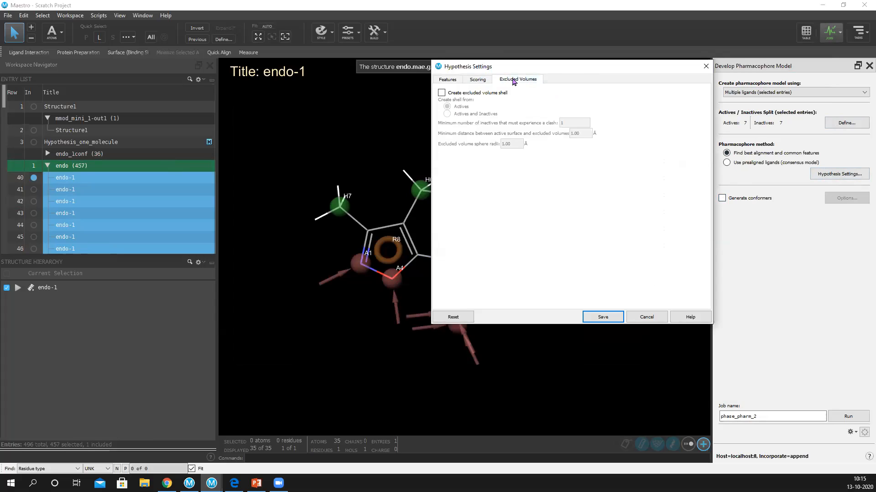
click(442, 93)
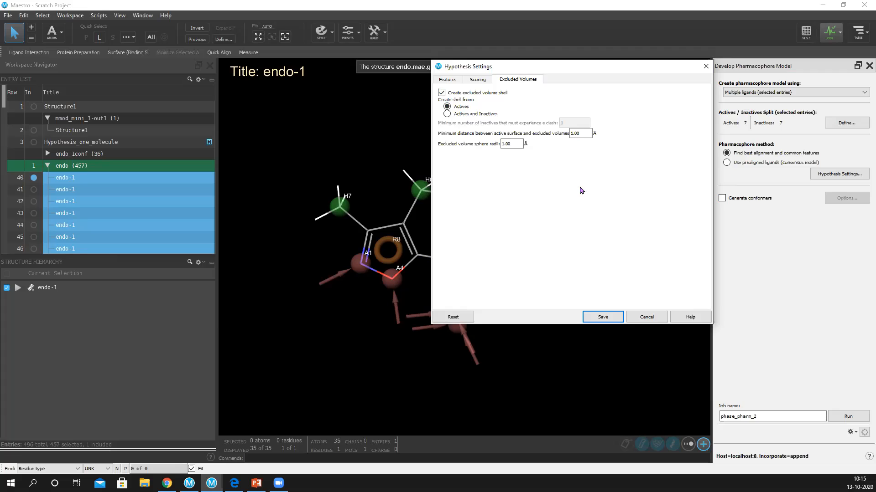
click(446, 113)
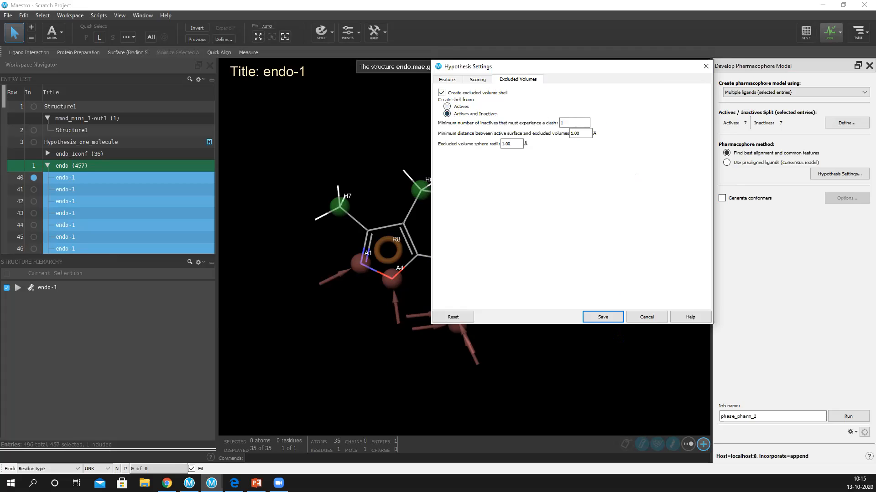
click(603, 317)
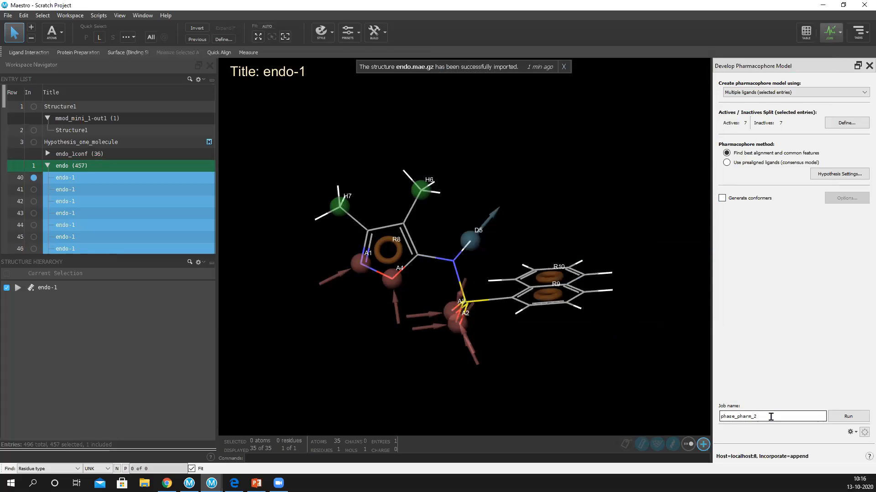
Step: Name the job phase_pharm_endo and keep Multiple ligands (selected entries) as the pharmacophore model source
text(endo)
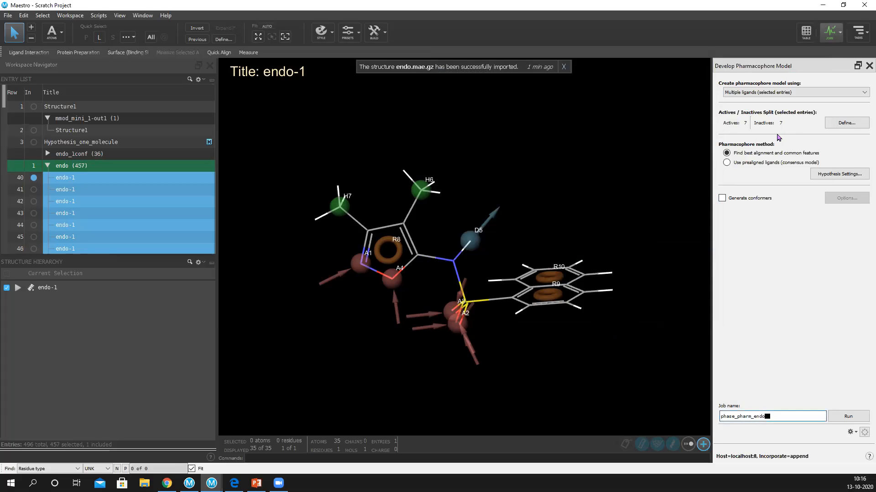
click(768, 93)
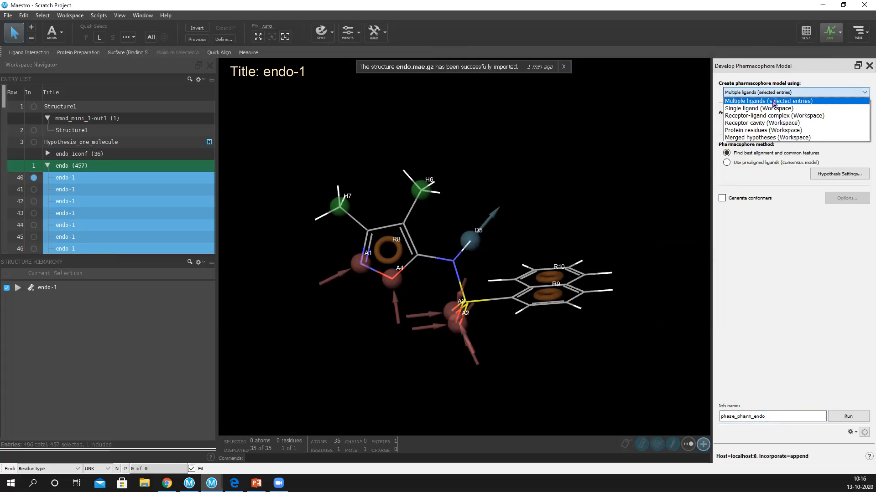
click(774, 101)
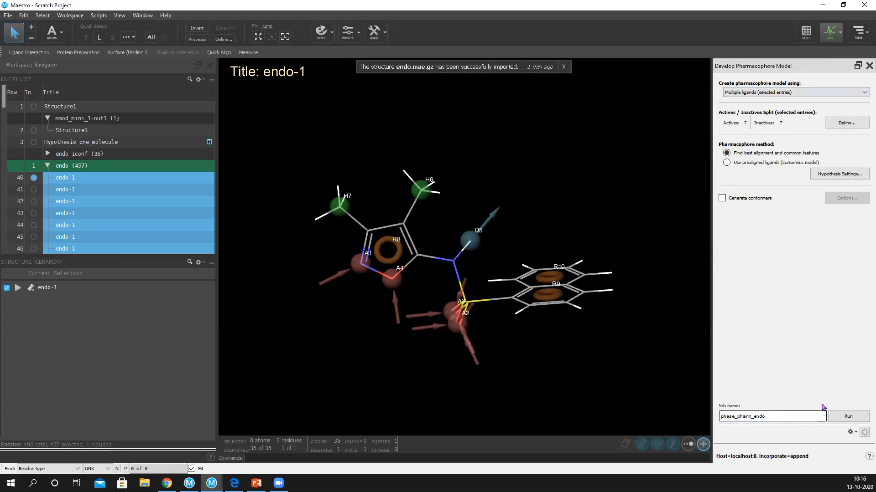
Step: Check the job's host and processor settings and save them with localhost and 8 processors
click(851, 432)
click(816, 360)
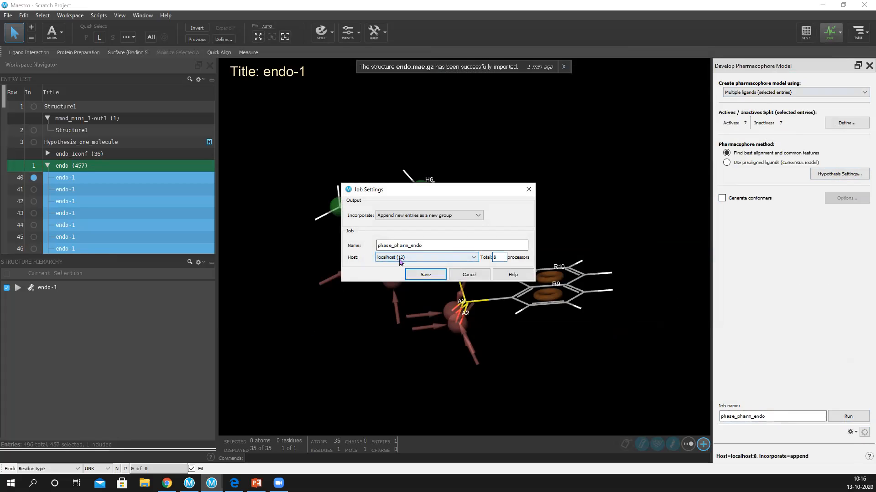
click(501, 258)
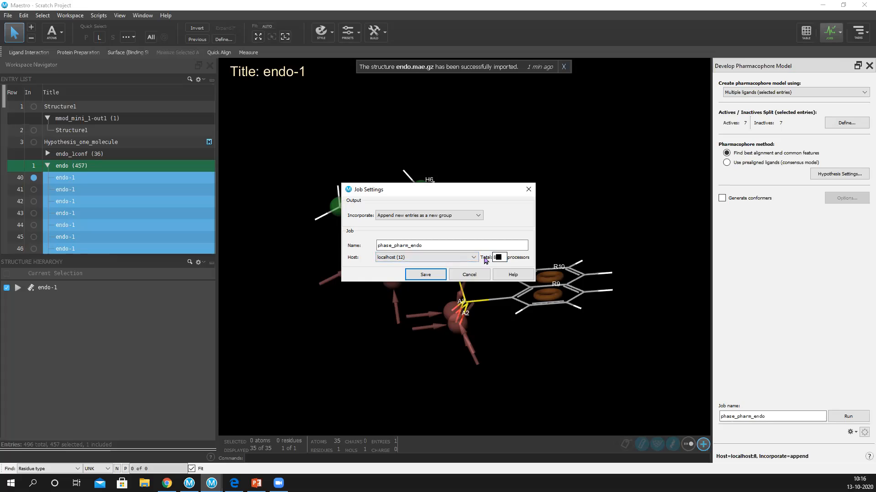
click(426, 274)
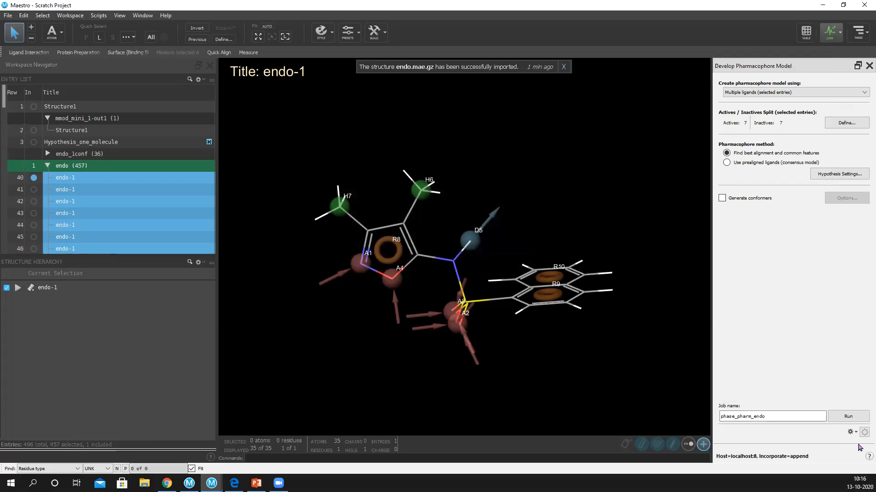
Step: Decline overwriting the existing job directory, rename the job phase_pharm_endo_ex, and run it
click(849, 417)
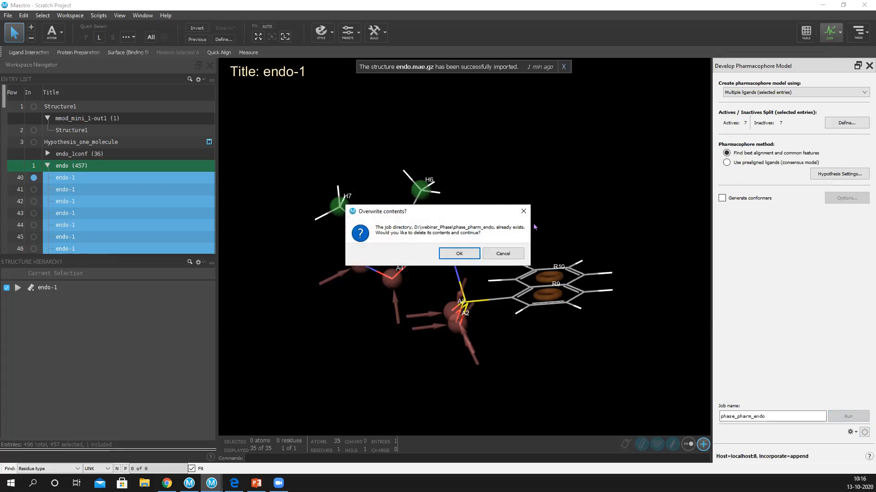
click(498, 254)
click(772, 417)
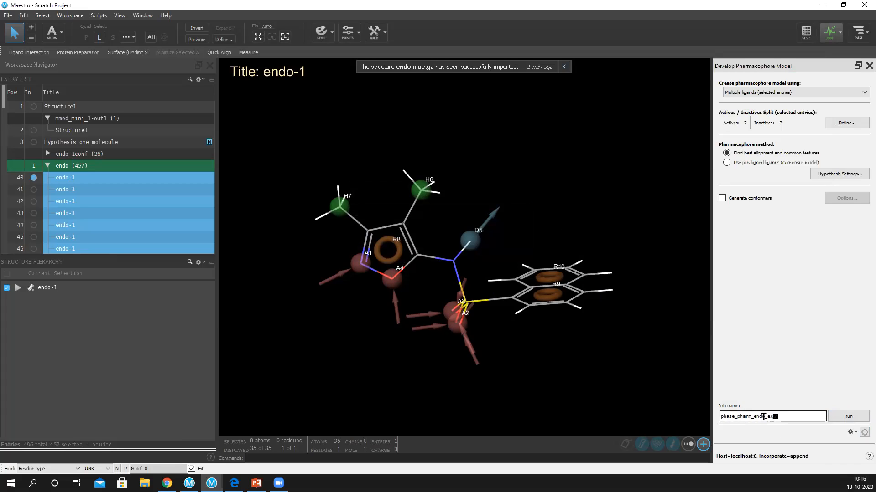
click(848, 417)
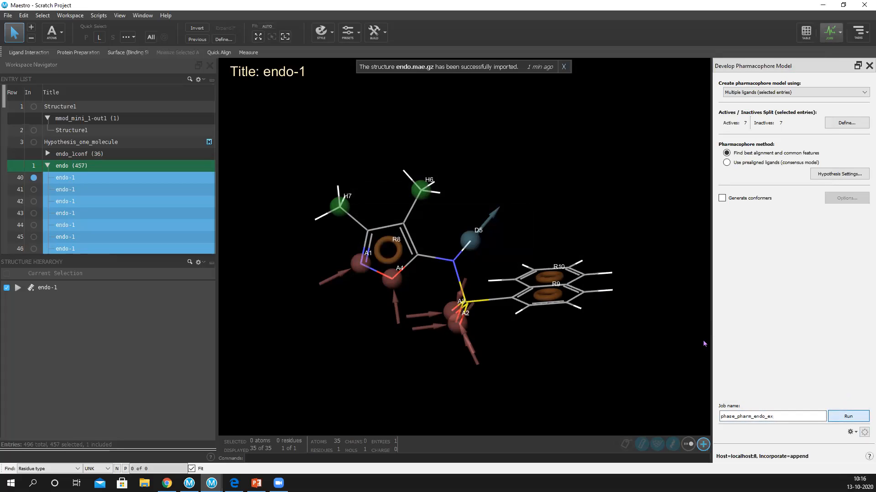
click(849, 416)
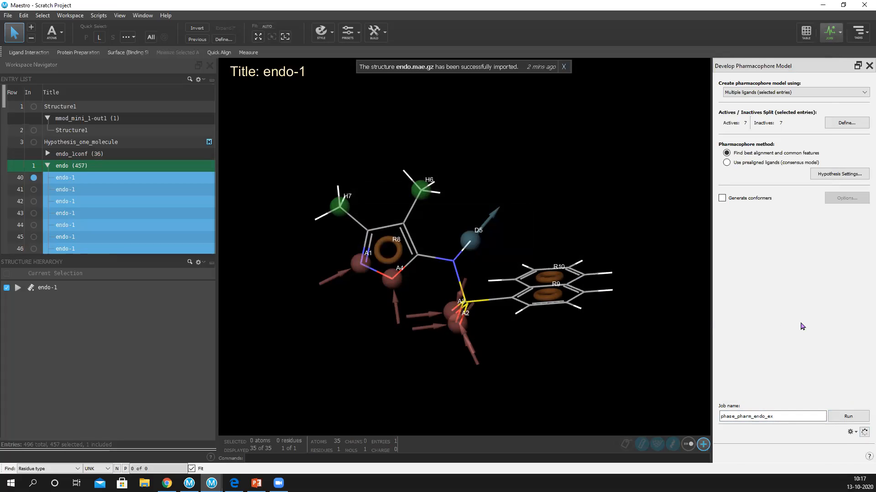
Step: Close the pharmacophore model setup and display Hypothesis_one_molecule in the workspace
click(868, 66)
click(33, 130)
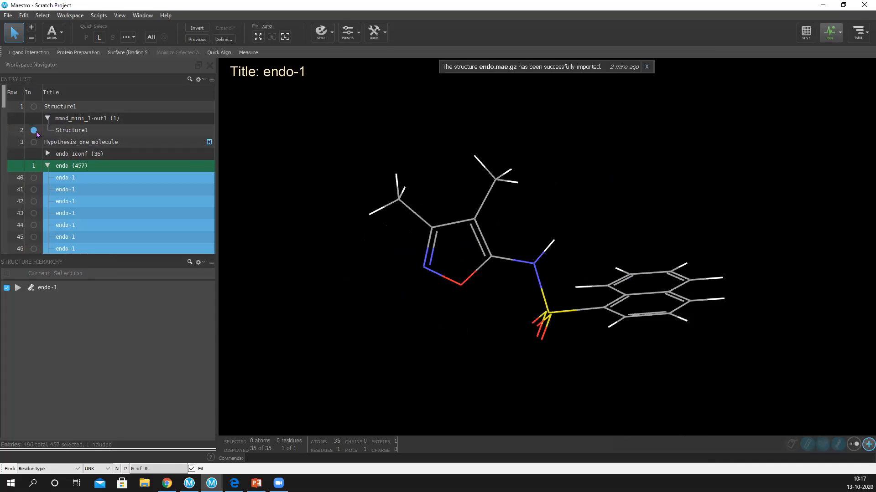
click(34, 142)
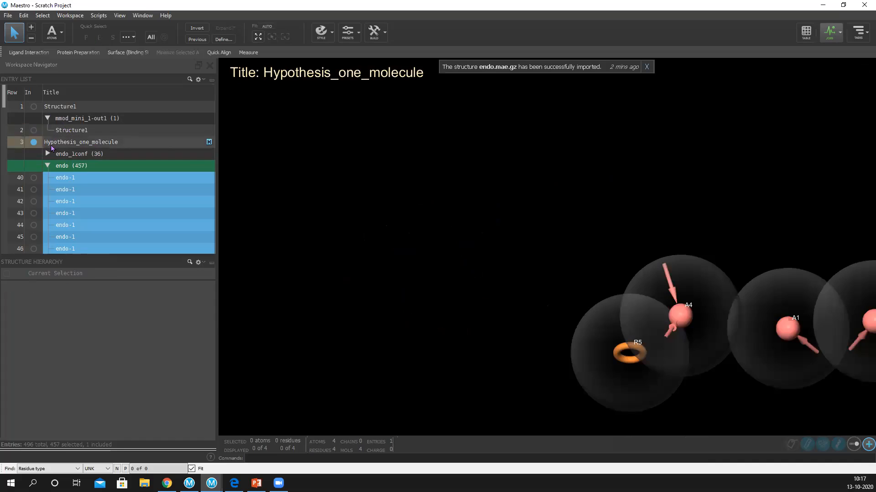
Step: Collapse the endo group and select all entries of the endo_1conf group, leaving that group collapsed as well
click(48, 166)
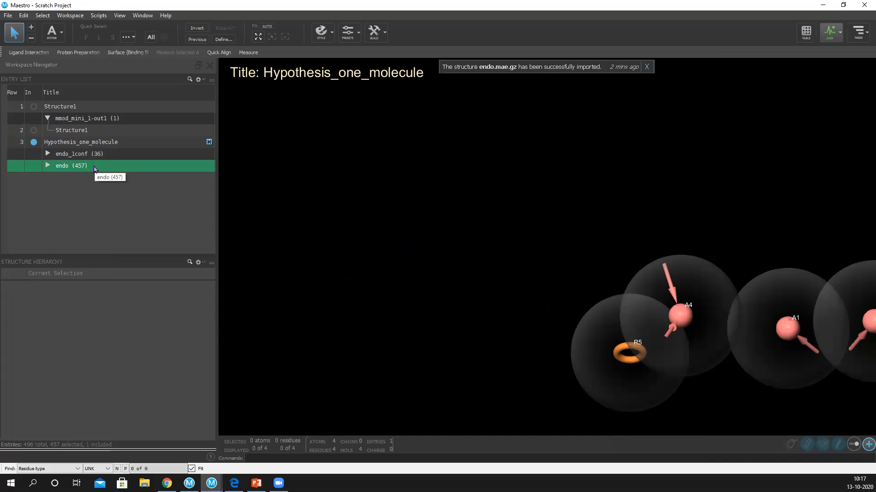
click(47, 154)
click(98, 155)
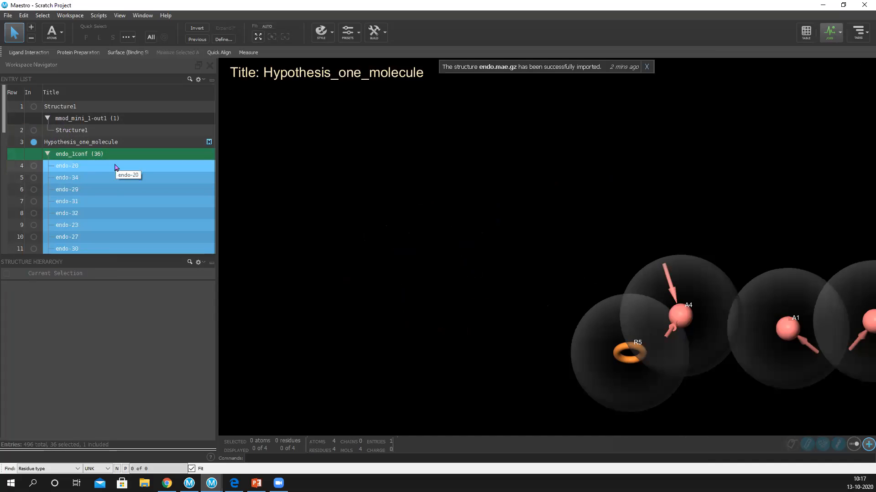
click(47, 154)
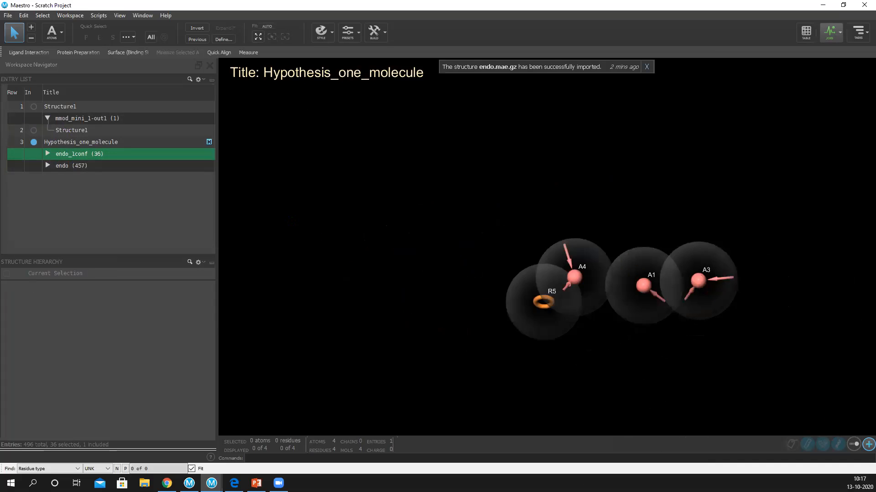
right_drag(626, 324, 531, 294)
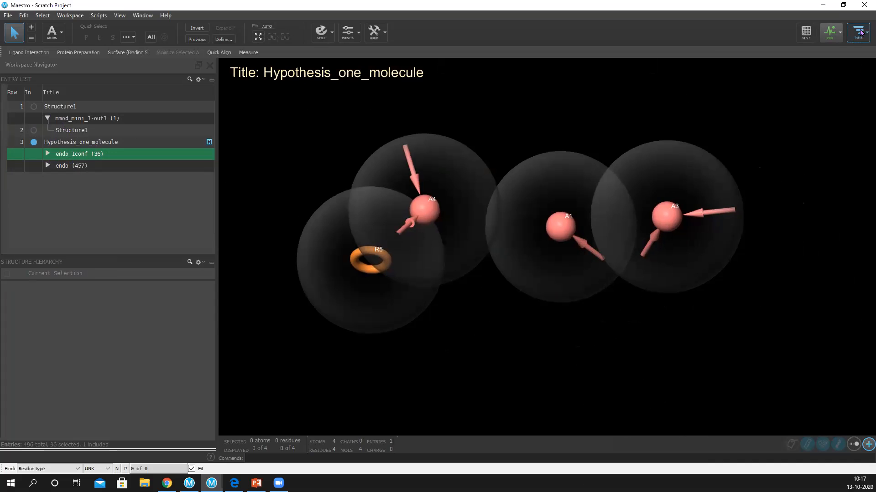
Step: Try manually assigning ligands' pharm set for the endo_1conf entries, then discard the definition and close the pharmacophore model setup
click(859, 32)
click(726, 73)
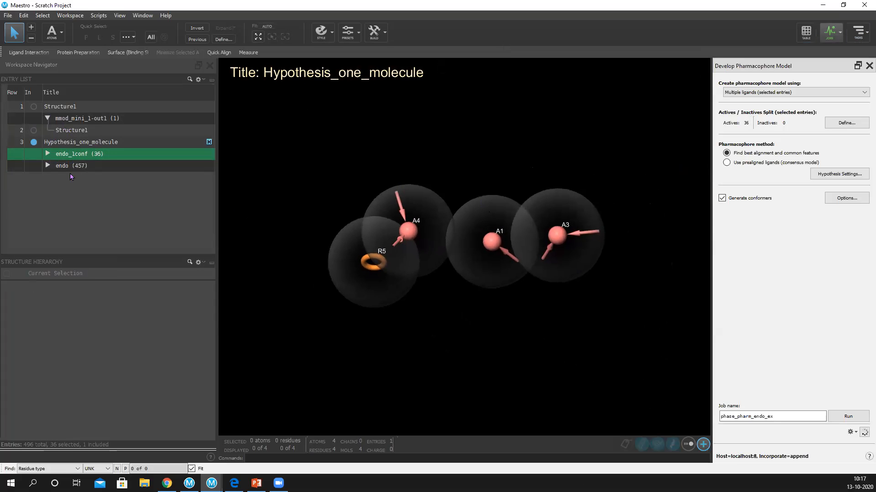
click(846, 126)
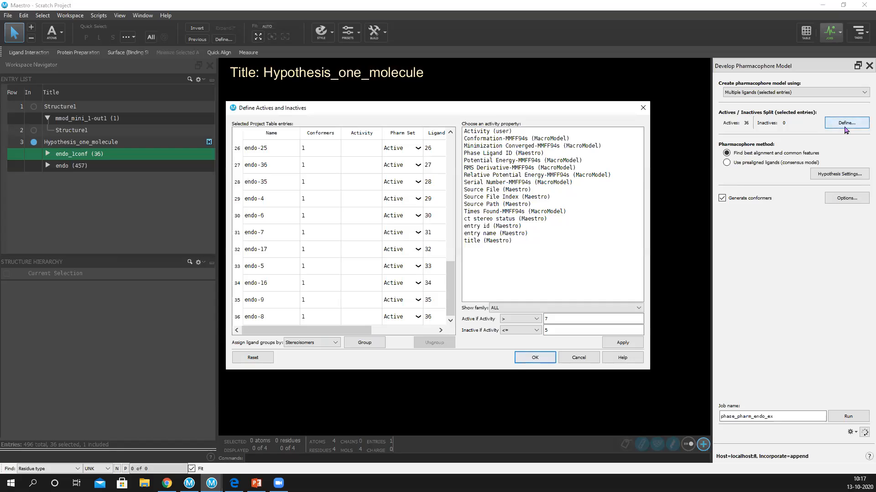
click(418, 148)
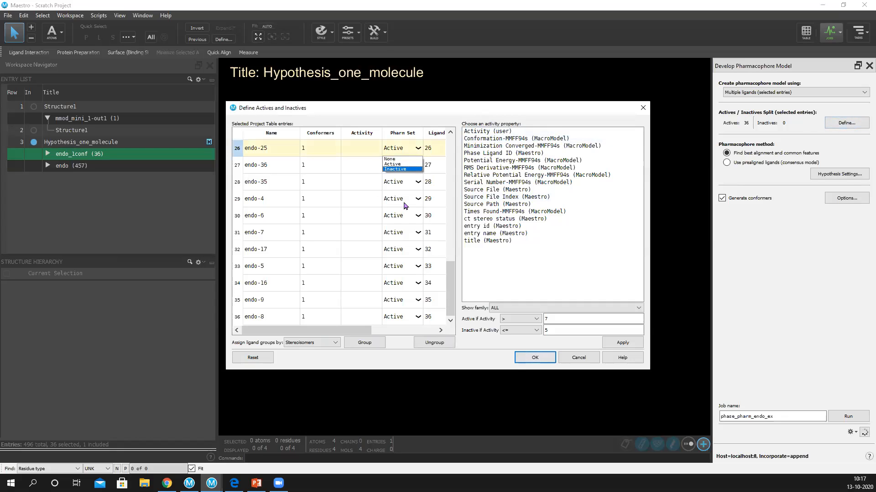
click(400, 160)
click(415, 164)
click(403, 175)
scroll(384, 188, down, 9)
scroll(370, 214, up, 9)
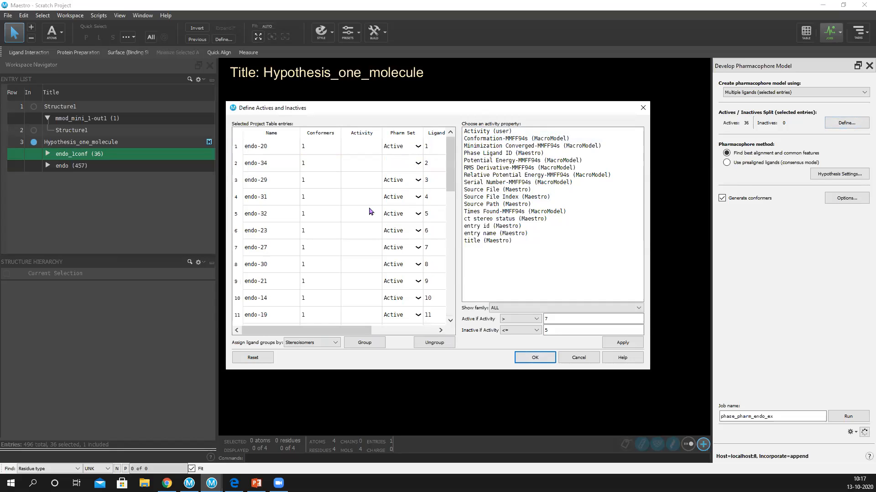
click(643, 108)
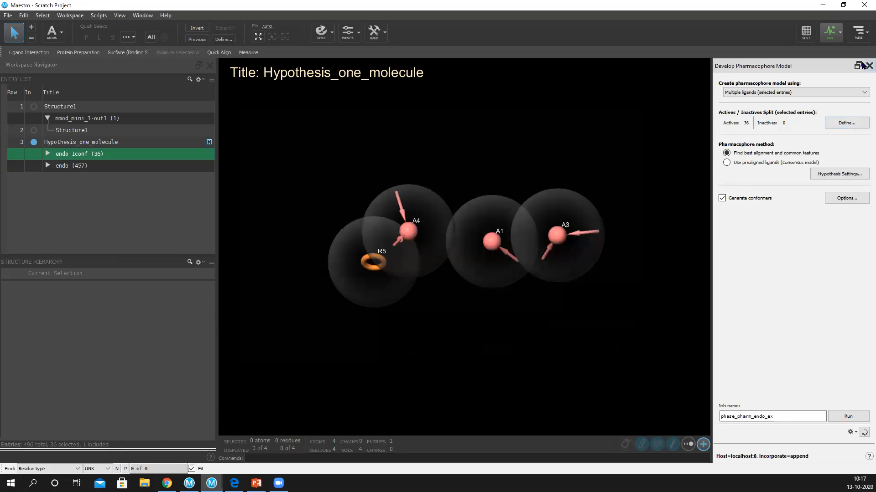
click(863, 65)
Step: Import the prepared protein-ligand structure 3lau_fully_prepared.mae from the 3lau folder under Workshop_2019_2\Molecular_Docking
click(8, 15)
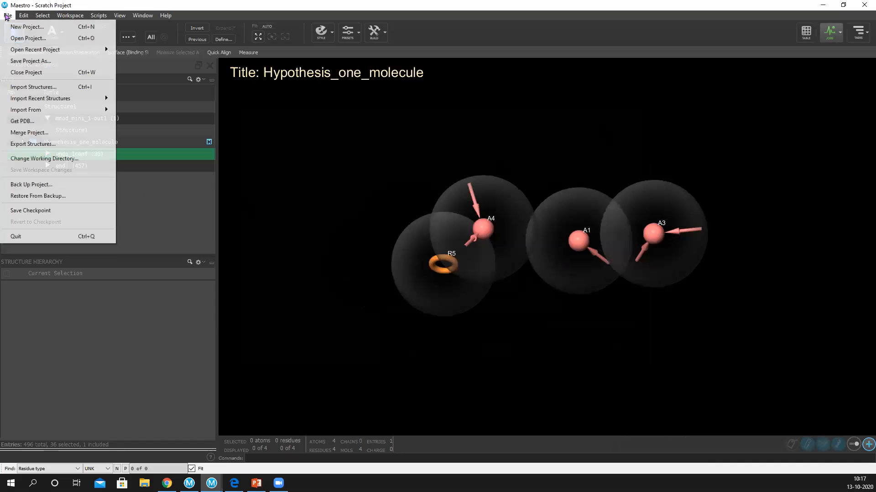
click(51, 87)
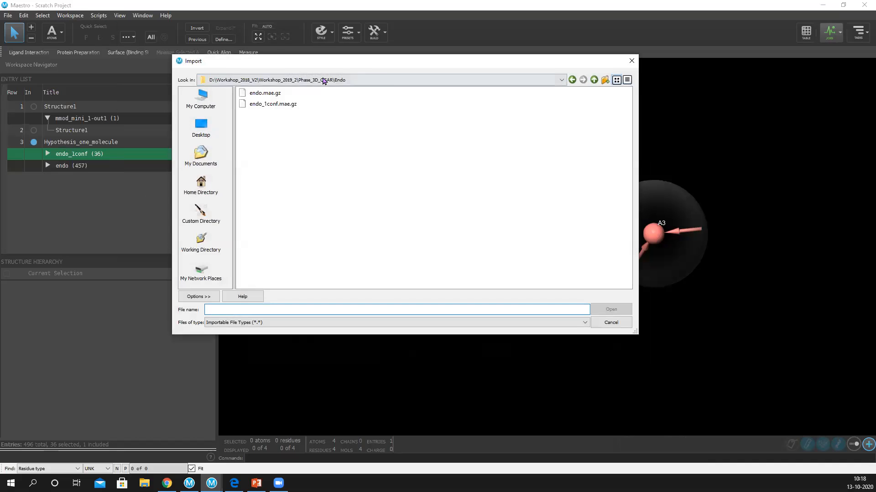
click(348, 82)
click(255, 119)
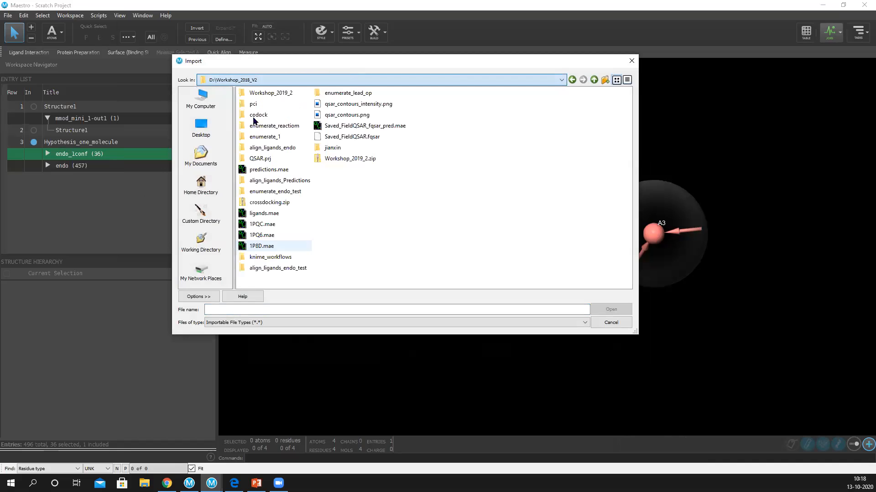
double_click(278, 93)
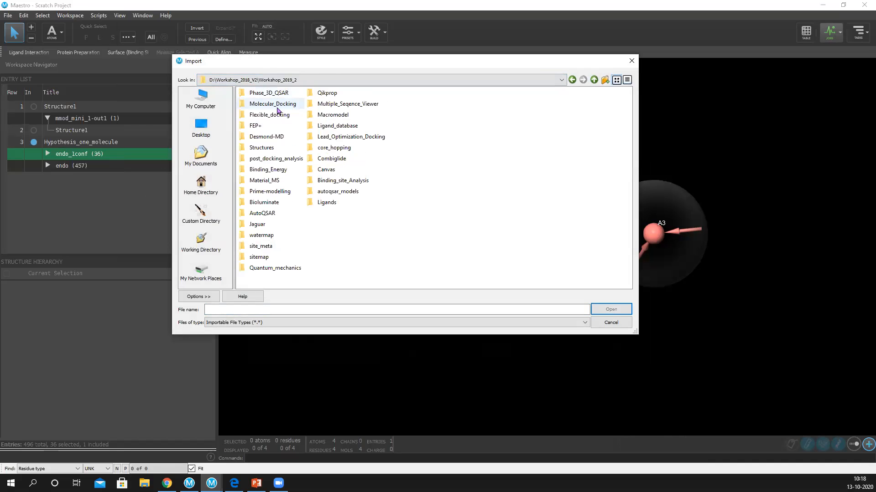
double_click(276, 105)
double_click(255, 104)
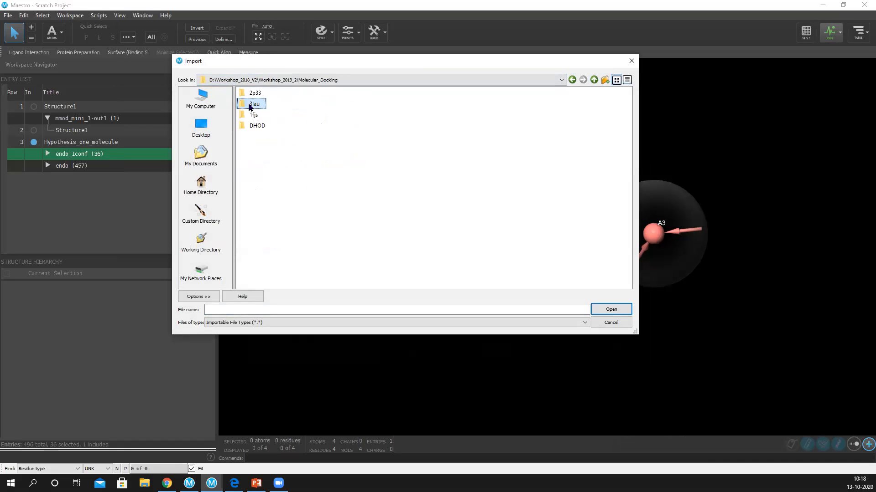
click(299, 169)
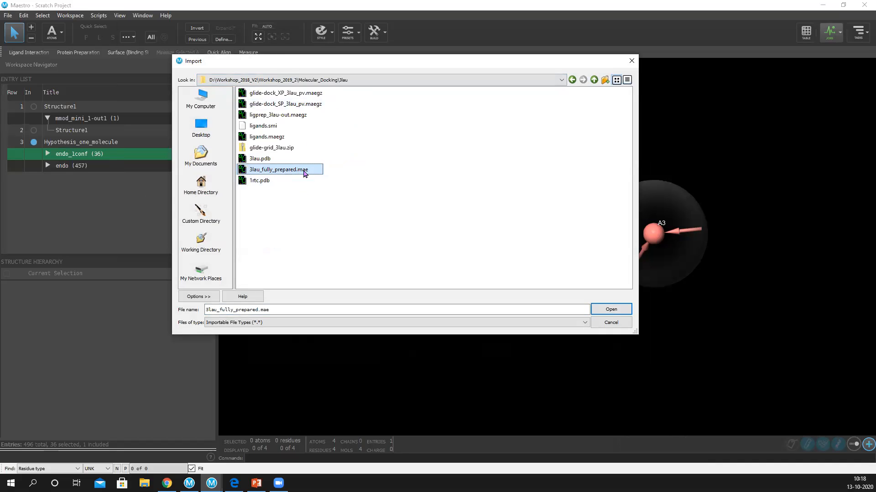
click(611, 309)
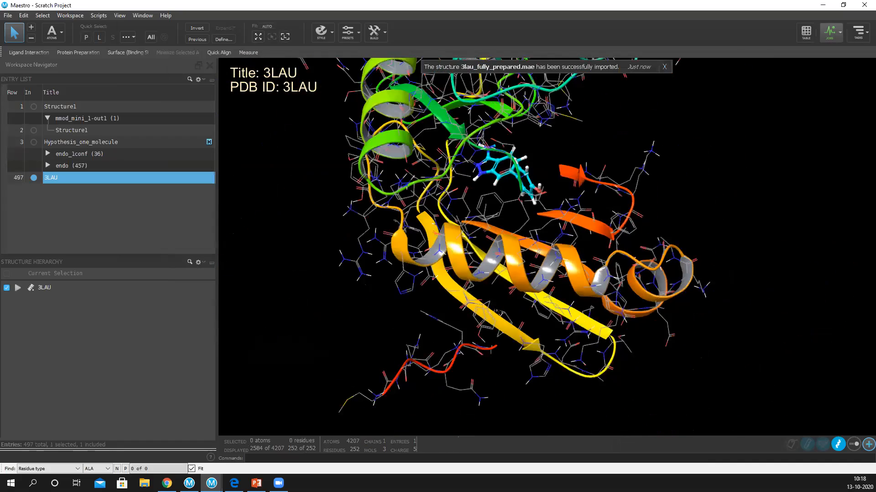
Step: Apply the default preset rendering to the 3LAU complex, turn on interaction display, and orient the view on the bound ligand
double_click(348, 37)
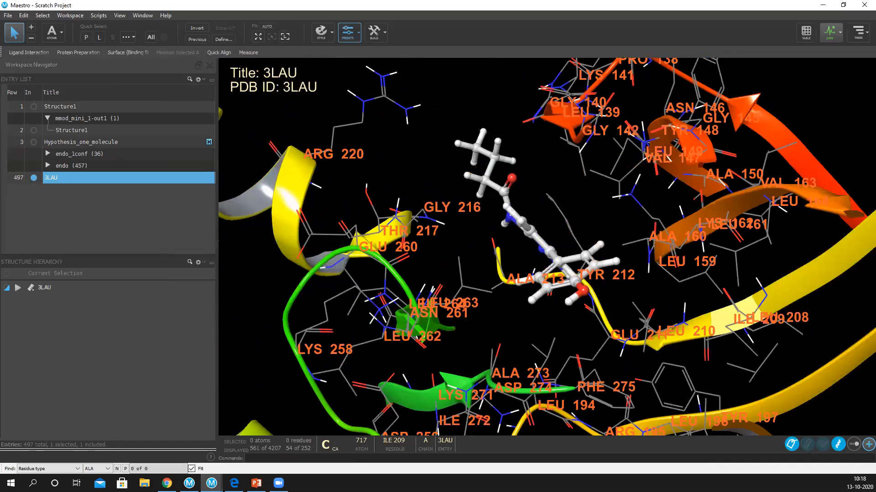
click(854, 445)
middle_drag(636, 256, 660, 174)
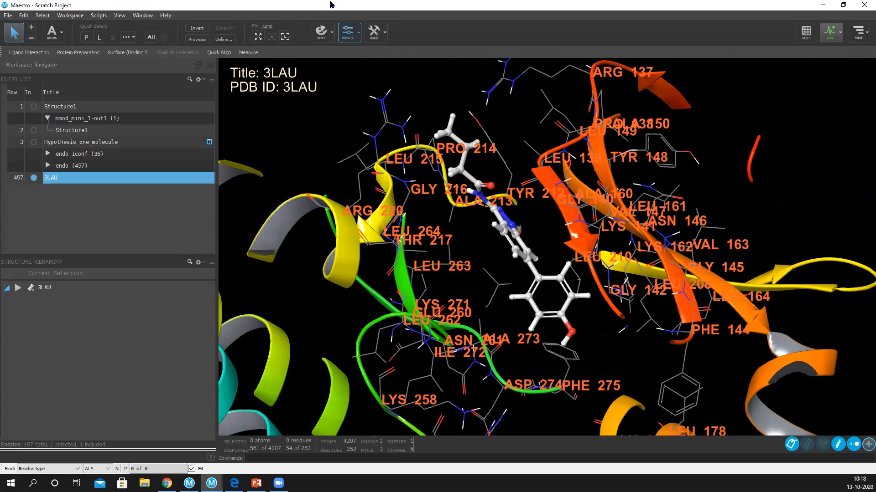
middle_drag(538, 231, 569, 248)
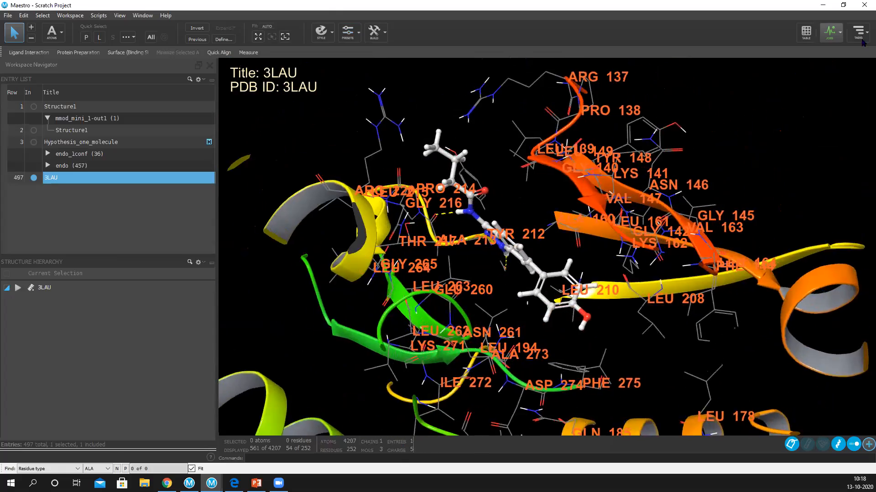
Step: Start developing a pharmacophore hypothesis and set its source to the receptor-ligand complex in the workspace
click(857, 32)
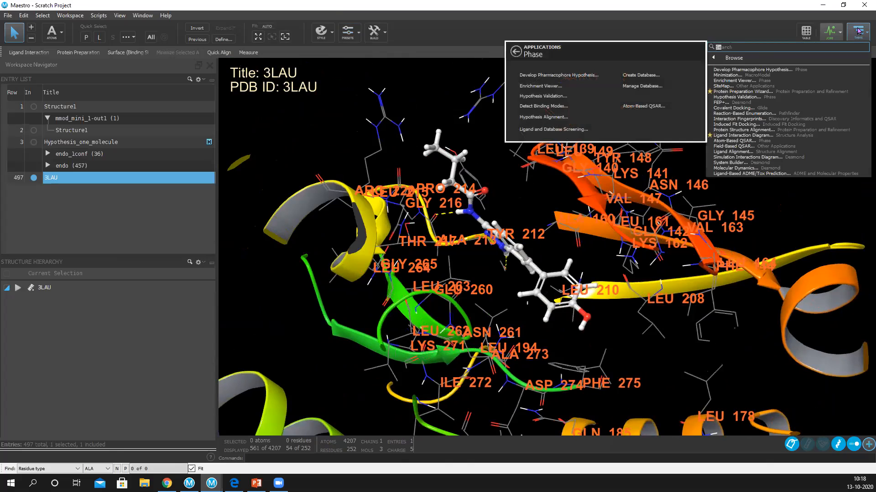
click(749, 70)
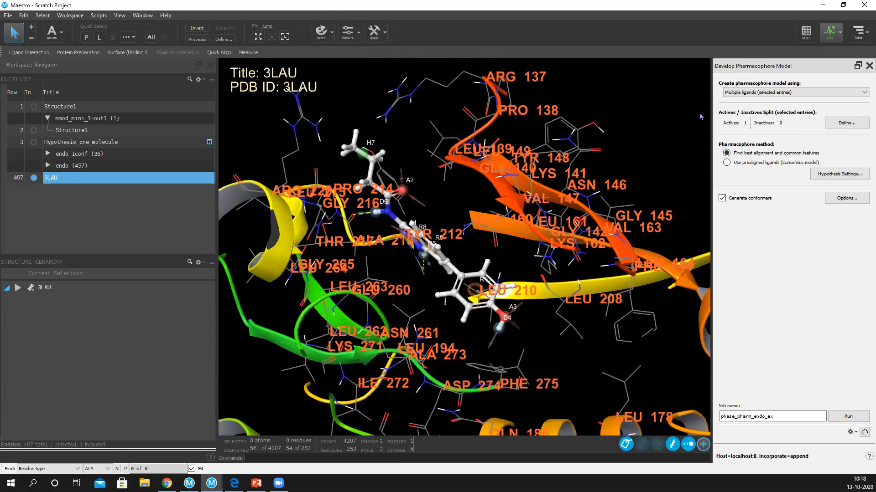
click(771, 93)
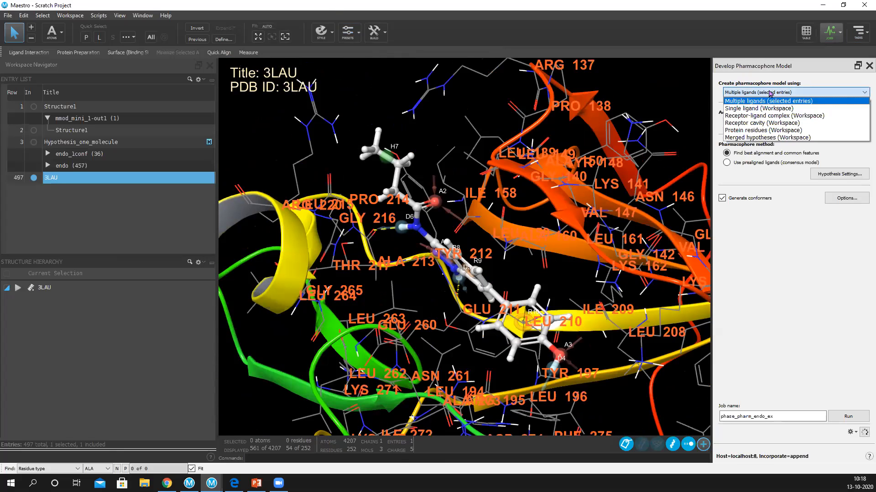
click(779, 117)
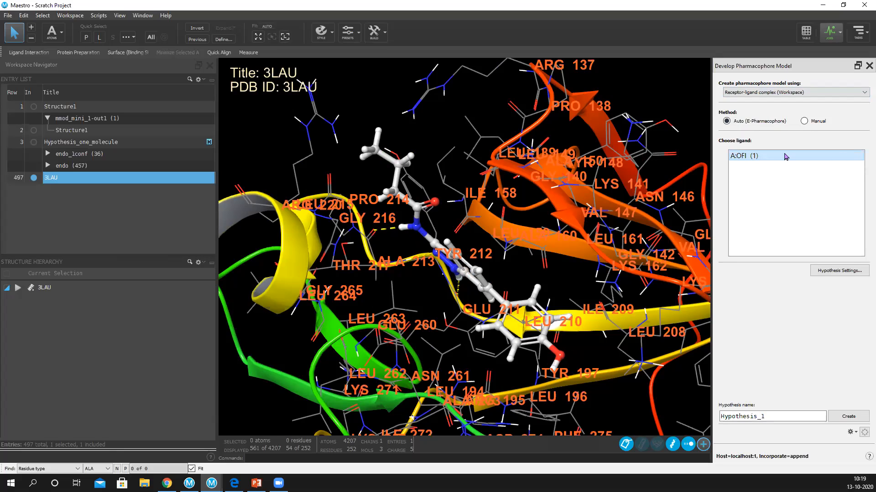
Step: Examine the ligand in the 3LAU binding site and its surrounding residues from several angles and distances
mouse_move(545, 276)
middle_down()
mouse_move(585, 342)
mouse_move(549, 271)
mouse_move(553, 307)
mouse_move(550, 271)
middle_up()
scroll(553, 307, down, 3)
middle_drag(529, 230, 527, 243)
scroll(552, 305, up, 3)
scroll(551, 305, up, 3)
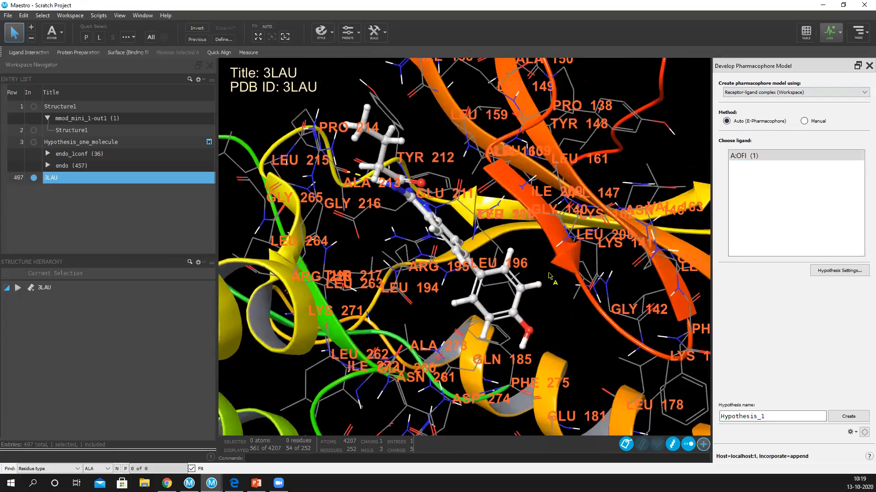
right_drag(551, 305, 549, 276)
scroll(548, 276, down, 6)
middle_drag(548, 275, 535, 314)
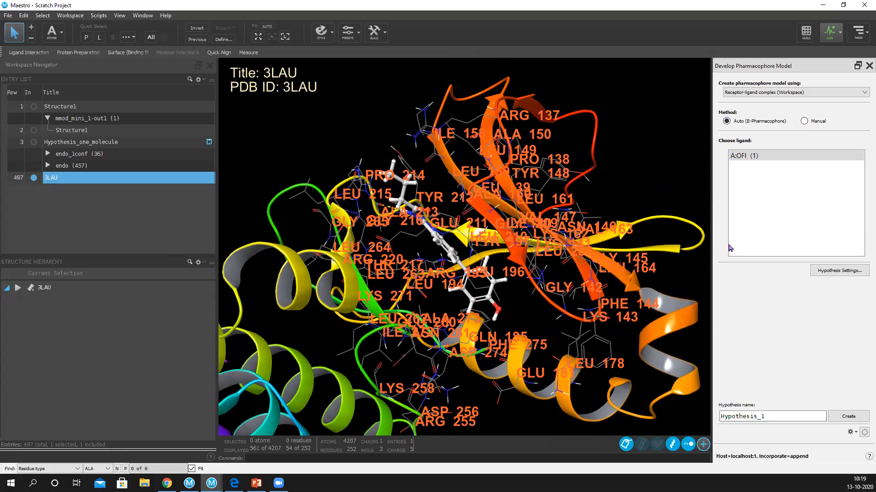
Step: Name the hypothesis Hypothesis_3lau, review its feature and excluded volume settings, and save them
click(776, 416)
key(BackSpace)
text(3lau)
click(813, 270)
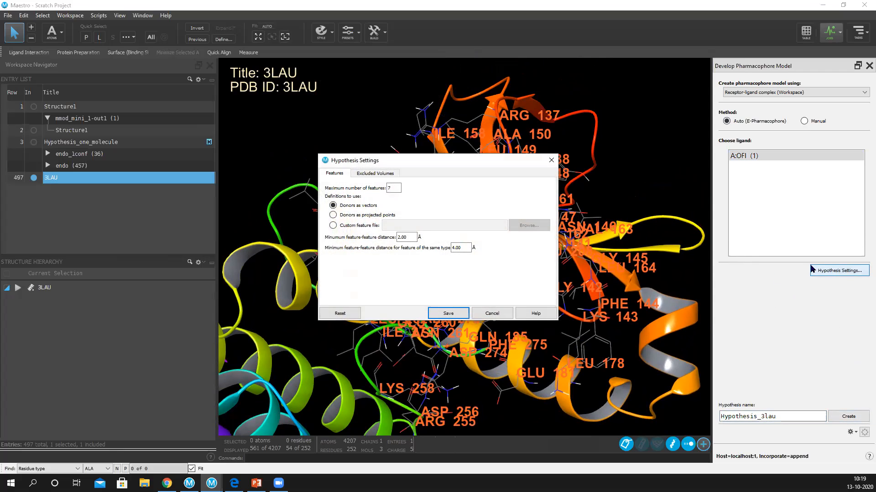
click(370, 175)
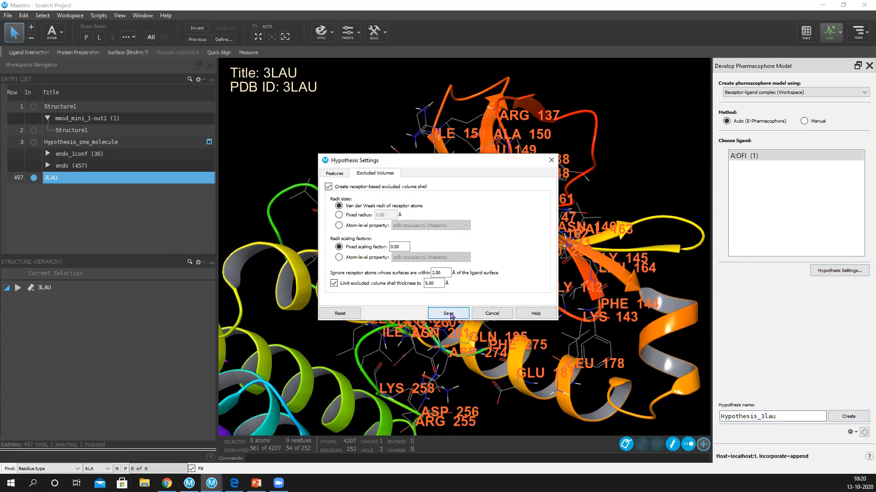
click(430, 314)
Step: Try creating the hypothesis, decline overwriting the existing job directory, rename it Hypothesis_3lauEx, and create it
click(847, 416)
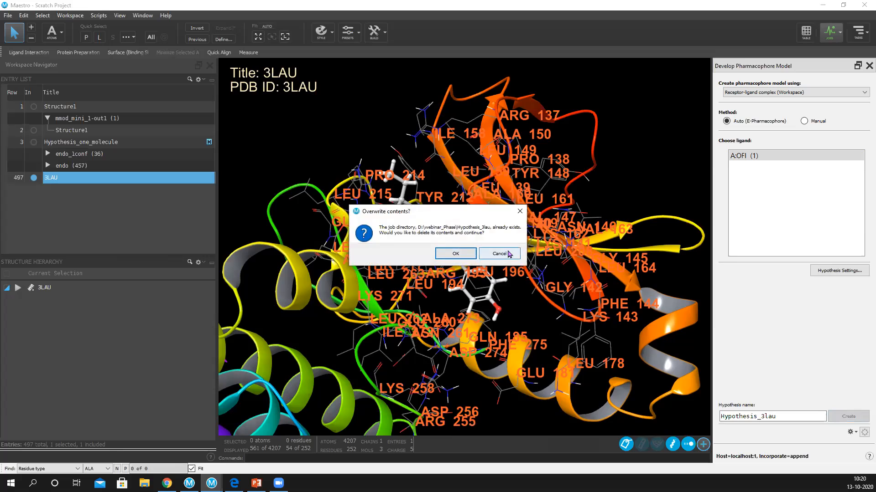
click(456, 254)
text(Ex)
click(848, 417)
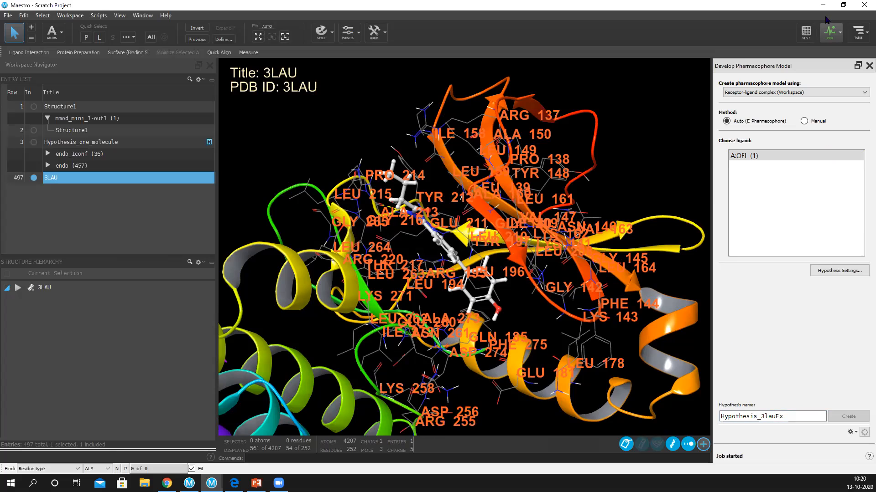
Step: Inspect the logs of the phase_pharm_endo_ex and Hypothesis_3lauEx jobs, then close the job monitor and pharmacophore model setup
click(827, 34)
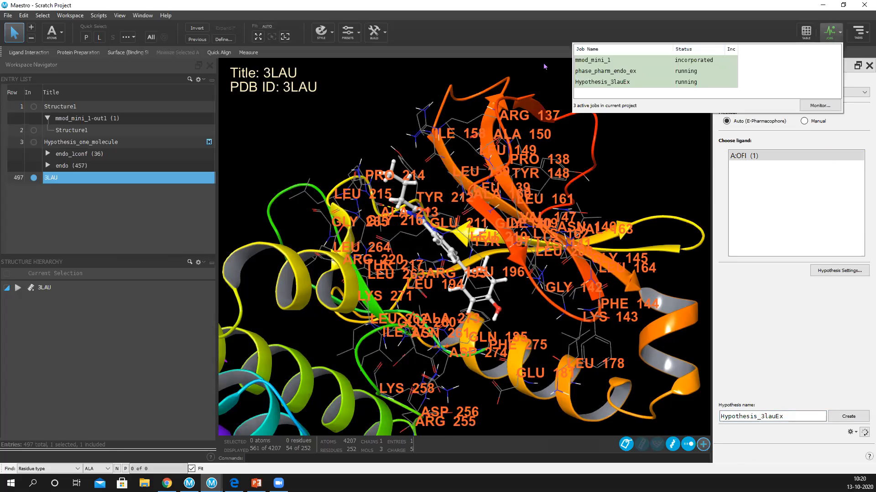
double_click(619, 73)
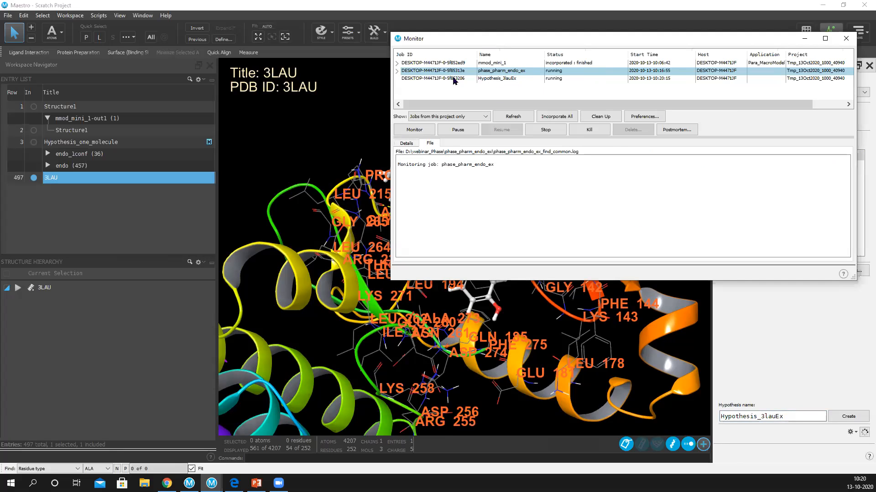
click(514, 78)
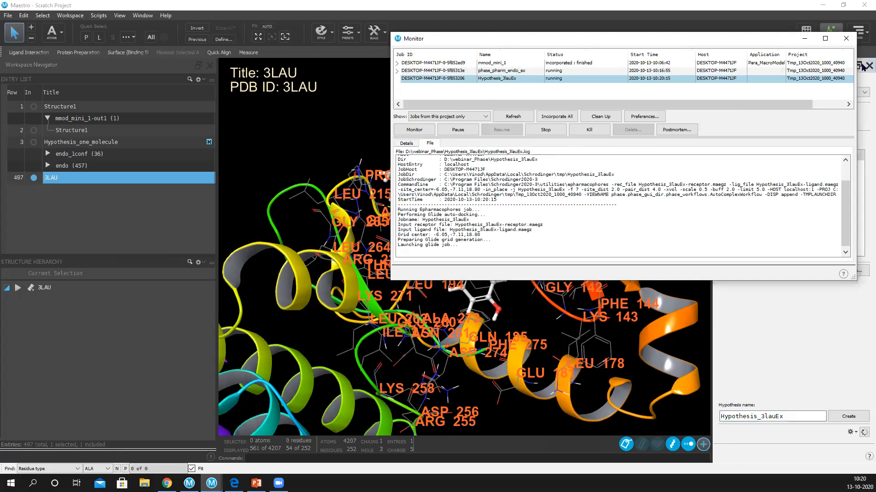
click(846, 39)
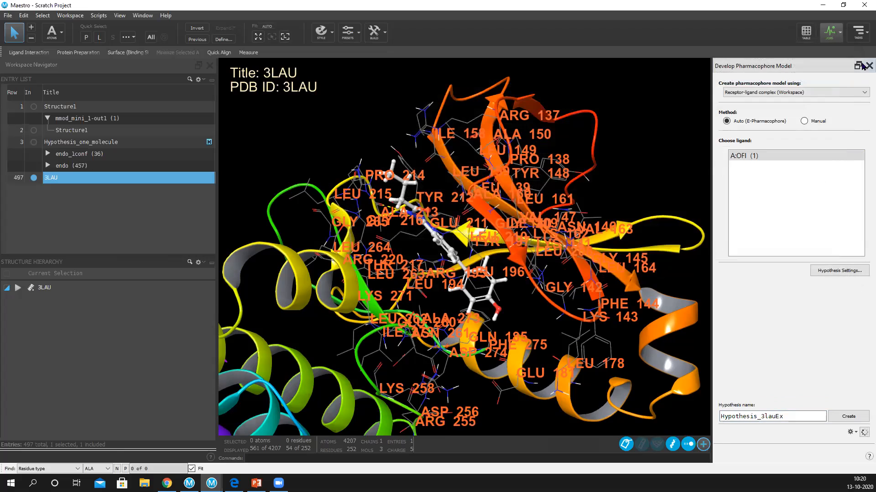
click(868, 65)
Step: Import the structure apo_protein.mae from the working directory
click(7, 15)
click(402, 154)
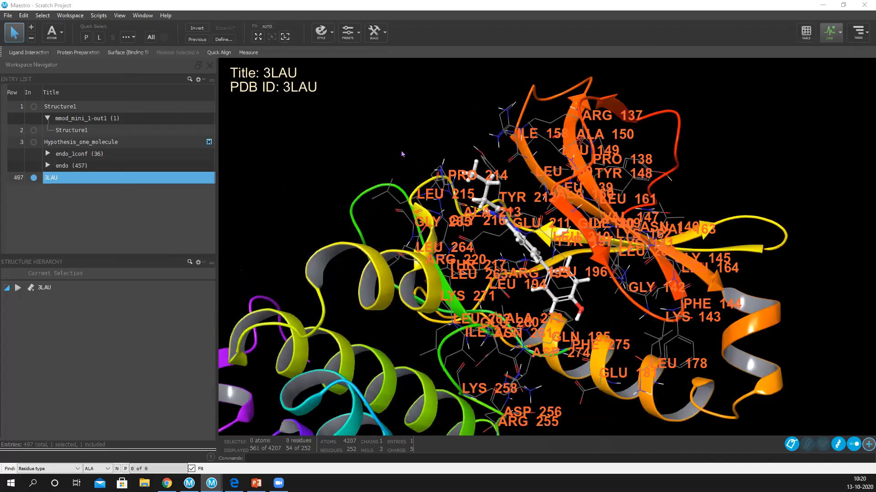
click(203, 242)
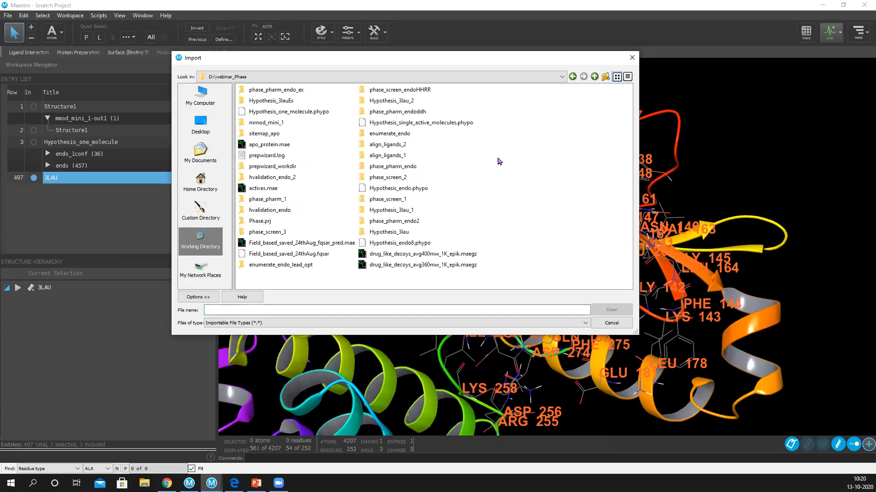
click(283, 145)
click(620, 309)
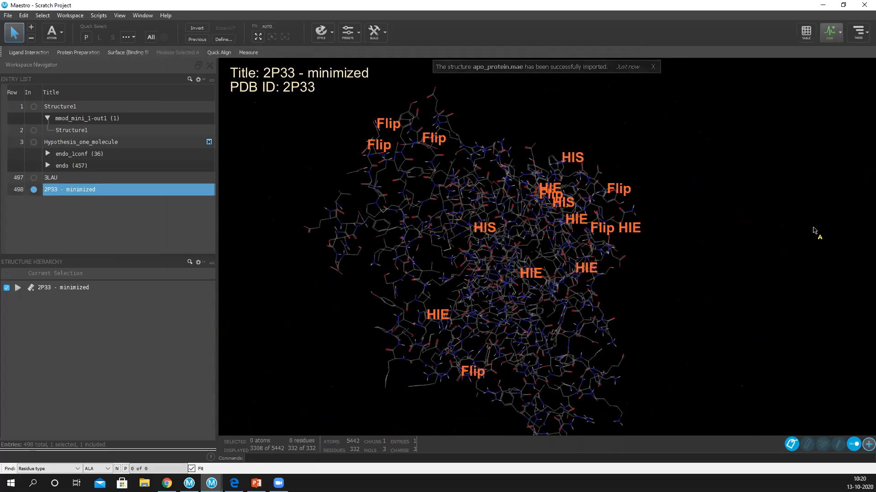
Step: Hide the labels on the 2P33 - minimized protein, reorient it, and check the job status
click(791, 443)
middle_drag(699, 248, 801, 78)
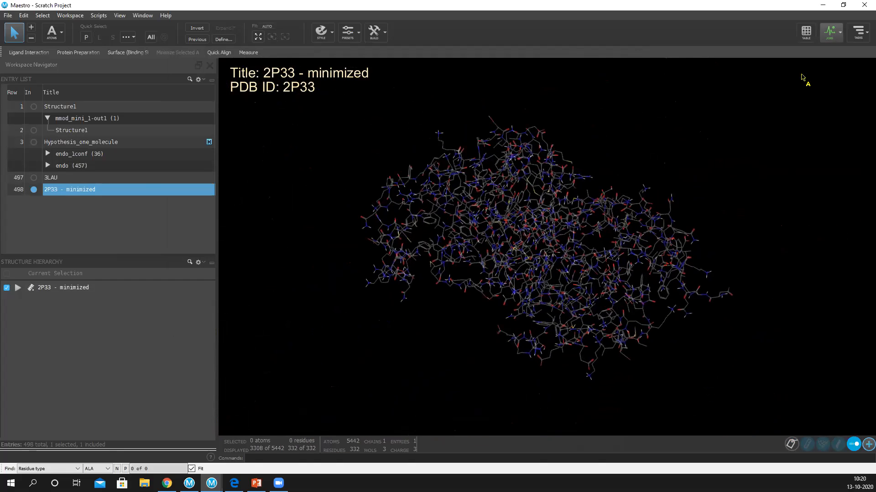
click(829, 32)
click(725, 91)
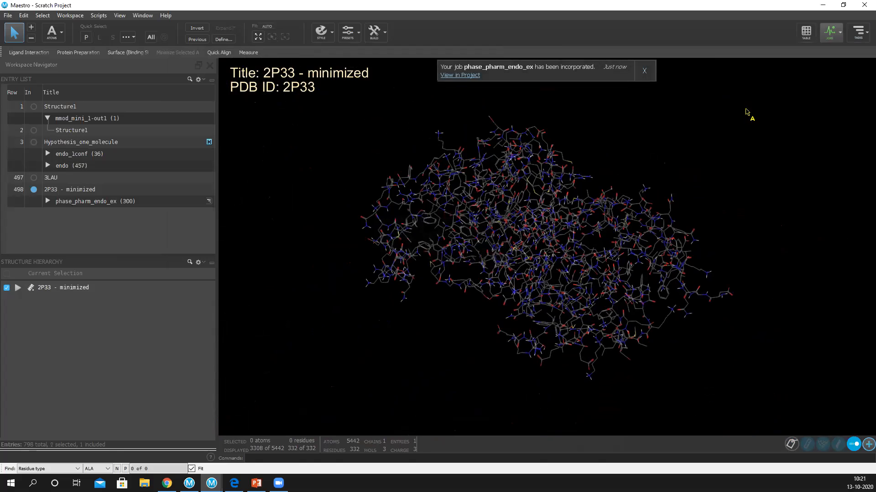
Step: Run SiteMap on the 2P33 protein to identify top-ranked potential receptor binding sites, using the job name sitemap_apo_2
click(858, 32)
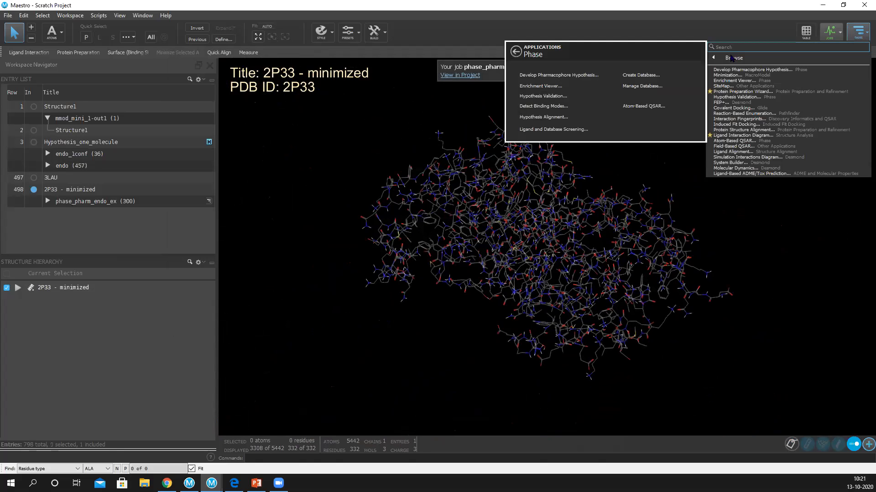
click(732, 58)
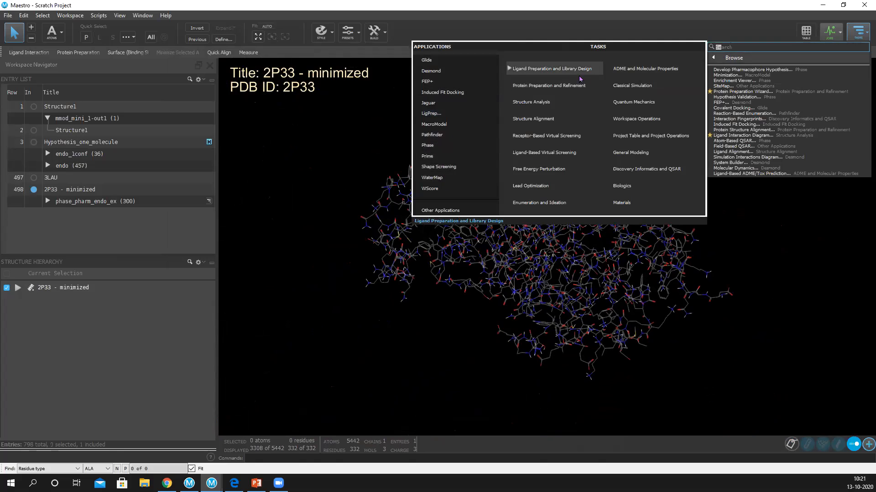
click(443, 211)
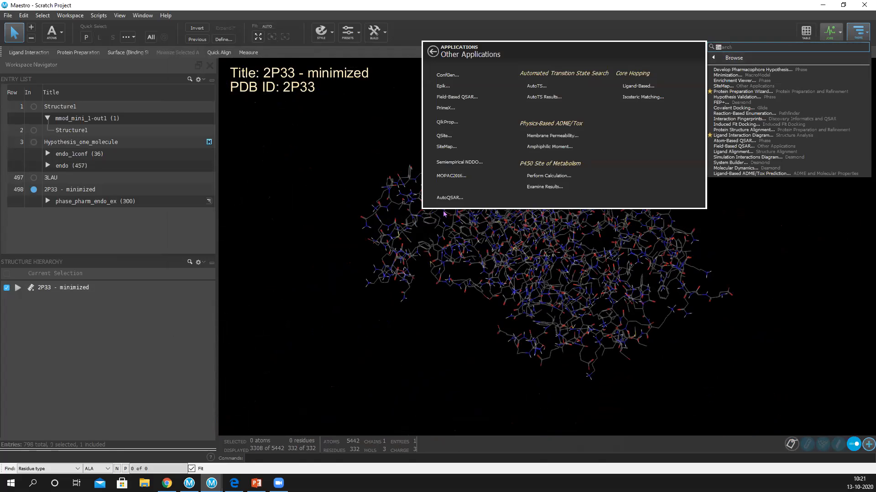
click(446, 148)
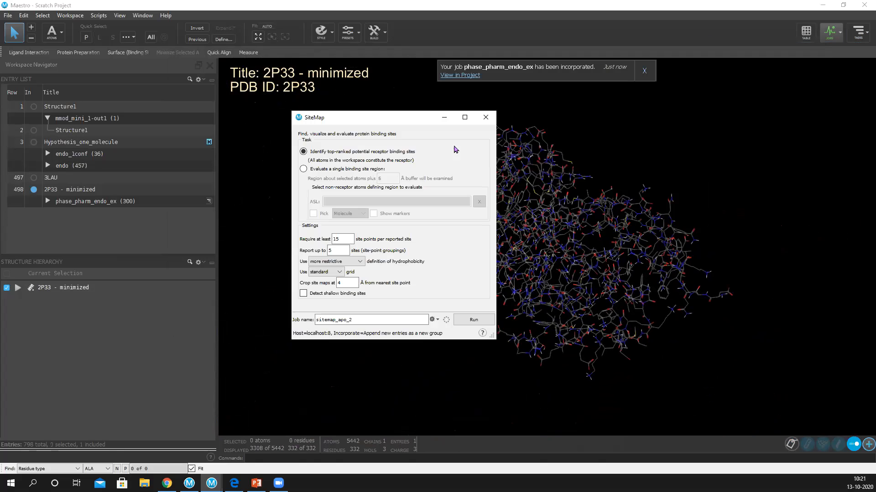
drag(393, 115, 379, 43)
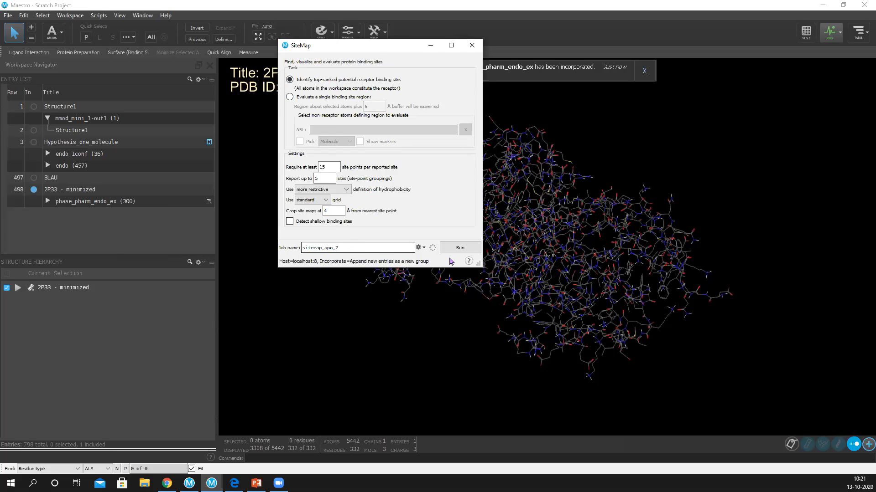
click(469, 249)
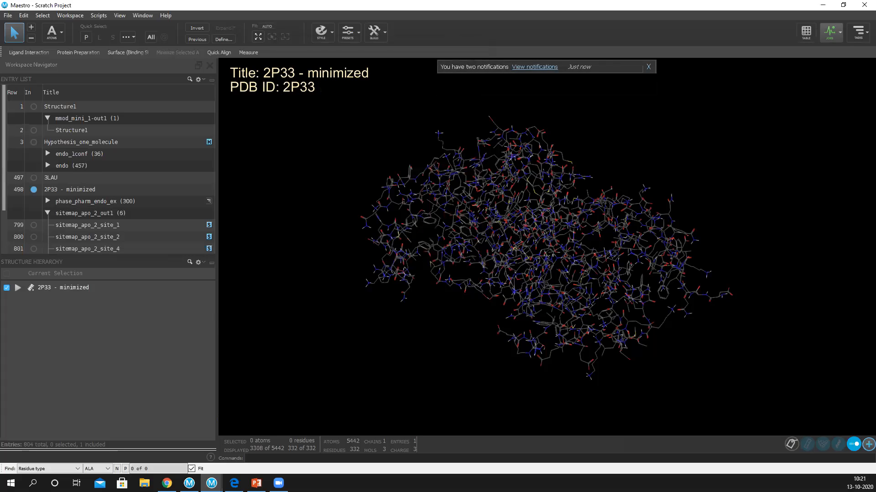
Step: Display each sitemap_apo_2_out1 result in turn, from the five predicted binding sites to sitemap_apo_2_protein
middle_drag(332, 215, 332, 137)
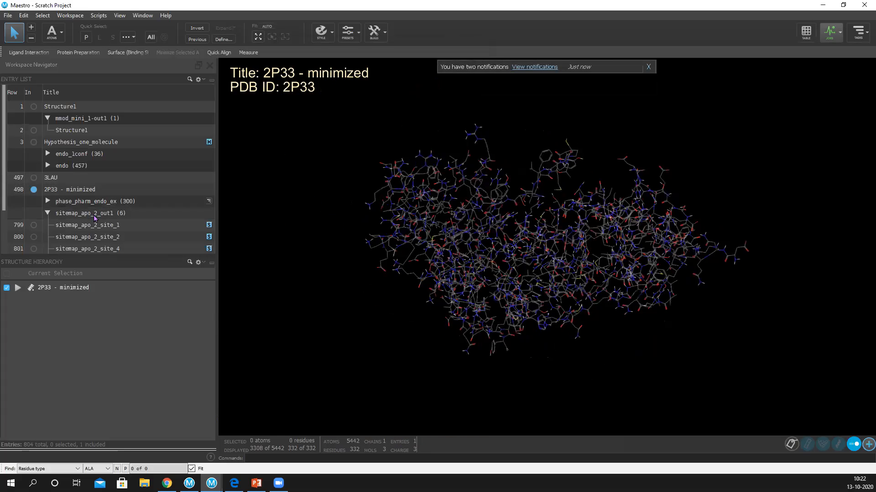
scroll(35, 179, down, 2)
click(34, 178)
click(34, 189)
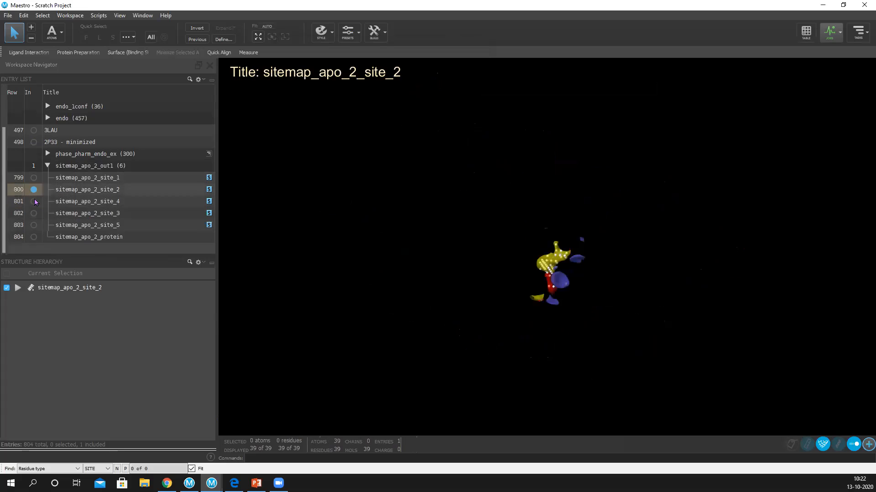
click(34, 201)
click(34, 213)
click(34, 224)
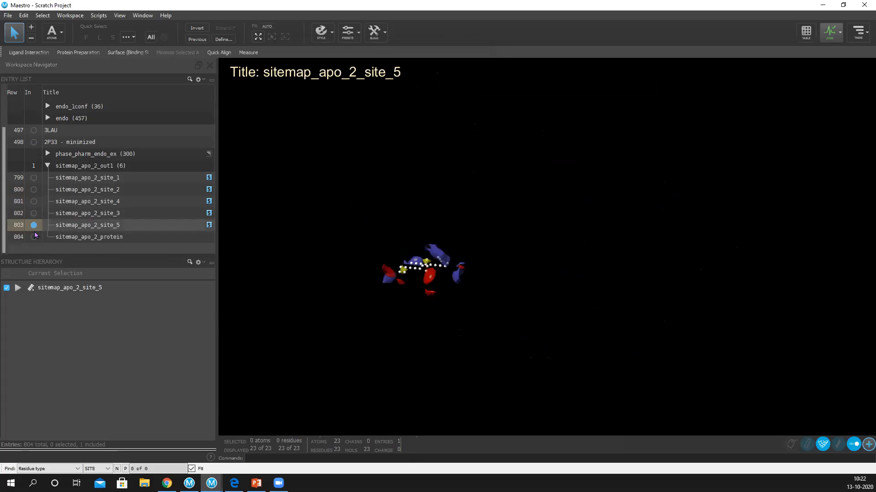
click(34, 237)
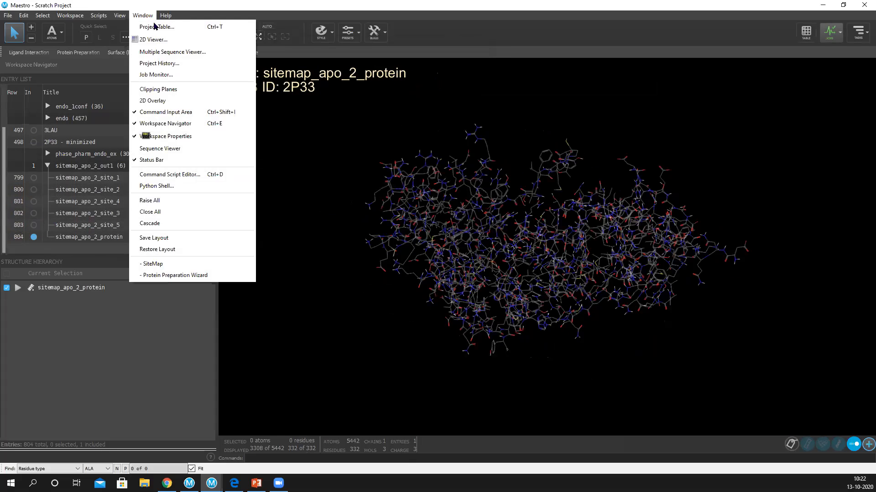
click(177, 28)
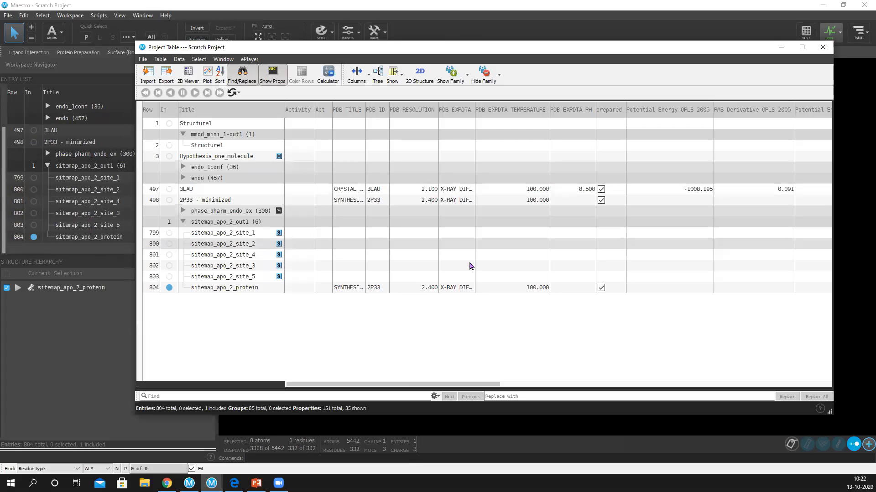
click(378, 73)
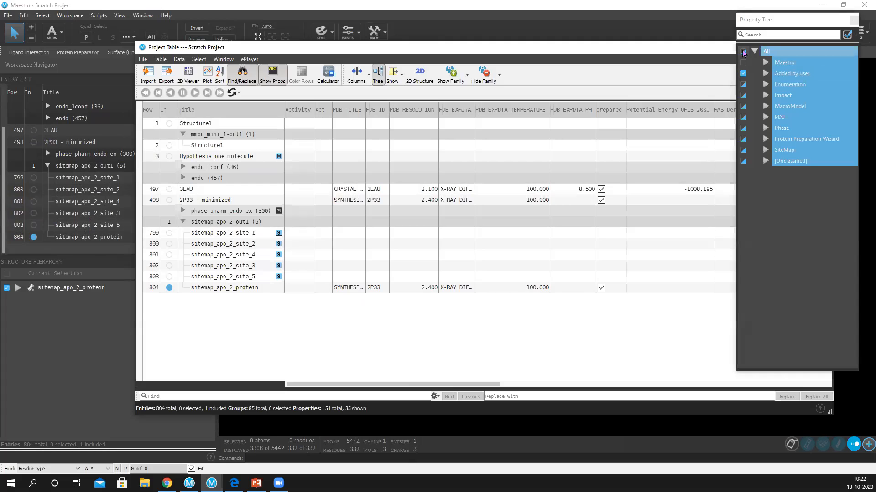
drag(785, 24, 636, 42)
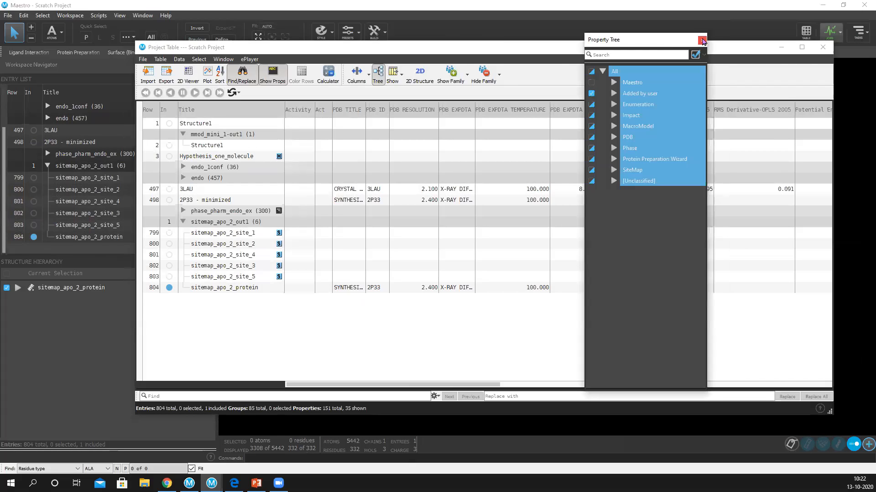
click(704, 39)
click(823, 47)
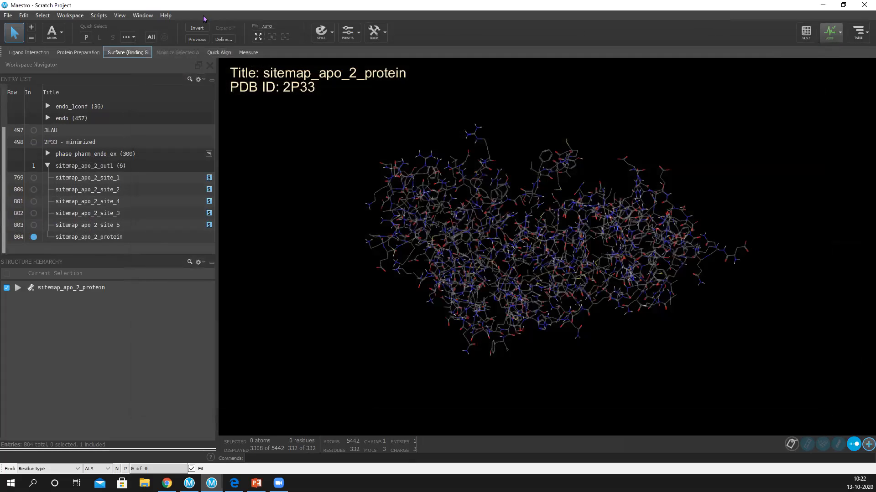
Step: Open the project table with its property tree and hide all property columns
click(806, 32)
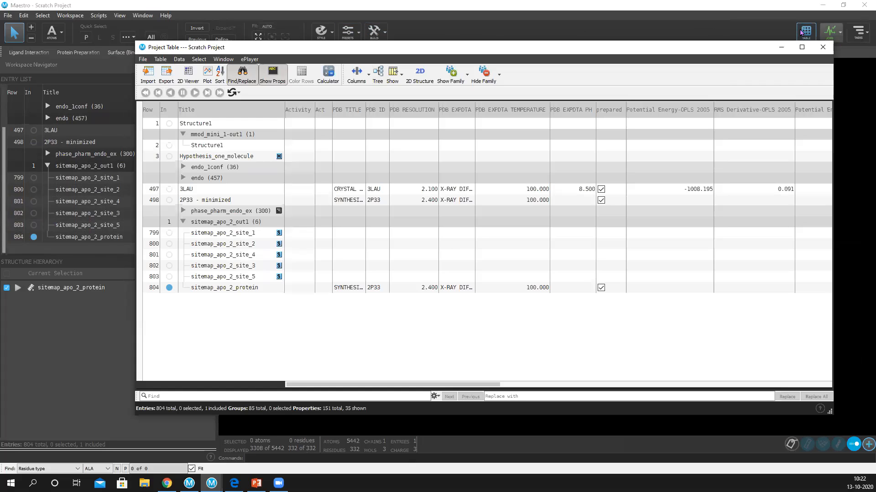
click(378, 74)
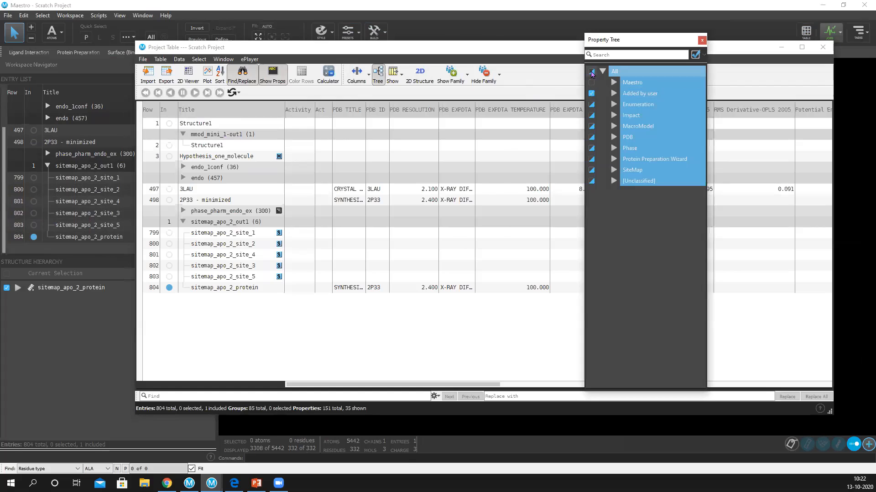
click(592, 72)
click(591, 72)
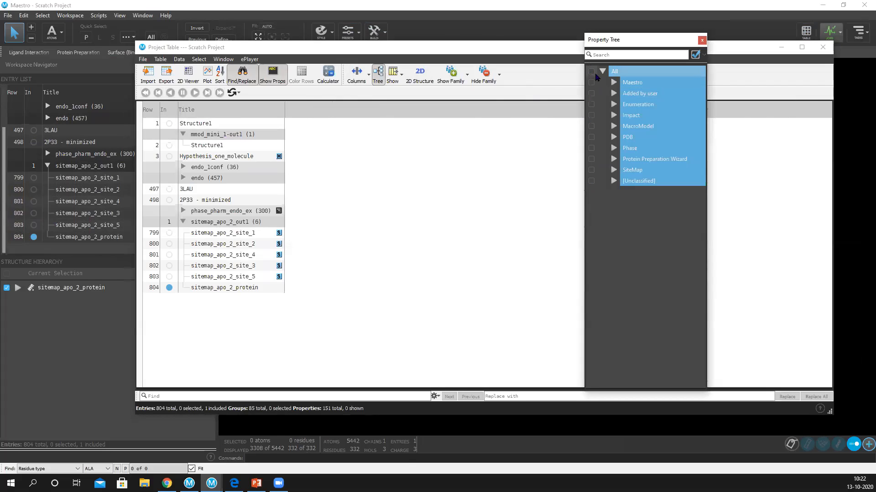
Step: Show the SiteMap residues asl property and all primary SiteMap properties in the project table, widening the residues asl column
click(613, 171)
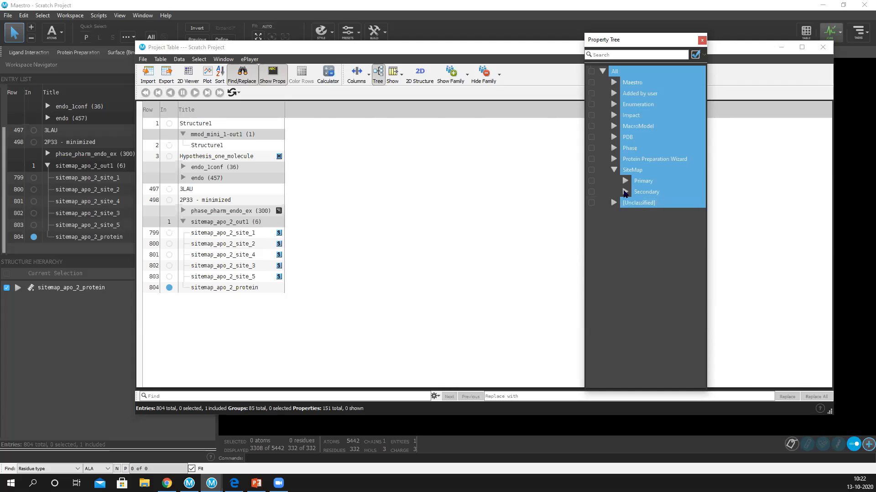
click(624, 192)
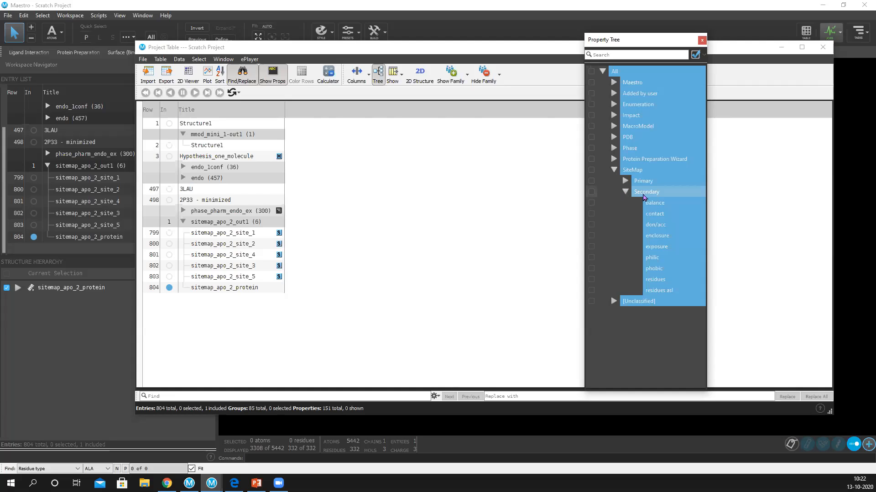
click(591, 290)
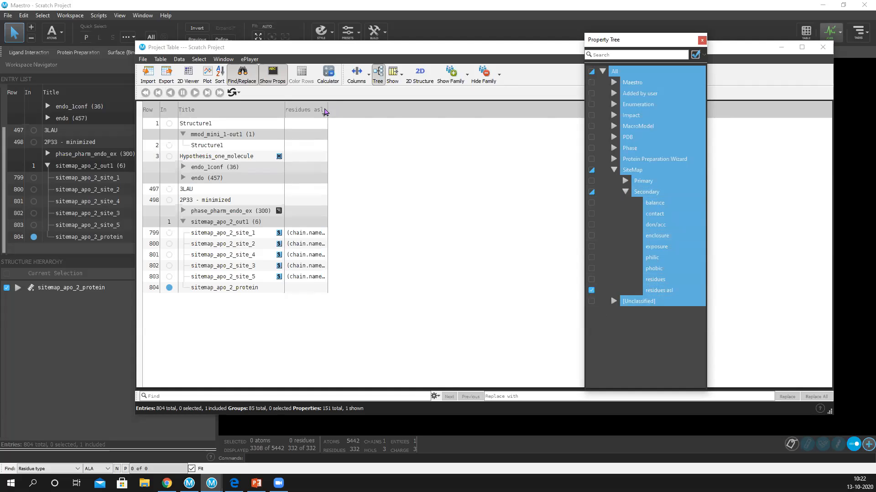
drag(328, 111, 595, 114)
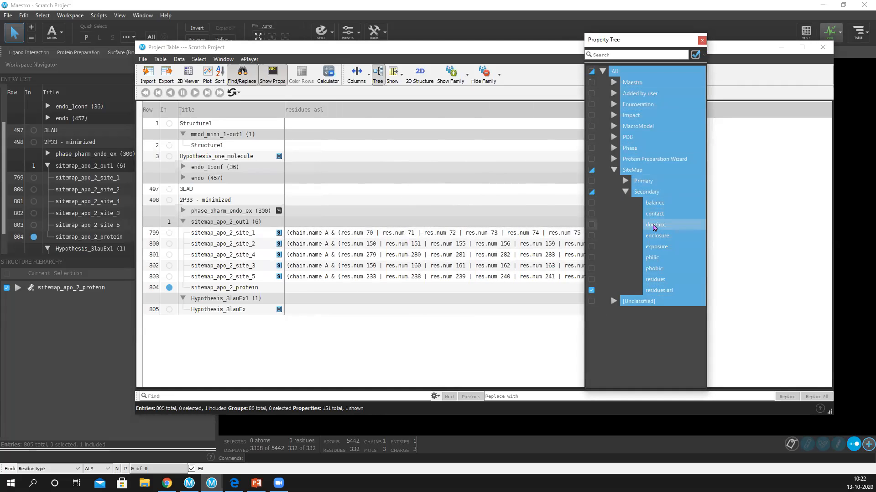
click(591, 181)
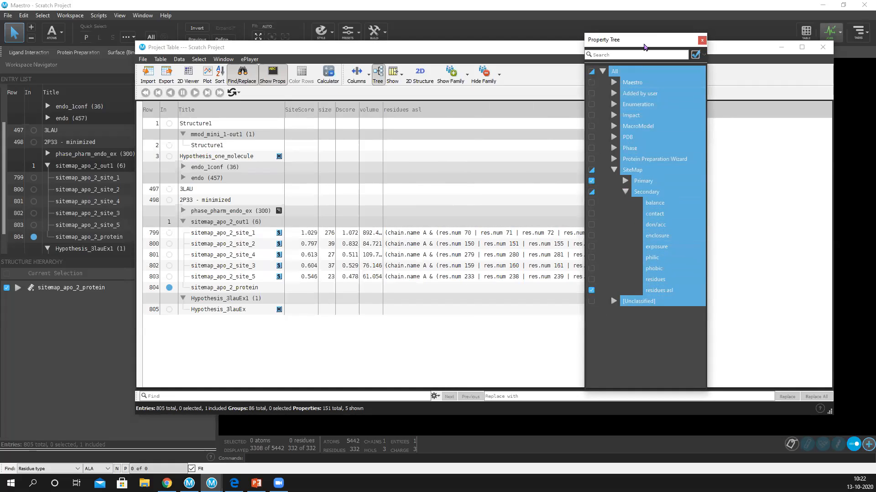
drag(645, 40, 766, 37)
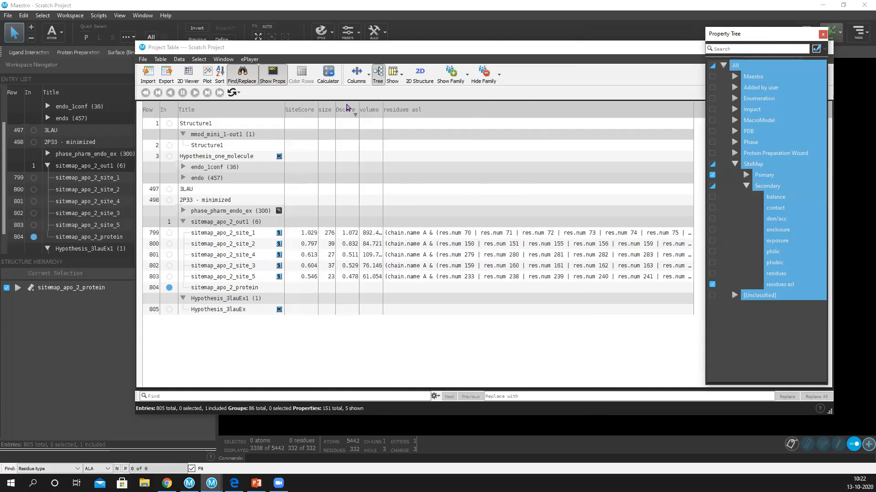
Step: Include sitemap_apo_2_site_1 in the workspace, copy its full residues asl expression, and close the property tree and project table
click(353, 234)
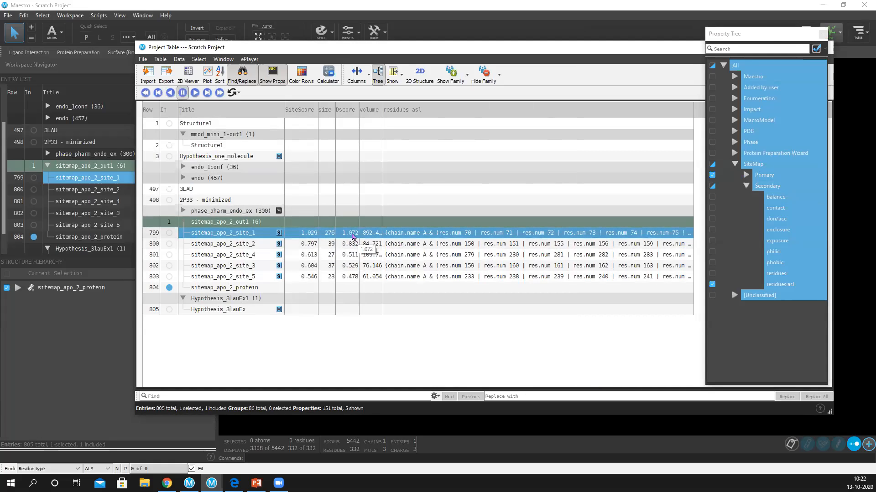
click(169, 233)
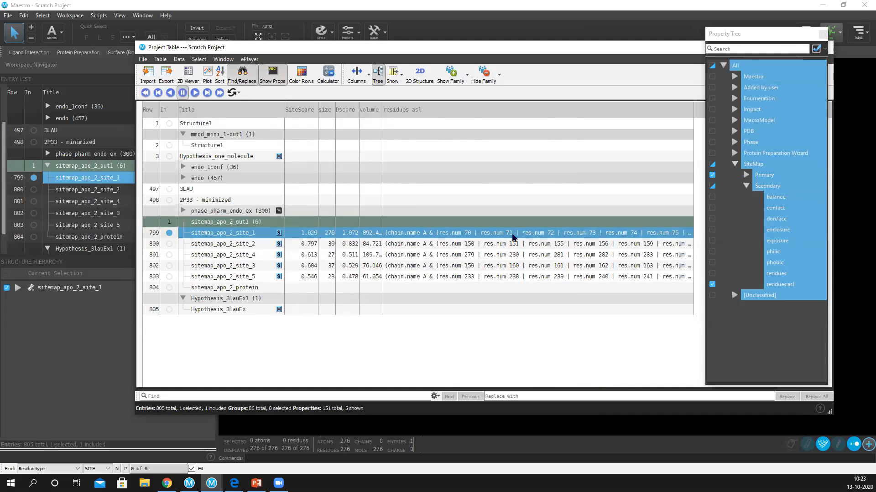
double_click(521, 234)
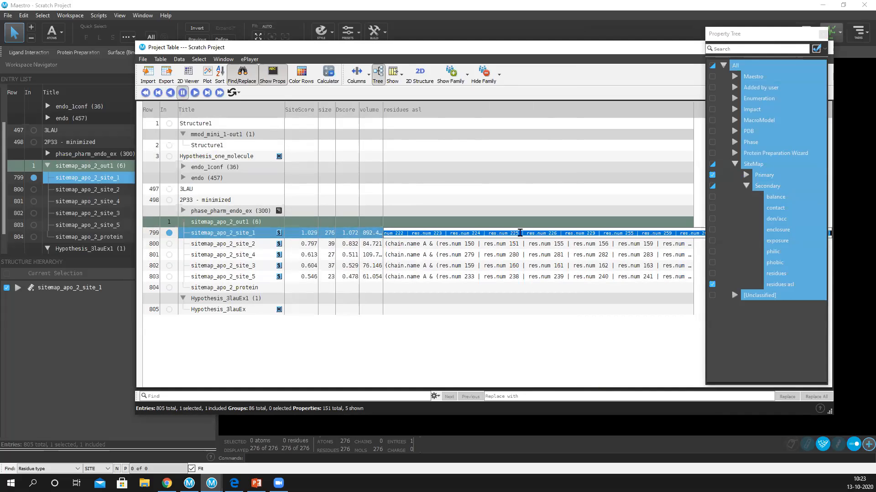
click(549, 232)
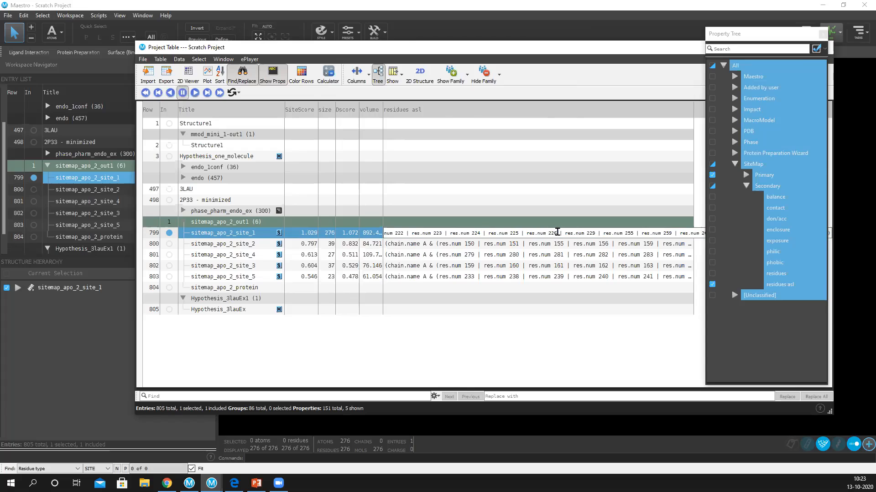
triple_click(556, 232)
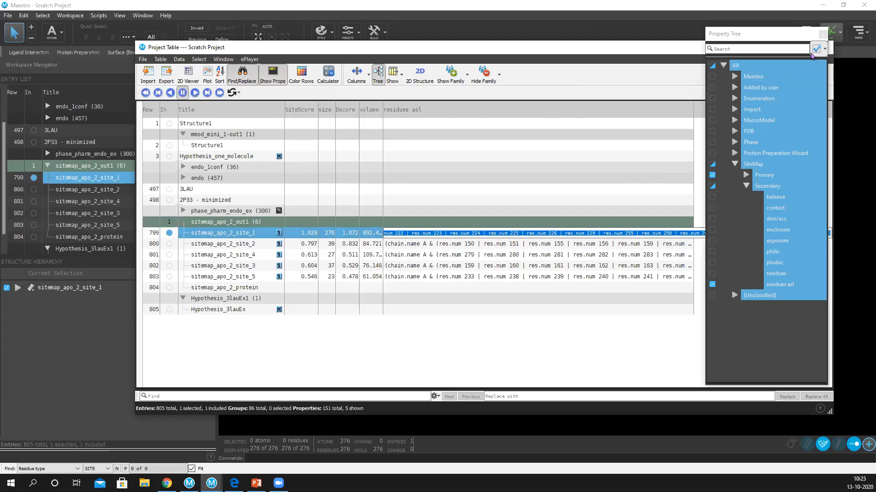
click(822, 34)
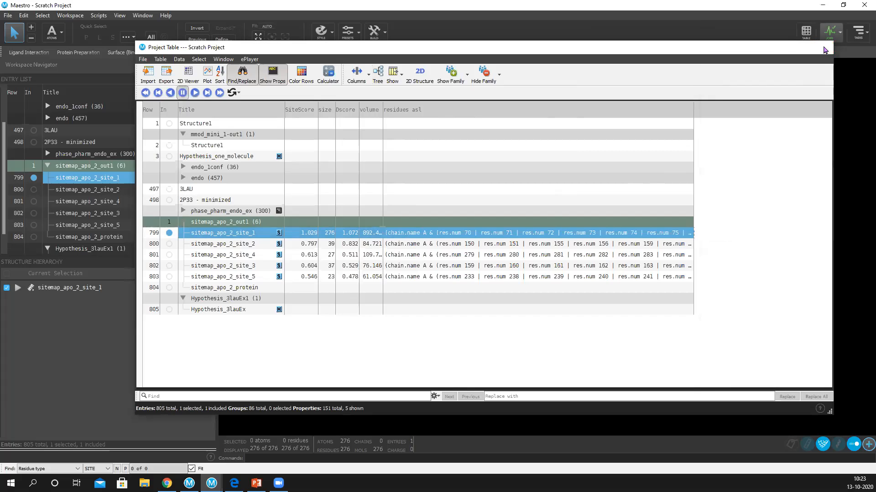
click(825, 47)
Step: Display only sitemap_apo_2_protein and set up a new pharmacophore model based on the receptor cavity in the workspace
click(34, 236)
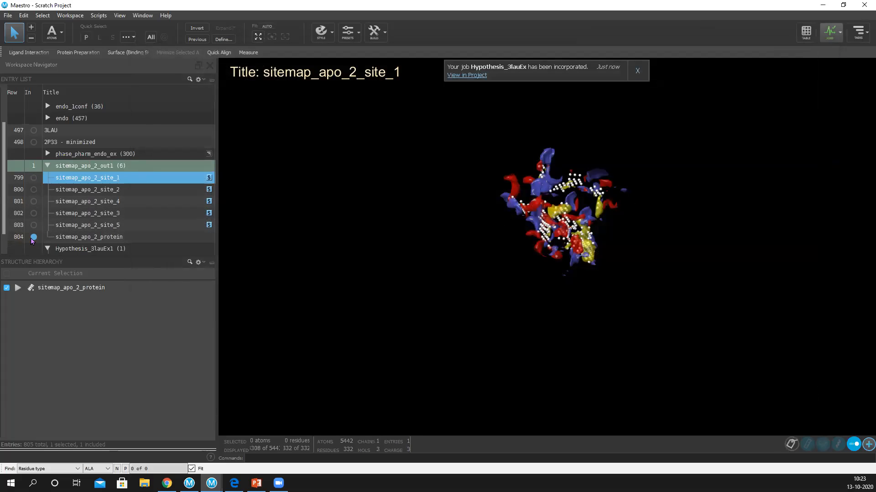
click(859, 34)
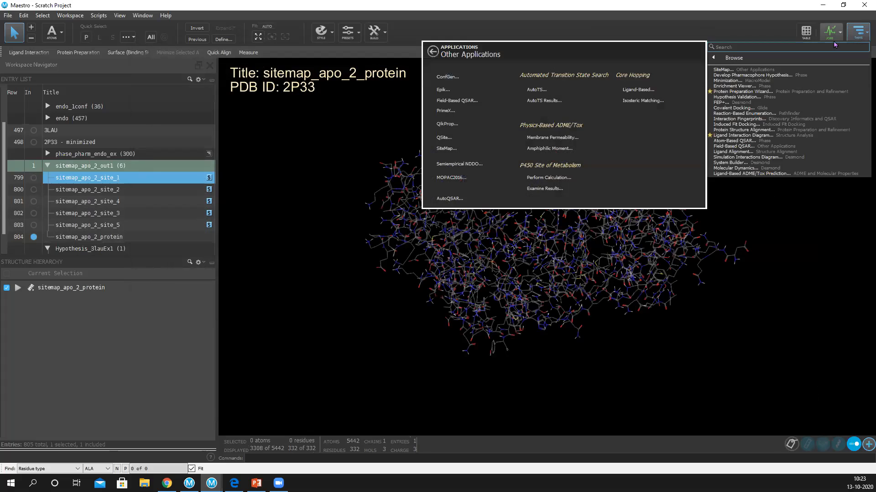
click(728, 58)
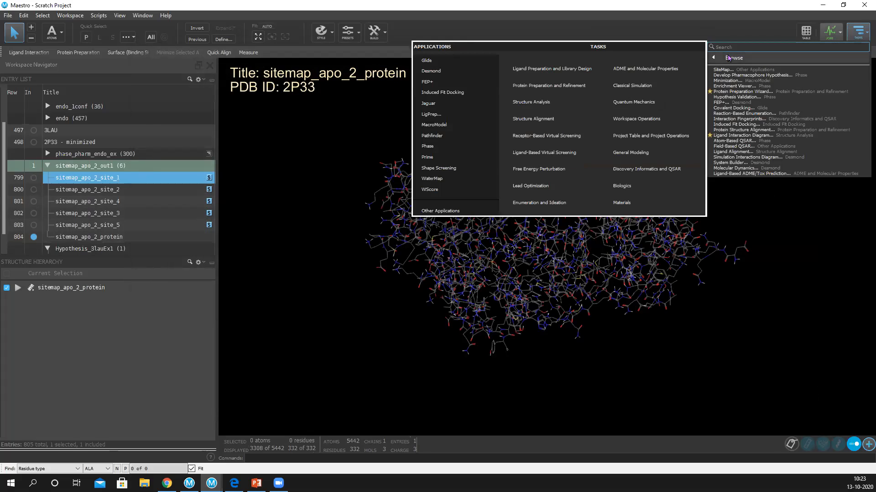
click(739, 75)
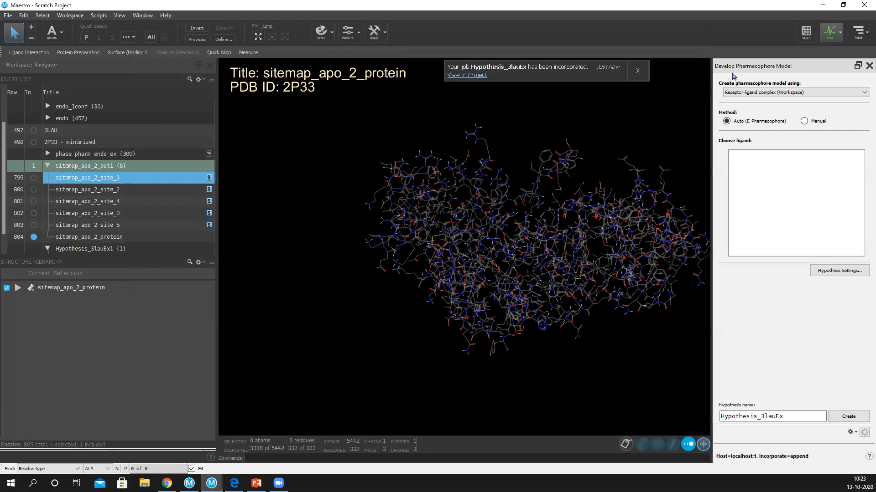
click(801, 92)
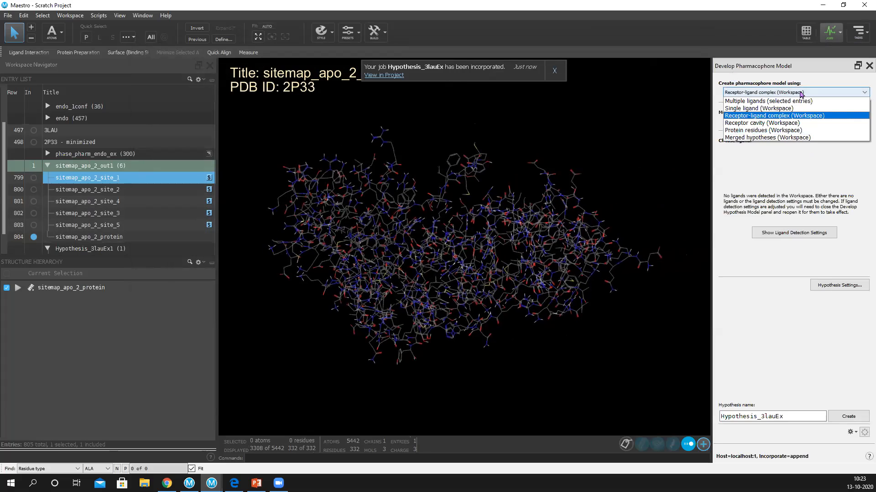
click(766, 123)
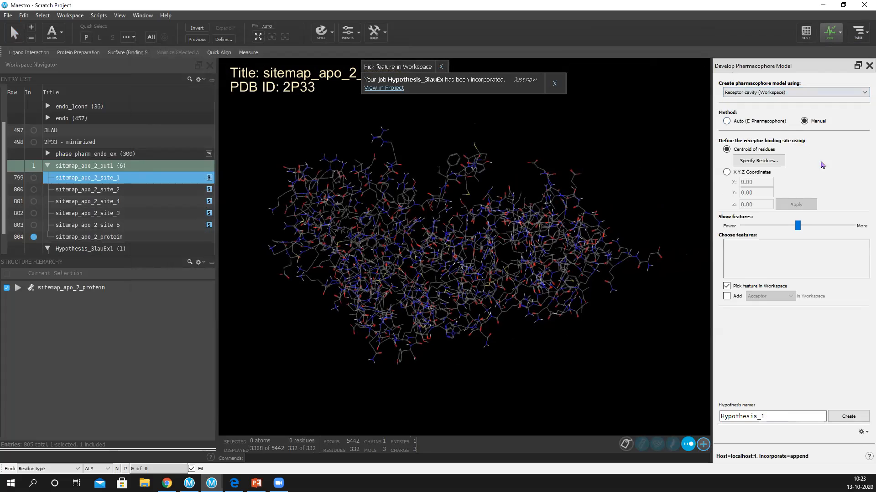
Step: Define the receptor binding site by the centroid of residues, using the ASL expression copied from sitemap_apo_2_site_1
click(774, 161)
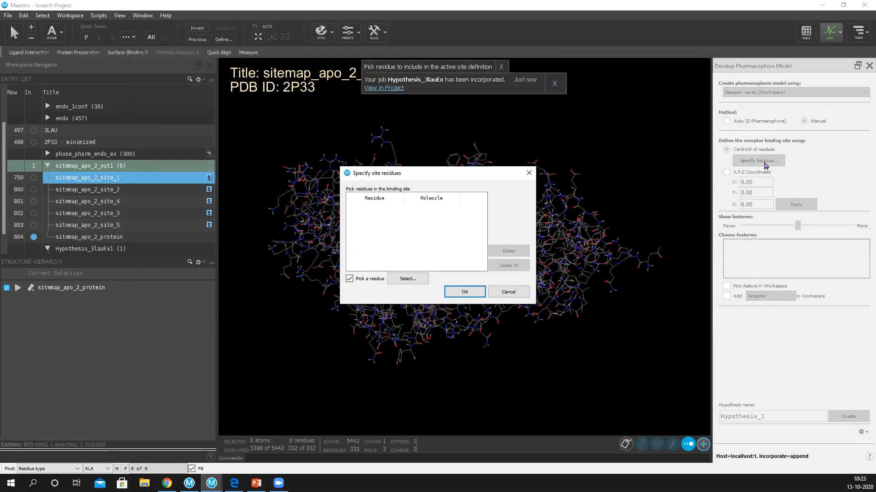
click(409, 279)
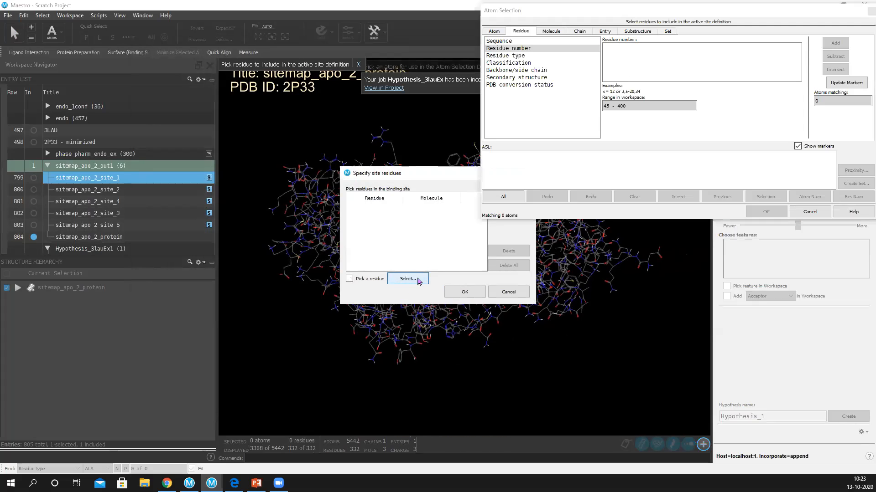
click(538, 163)
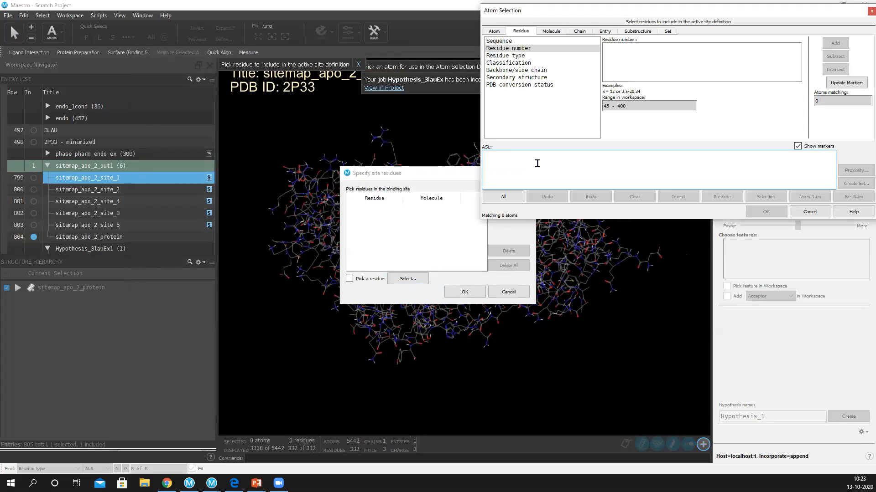
text((chain.name A & (res.num 70 | res.num 71 | res.num 72 | res.num 73 | res.num 74 | res.num 75 | res.num 76 | res.num 78 | res.num 91 | res.num 93 | res.num 96 | res.num 98 | res.num 100 | res.num 102 | res.num 103 | res.num 104 | res.num 106 | res.num 107 | res.num 110 | res.num 111 | res.num 124 | res.num 146 | res.num 147 | res.num 148 | res.num 149 | res.num 150 | res.num 151 | res.num 152 | res.num 154 | res.num 155 | res.num 157 | res.num 189 | res.num 191 | res.num 192 | res.num 193 | res.num 194 | res.num 196 | res.num 206 | res.num 207 | res.num 208 | res.num 209 | res.num 210 | res.num 211 | res.num 218 | res.num 219 | res.num 221 | res.num 222 | res.num 223 | res.num 224 | res.num 225 | res.num 226 | res.num 229 | res.num 255 | res.num 259 | res.num 260 | res.num 261 | res.num 384 | res.num 390)))
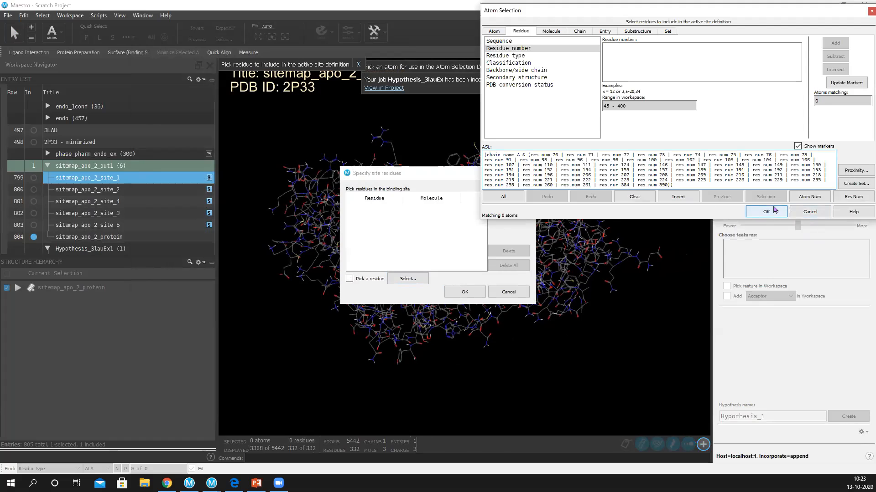
click(766, 213)
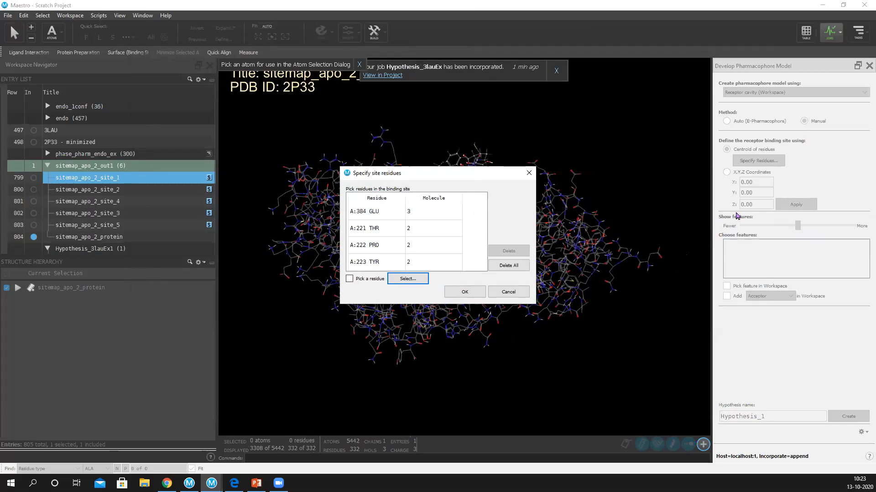
click(465, 291)
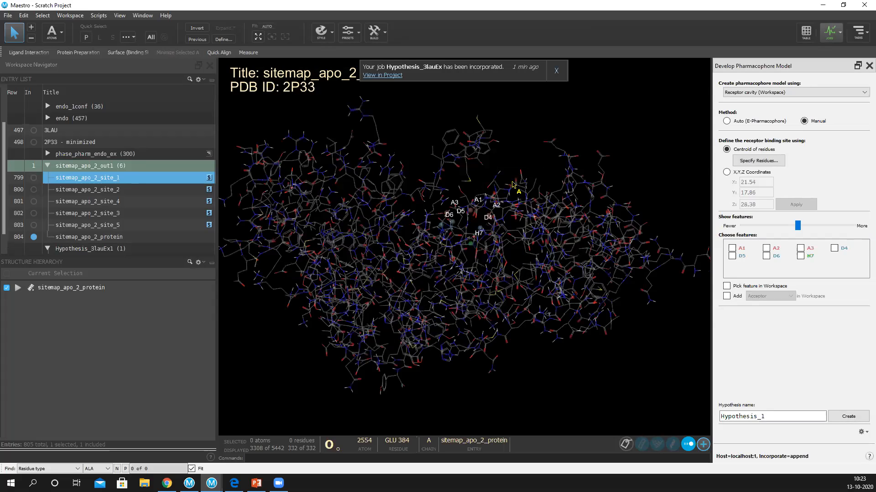
Step: Examine the acceptor, donor and hydrophobic features proposed inside the protein's binding cavity up close
scroll(469, 290, up, 5)
middle_drag(508, 258, 551, 259)
scroll(550, 259, up, 5)
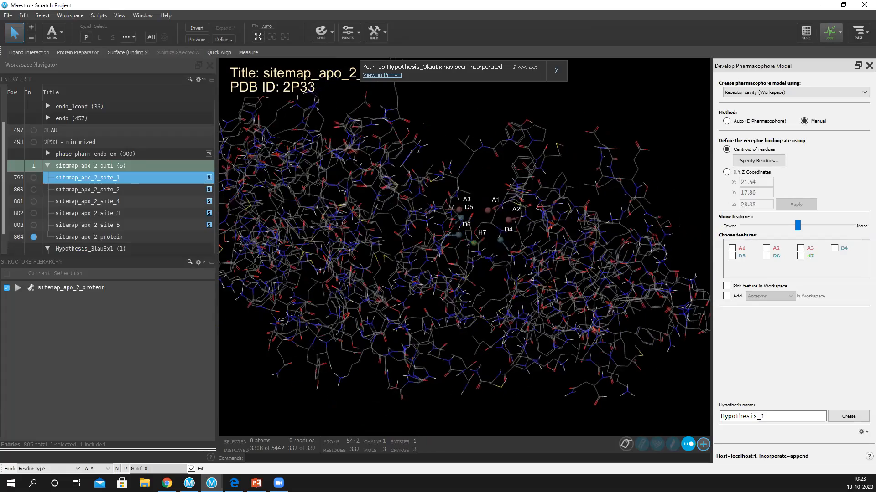
scroll(519, 304, up, 5)
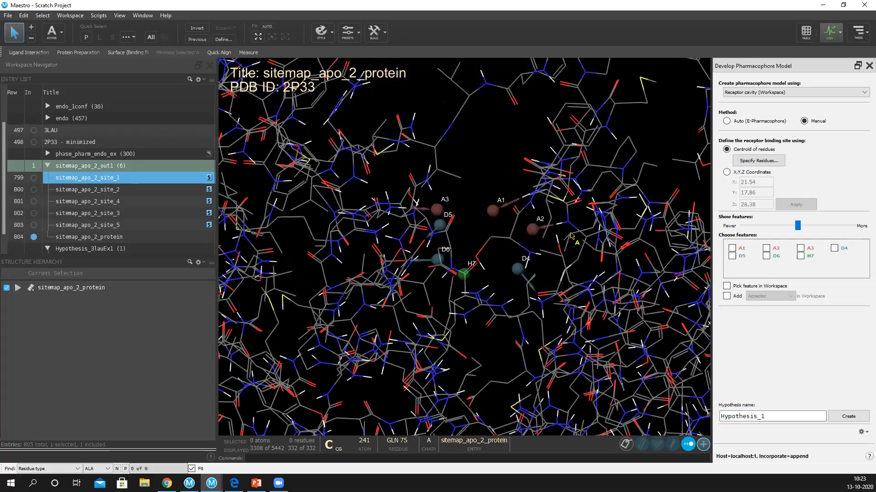
scroll(555, 277, up, 5)
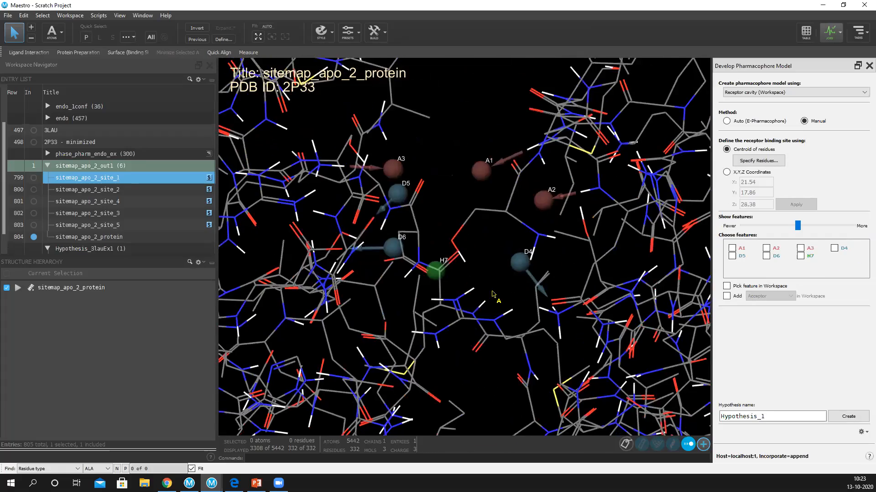
scroll(464, 246, down, 3)
middle_drag(464, 247, 491, 297)
scroll(491, 297, down, 3)
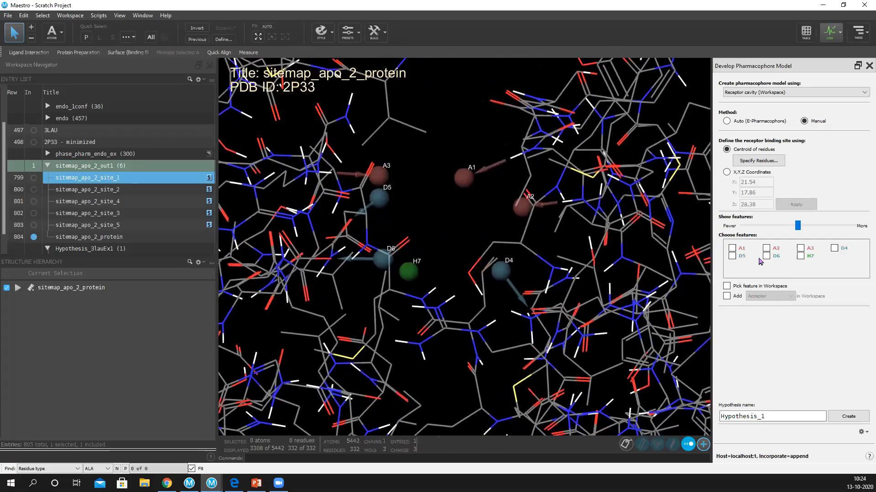
Step: Increase the number of shown cavity features and choose A1, D6, D10 and A4 for the hypothesis
click(732, 249)
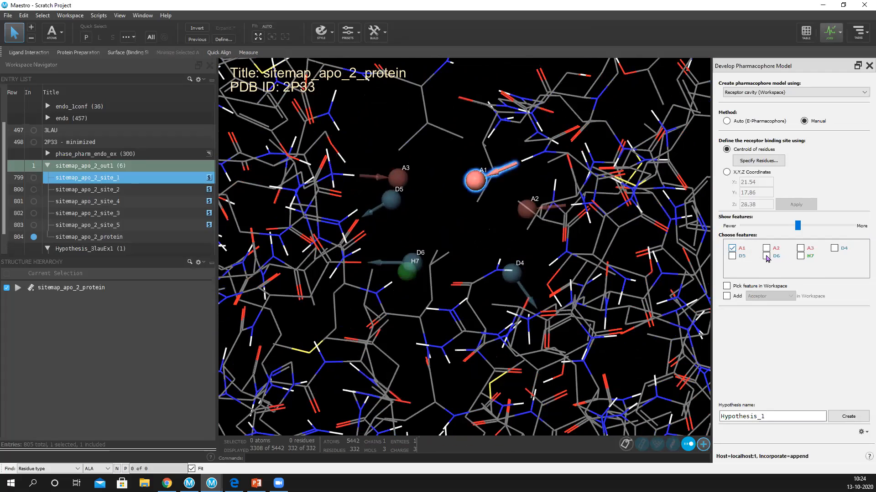
click(810, 229)
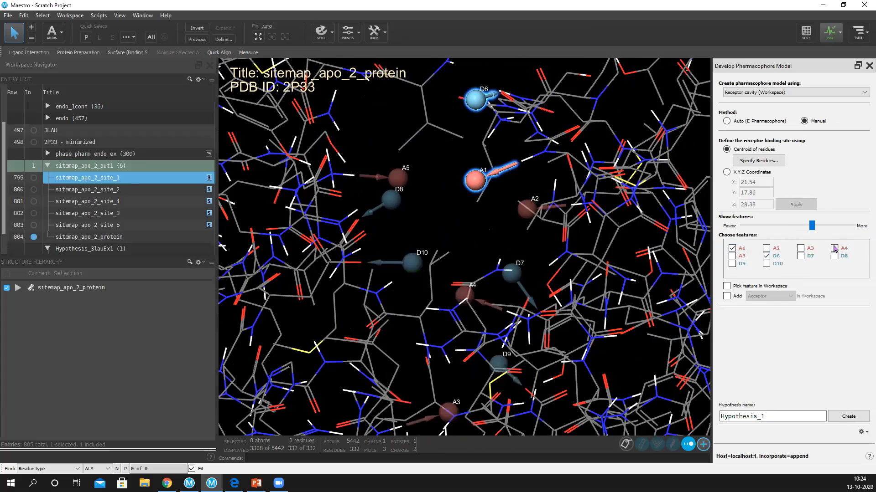
click(767, 264)
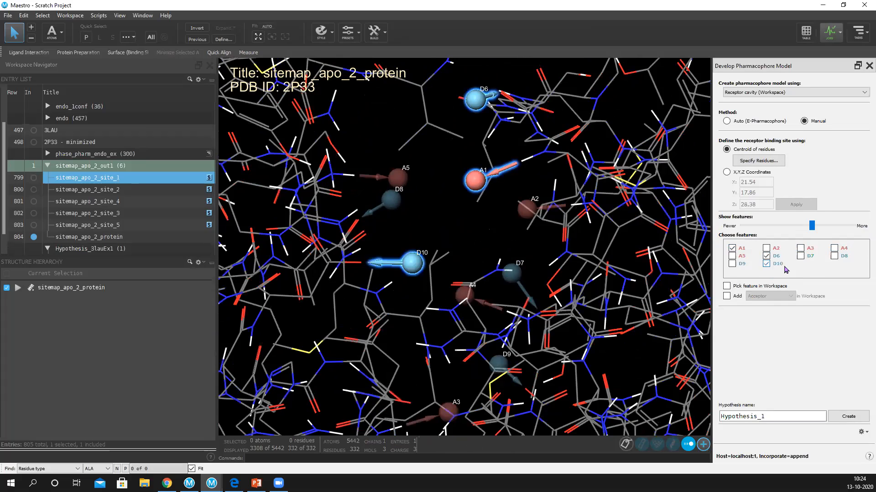
click(834, 248)
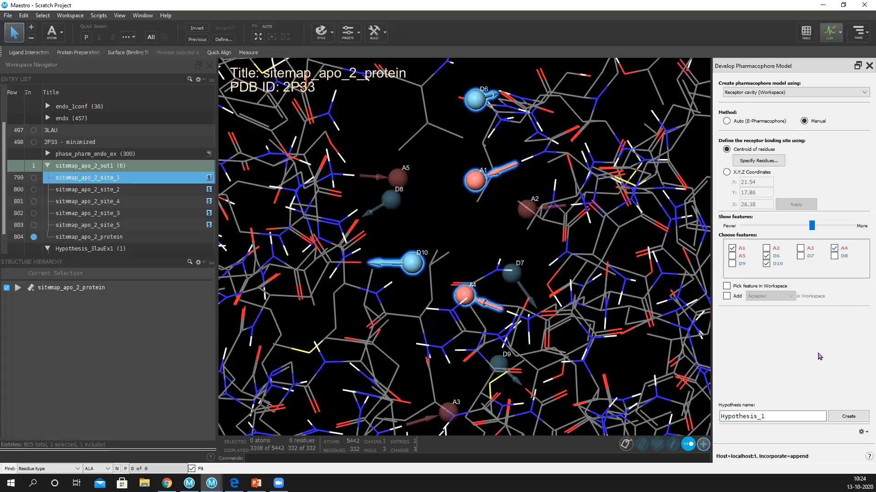
Step: Create the pharmacophore hypothesis under the name Hypothesis_apo and close the model development panel
text(apo)
click(853, 414)
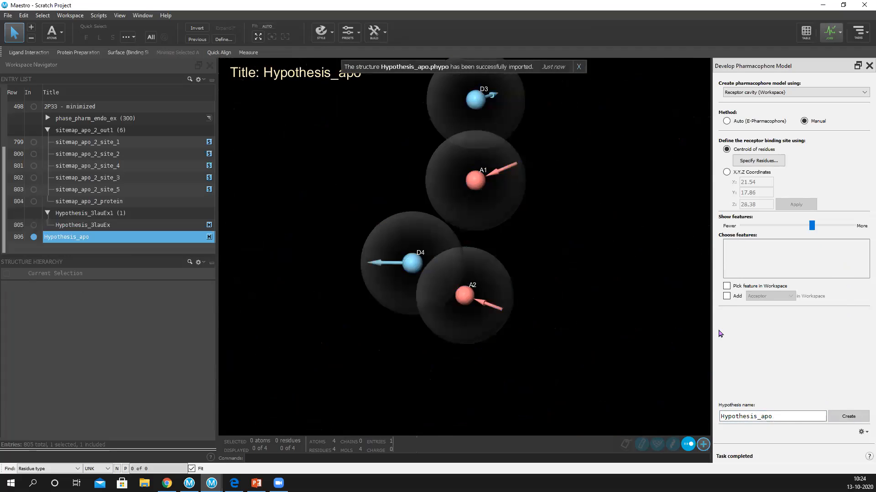
click(865, 66)
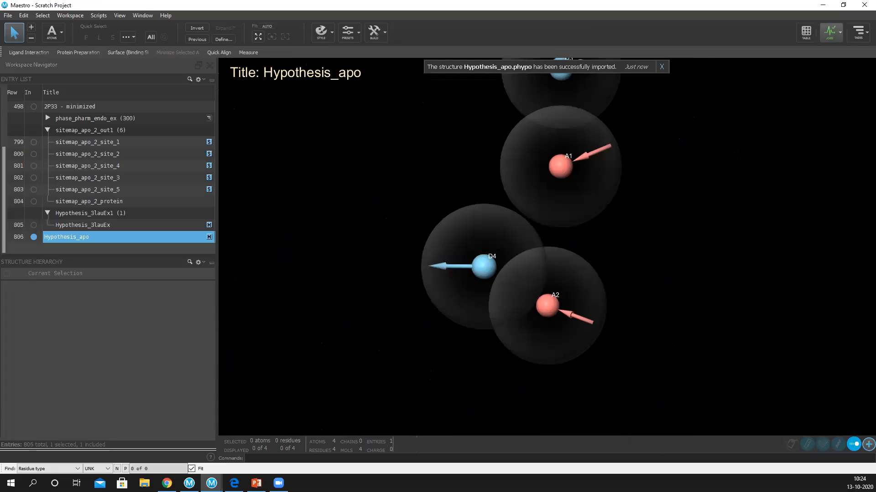
Step: Display only the Structure1 entry of the mmod_mini_1-out1 group in the workspace
scroll(138, 173, up, 3)
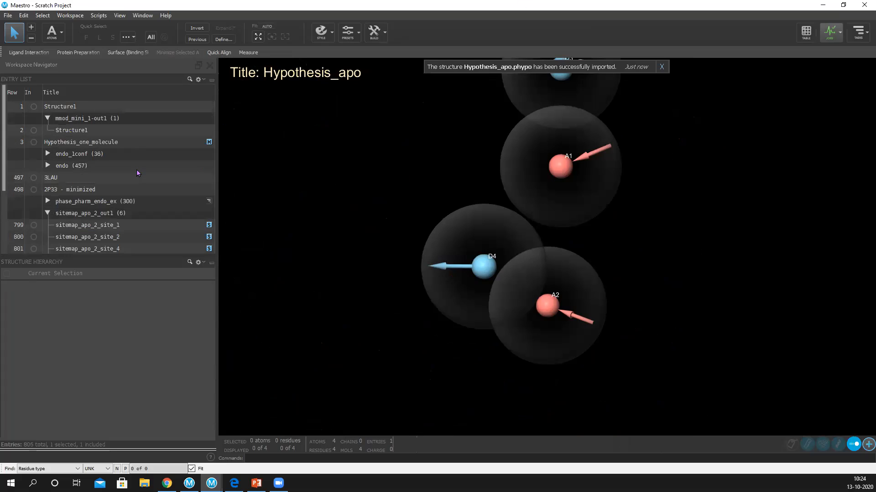
click(34, 131)
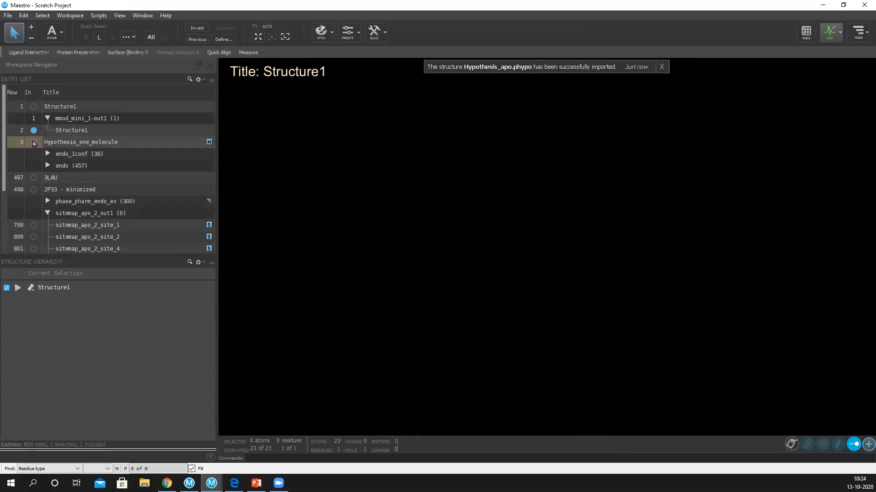
Step: Display only the Hypothesis_one_molecule entry in the workspace and examine its pharmacophore features
click(34, 143)
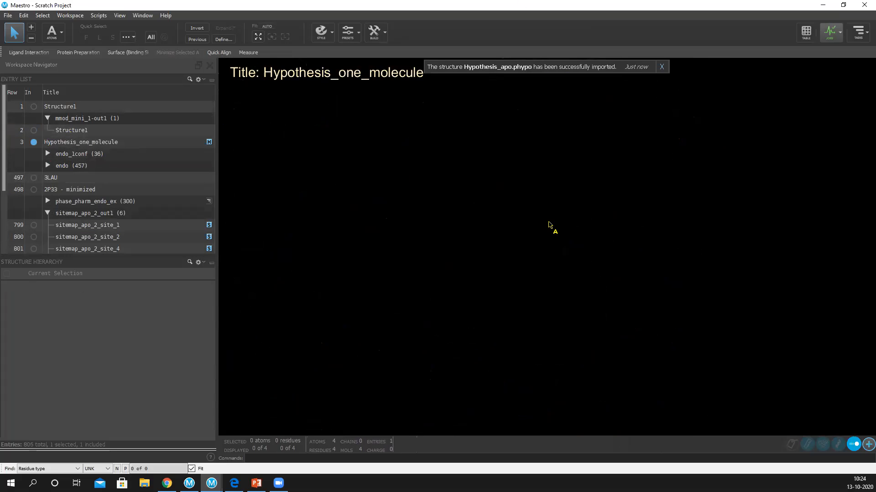
middle_drag(705, 269, 518, 293)
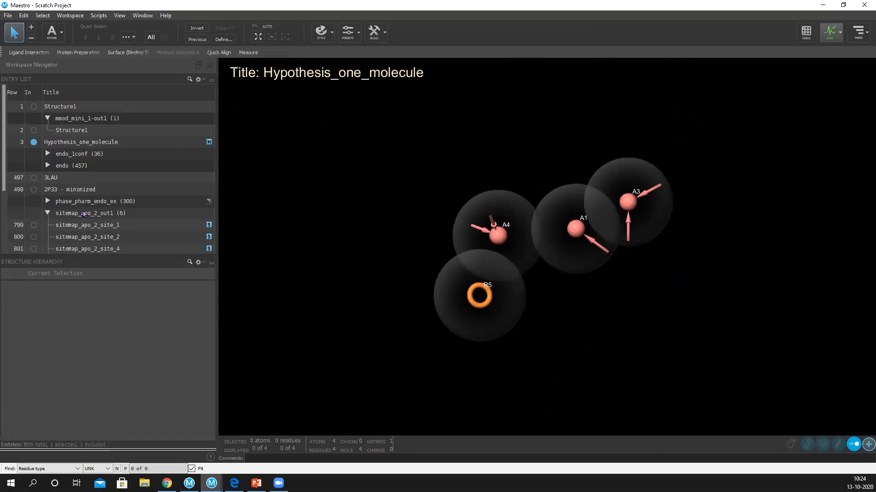
Step: Expand the phase_pharm_endo_ex group, select all its entries and browse the listed hypotheses
click(47, 200)
scroll(73, 201, down, 2)
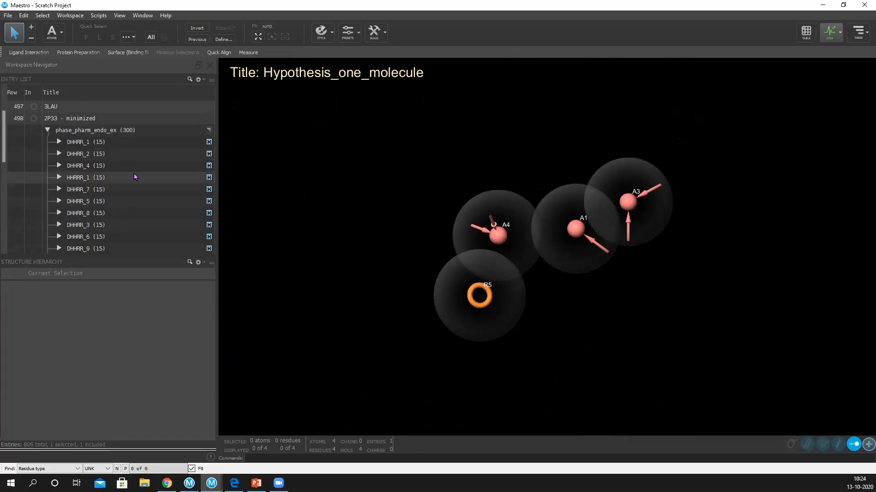
click(132, 131)
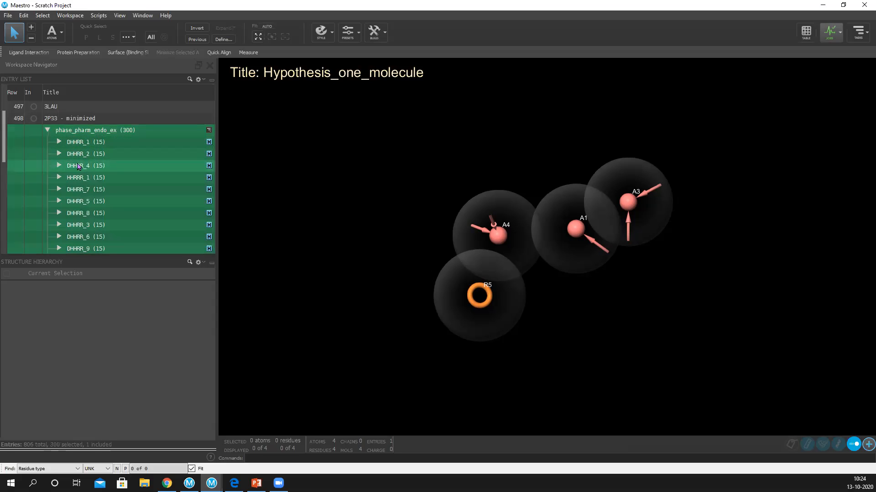
scroll(97, 214, down, 7)
scroll(101, 212, up, 8)
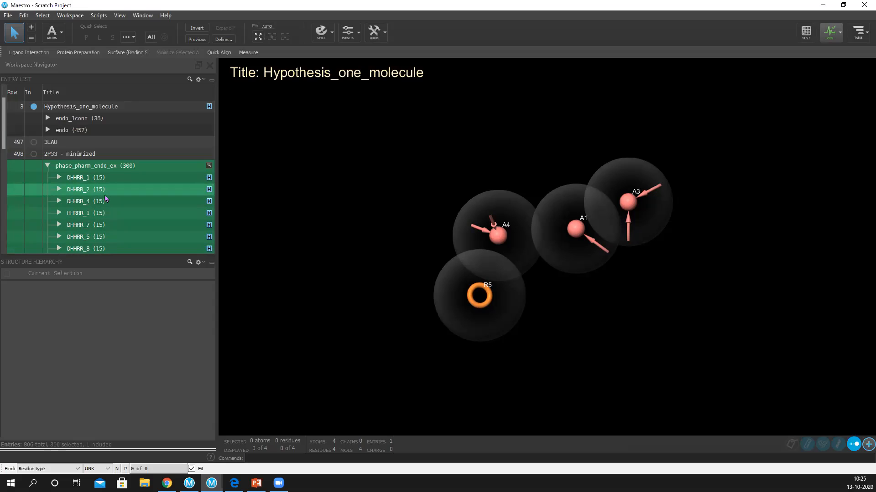
Step: Expand the DHHRR_1 group and display only its DHHRR_1 hypothesis in the workspace
click(59, 177)
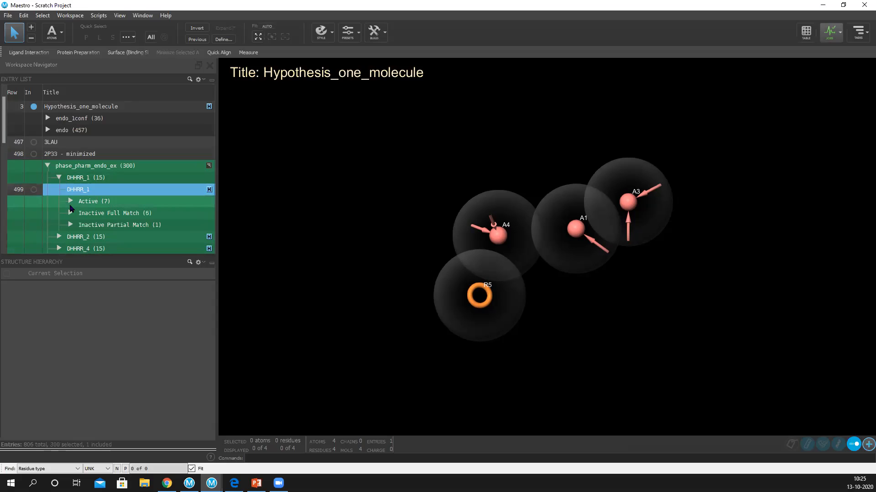
click(34, 189)
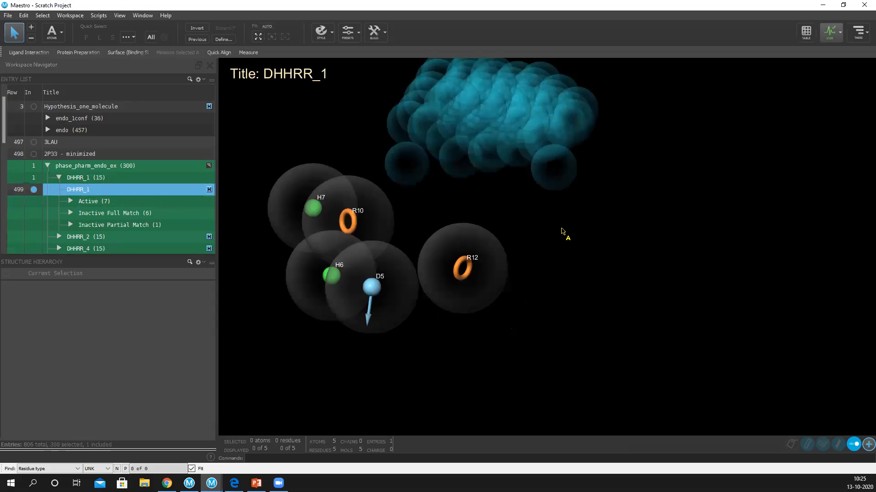
Step: Examine the DHHRR_1 hypothesis features and their excluded volumes from several angles
right_drag(564, 233, 610, 237)
middle_drag(609, 237, 656, 326)
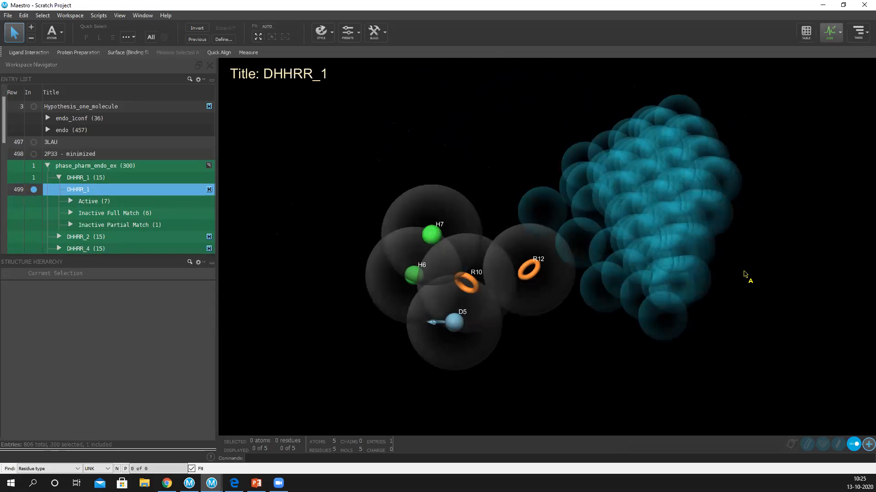
right_drag(747, 277, 701, 256)
middle_drag(702, 256, 738, 269)
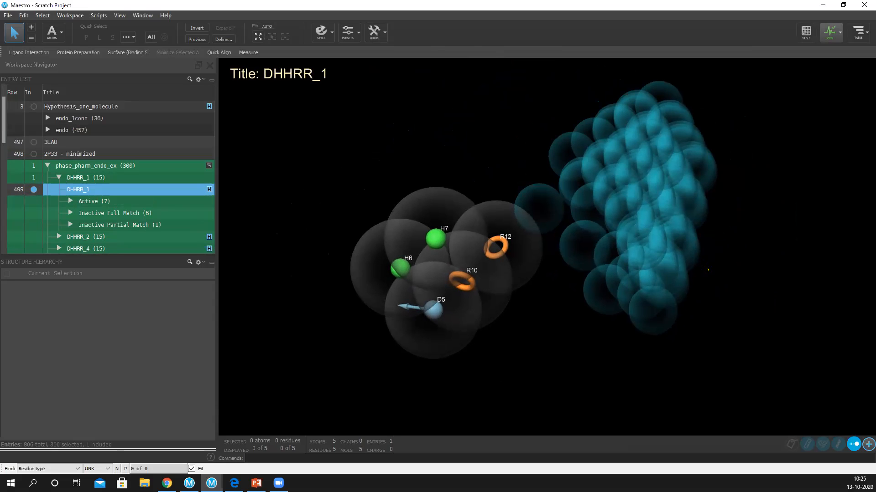
scroll(734, 270, up, 4)
right_drag(537, 321, 633, 268)
middle_drag(633, 268, 636, 223)
scroll(629, 245, down, 3)
middle_drag(598, 258, 564, 242)
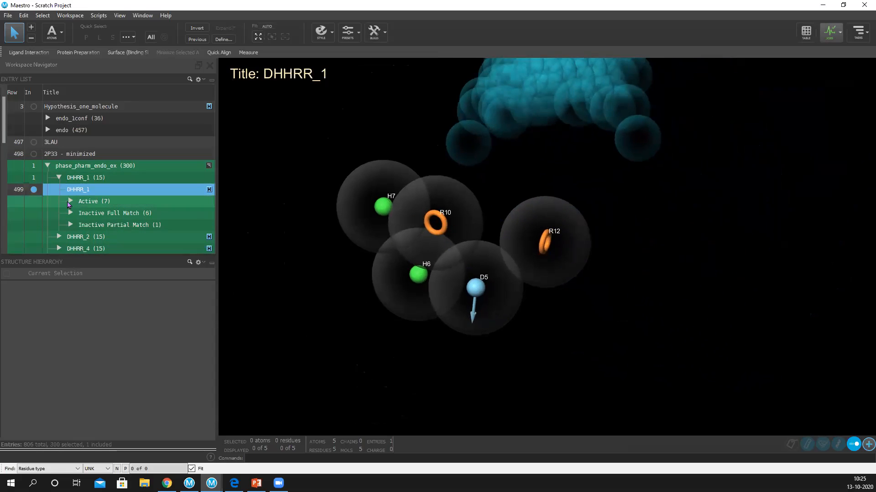
Step: Expand the Active group under DHHRR_1 and add endo-5, endo-6, endo-7, endo-8, endo-9, endo-16 and endo-17 to the workspace alongside the hypothesis
click(70, 201)
scroll(98, 200, down, 3)
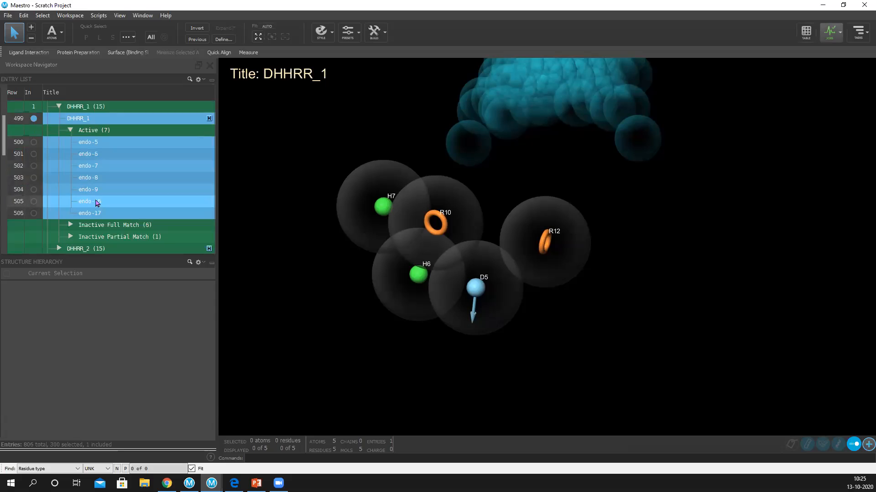
scroll(96, 203, up, 1)
scroll(69, 207, up, 2)
scroll(41, 212, down, 2)
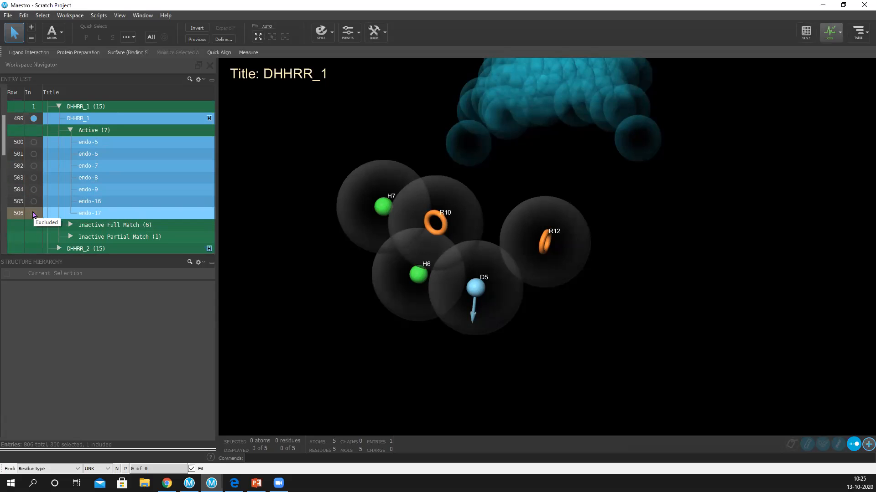
click(34, 142)
click(33, 154)
click(34, 165)
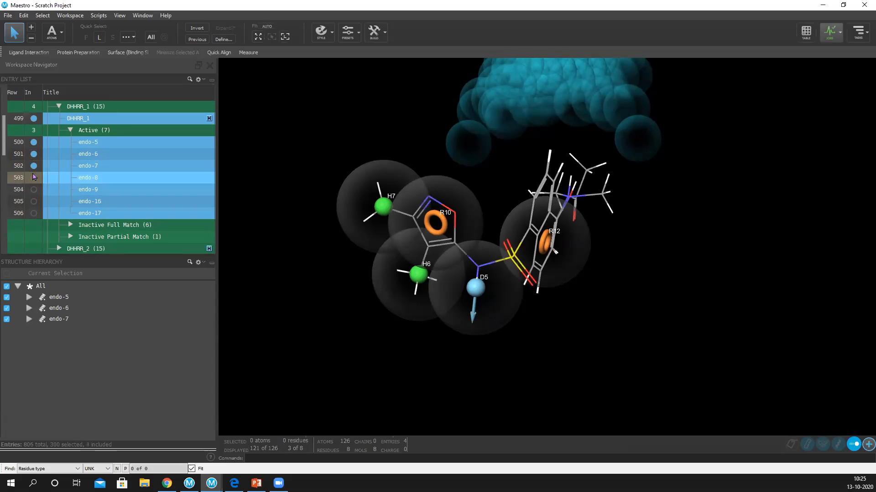
click(34, 177)
click(34, 189)
click(34, 201)
click(33, 212)
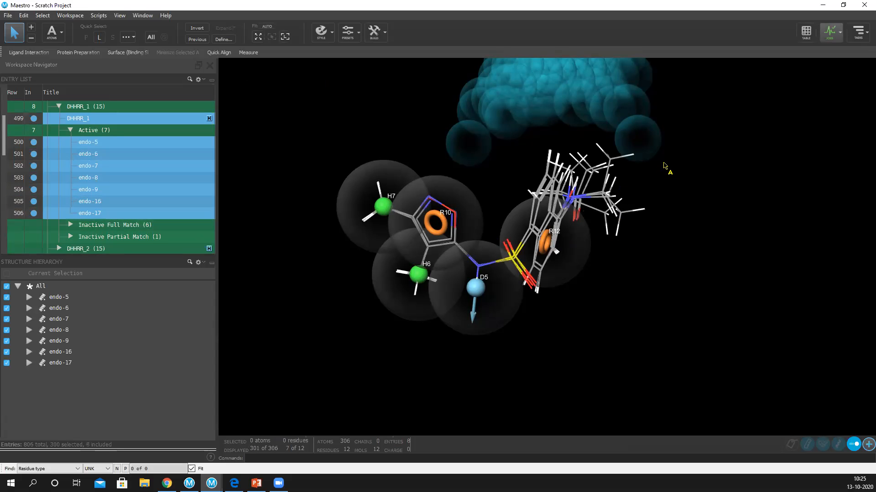
Step: Hide the DHHRR_1 feature tolerances and examine how the active ligands align with the hypothesis features
middle_drag(660, 165, 663, 194)
scroll(663, 219, up, 5)
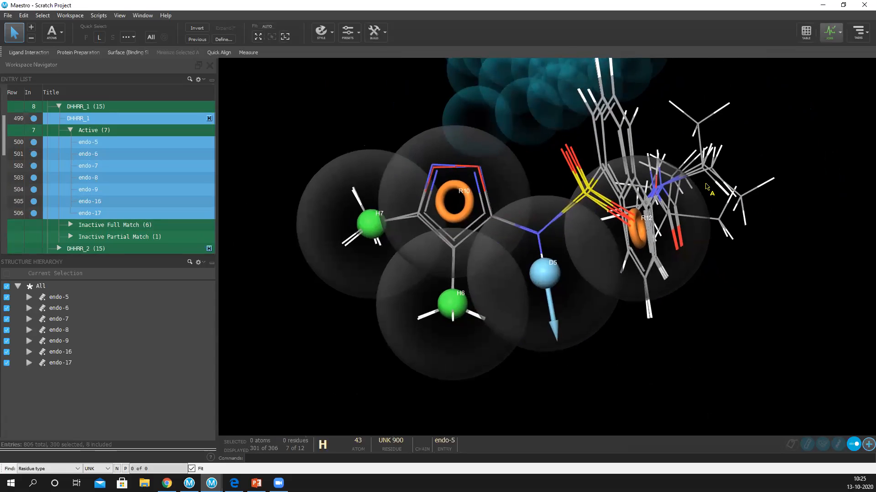
click(209, 119)
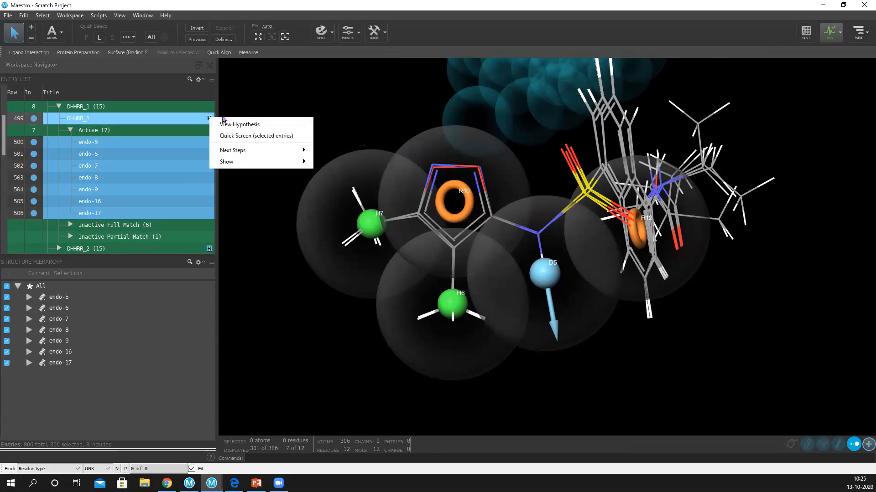
mouse_move(244, 162)
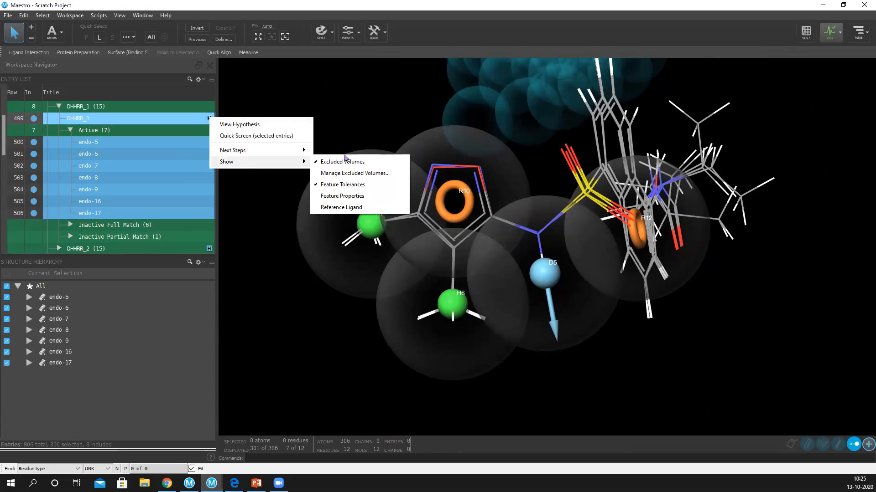
click(353, 185)
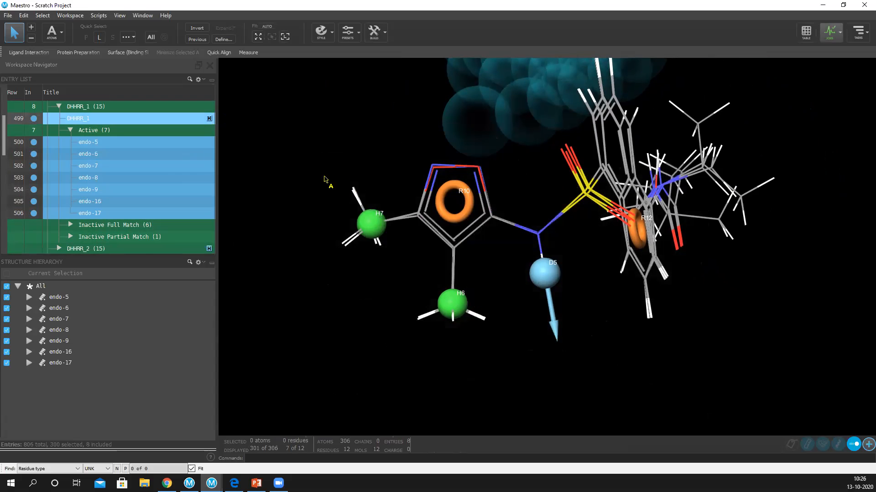
middle_drag(324, 180, 458, 175)
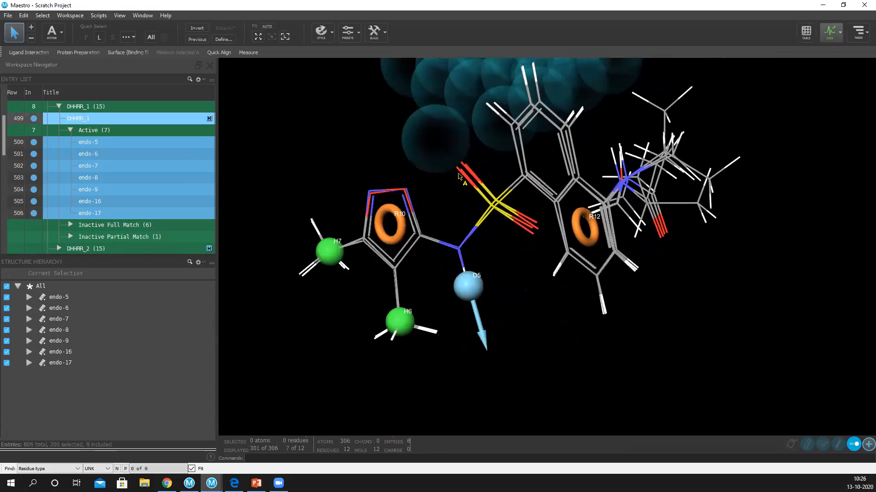
middle_drag(652, 213, 678, 248)
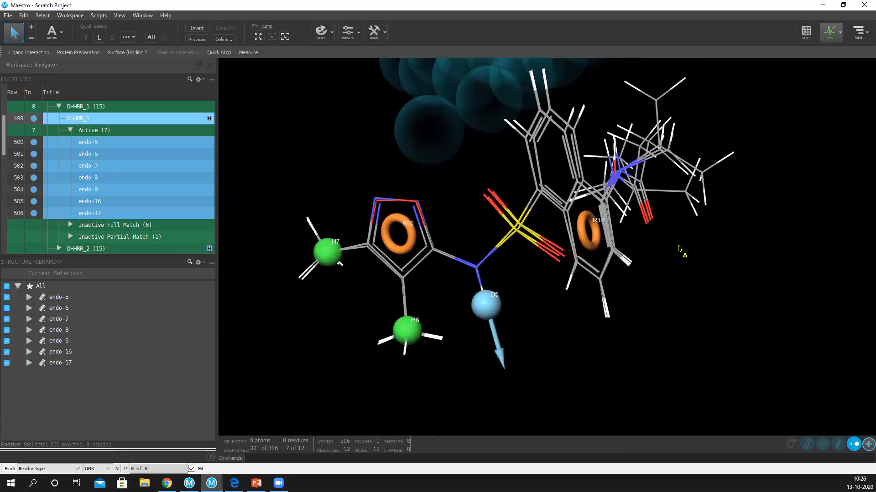
right_drag(678, 246, 676, 252)
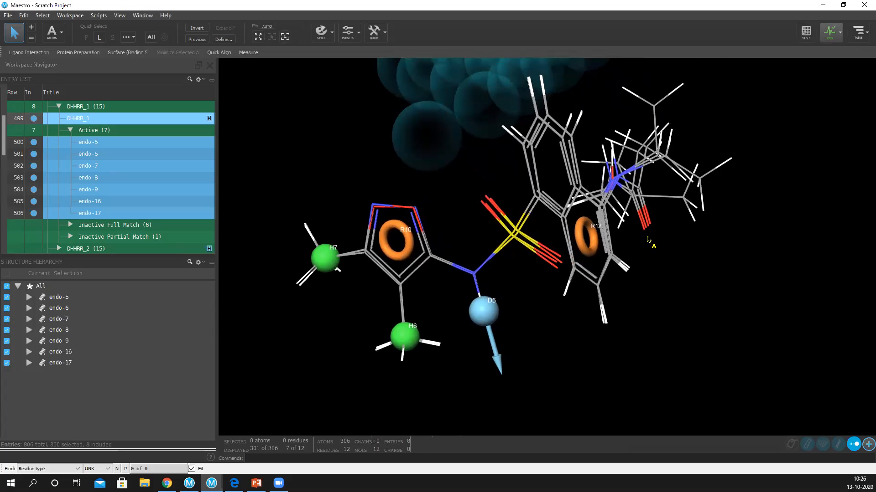
Step: Display only the DHHRR_1 hypothesis in the workspace and expand its Inactive Full Match and Inactive Partial Match groups
click(34, 120)
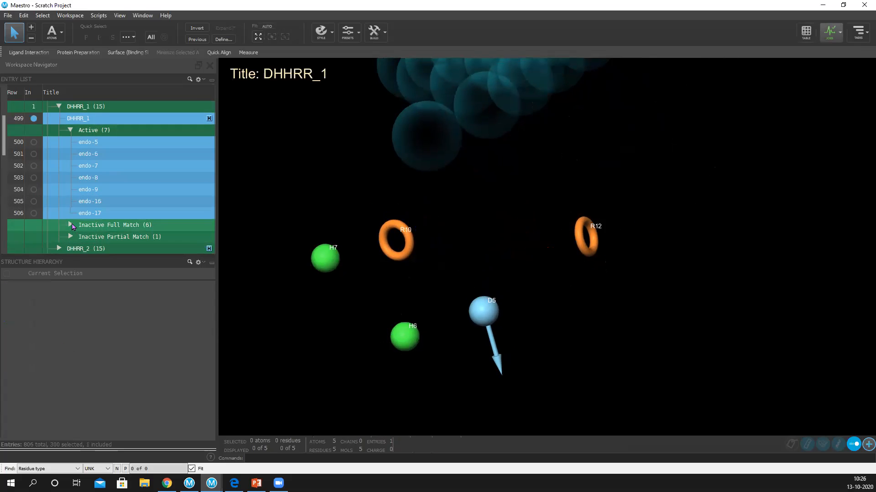
click(71, 224)
scroll(132, 184, down, 3)
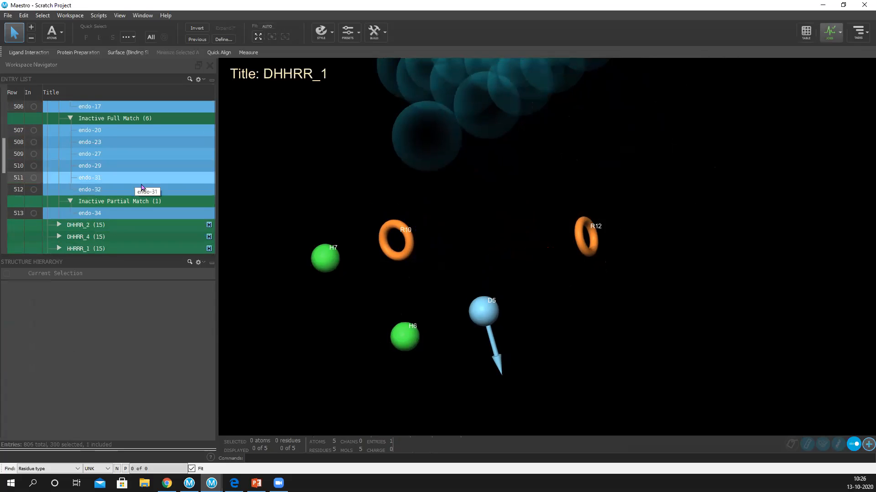
scroll(134, 177, up, 1)
Step: Add the inactive ligands endo-20, endo-23, endo-27, endo-29, endo-31, endo-32 and endo-34 to the workspace alongside the DHHRR_1 hypothesis
ctrl+click(34, 167)
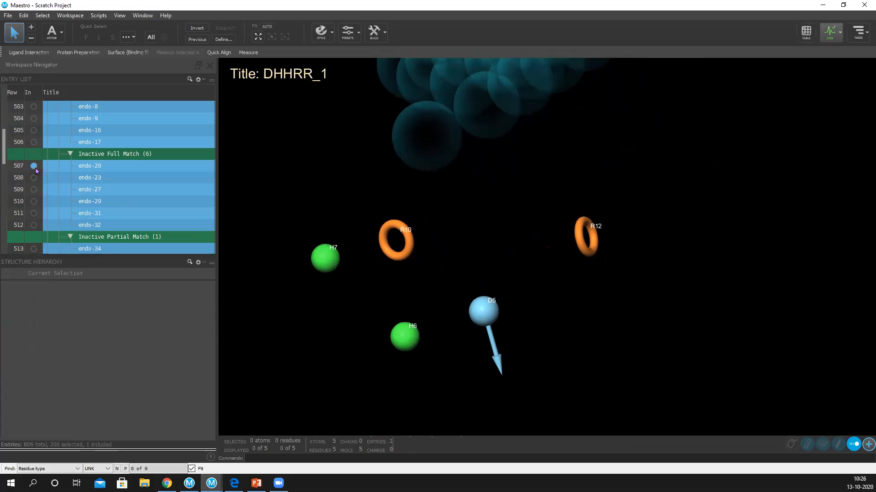
ctrl+click(34, 178)
ctrl+click(33, 190)
ctrl+click(34, 201)
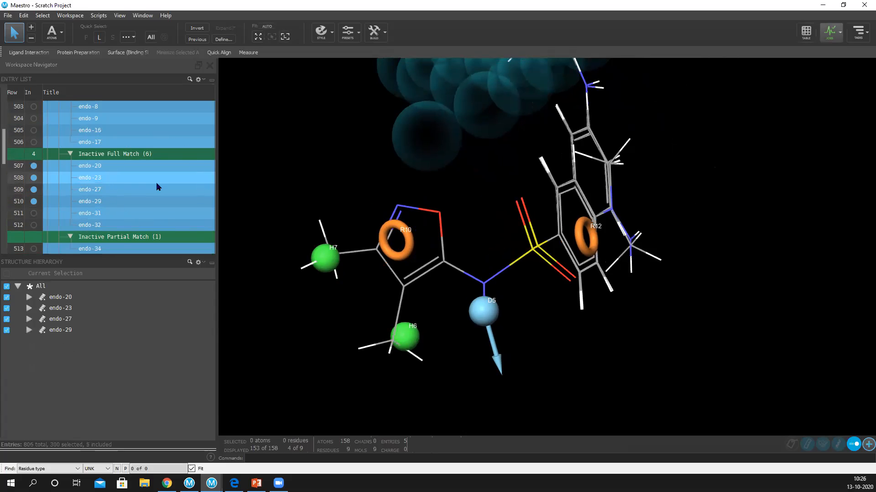
scroll(156, 187, down, 2)
ctrl+click(34, 143)
ctrl+click(34, 154)
ctrl+click(33, 177)
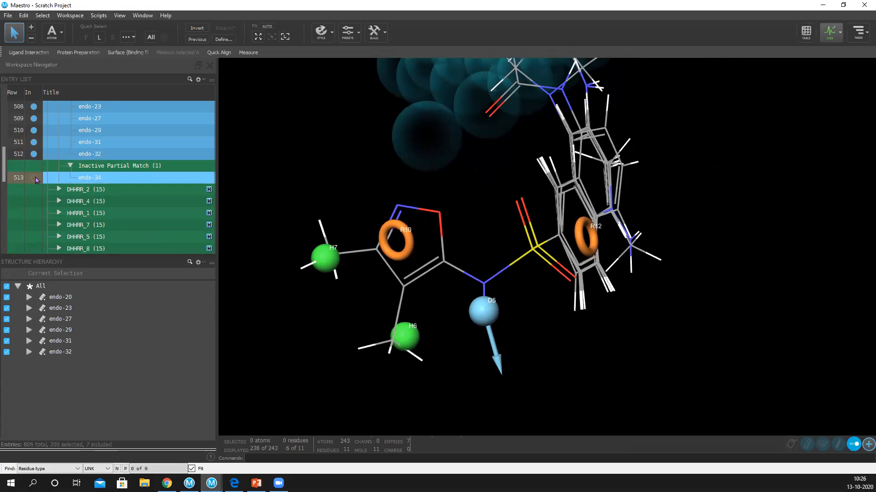
Step: Show the DHHRR_1 feature tolerances and examine how the inactive ligands fit the hypothesis features
scroll(191, 140, up, 5)
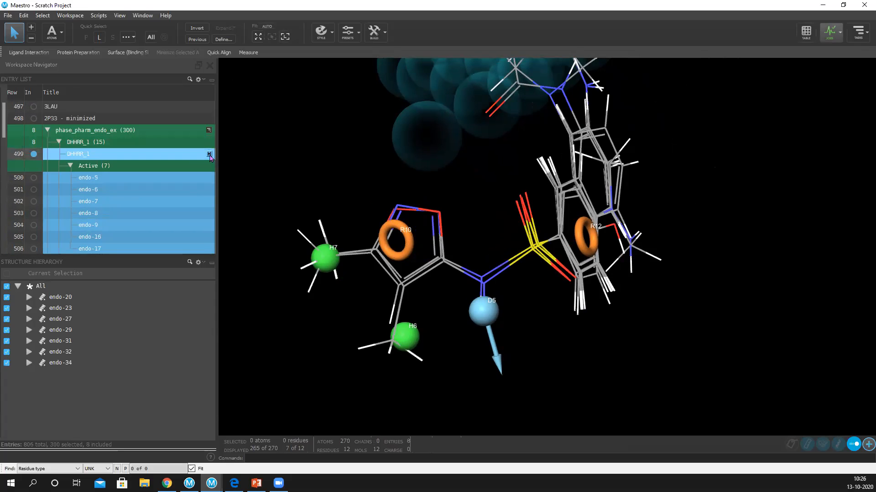
click(210, 154)
mouse_move(265, 202)
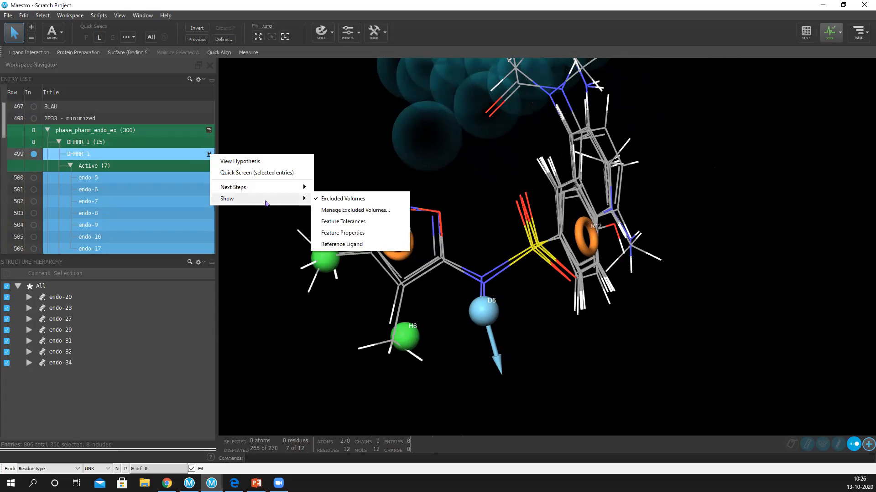
click(365, 222)
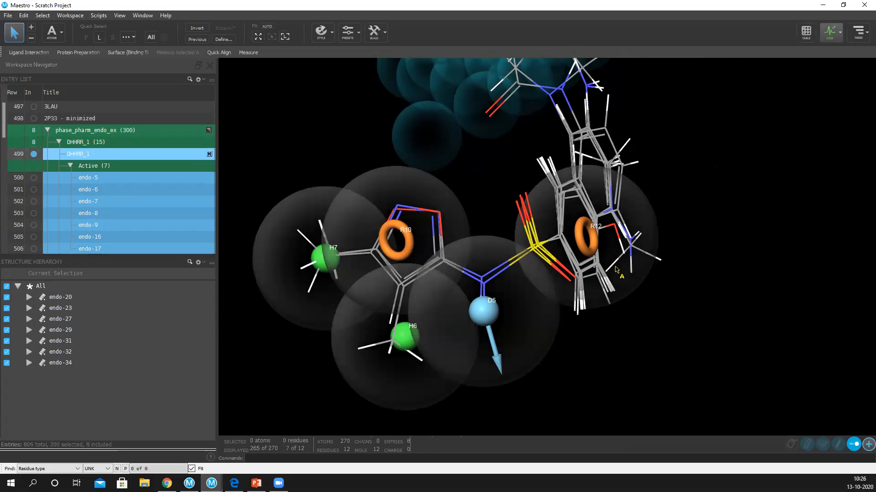
middle_drag(626, 284, 588, 280)
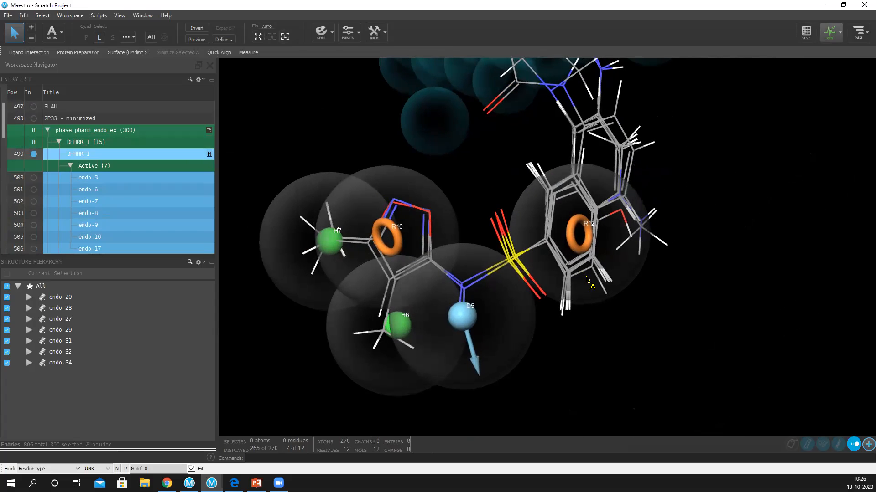
right_drag(588, 279, 579, 283)
right_drag(730, 281, 720, 287)
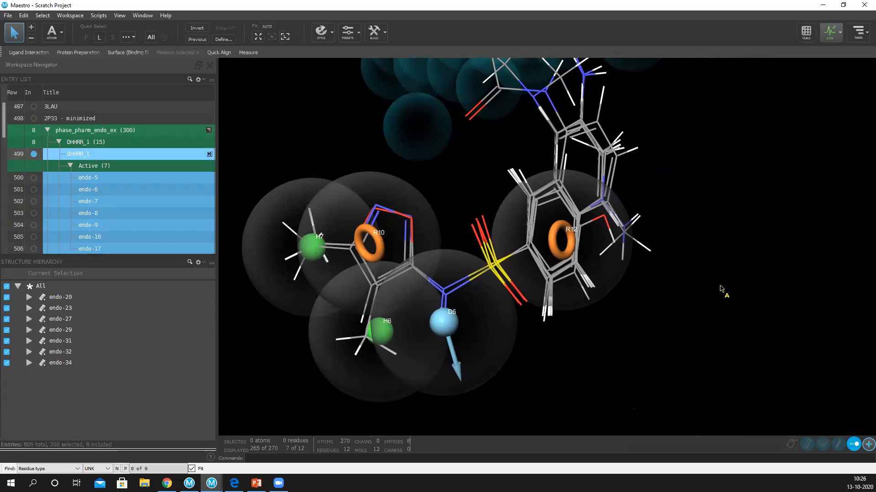
scroll(496, 240, down, 2)
right_drag(643, 273, 700, 285)
middle_drag(700, 286, 701, 309)
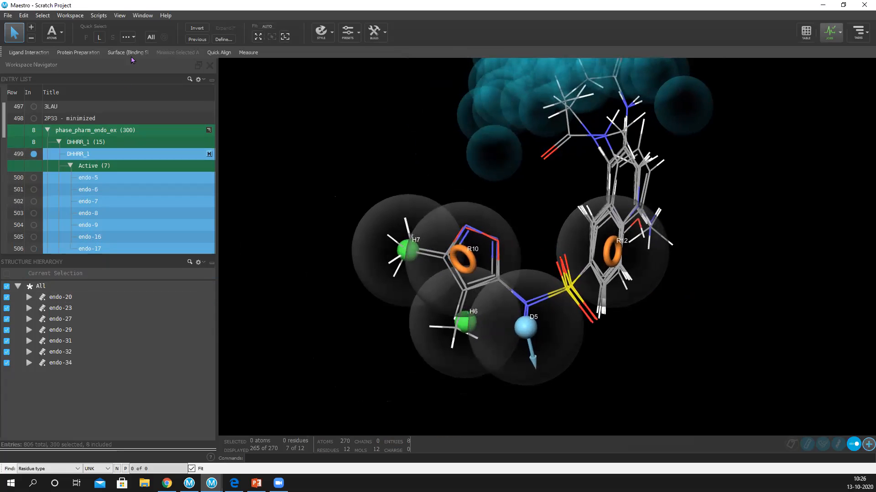
Step: Open the project table and display its property tree
click(153, 18)
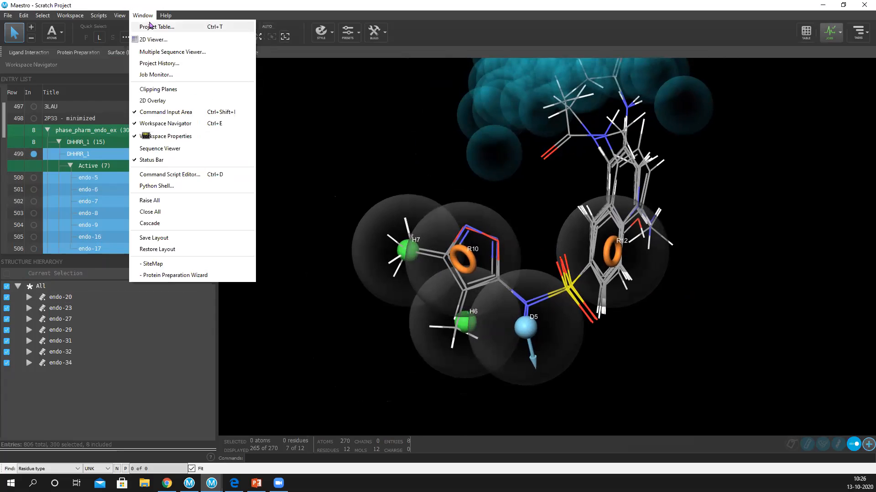
click(152, 29)
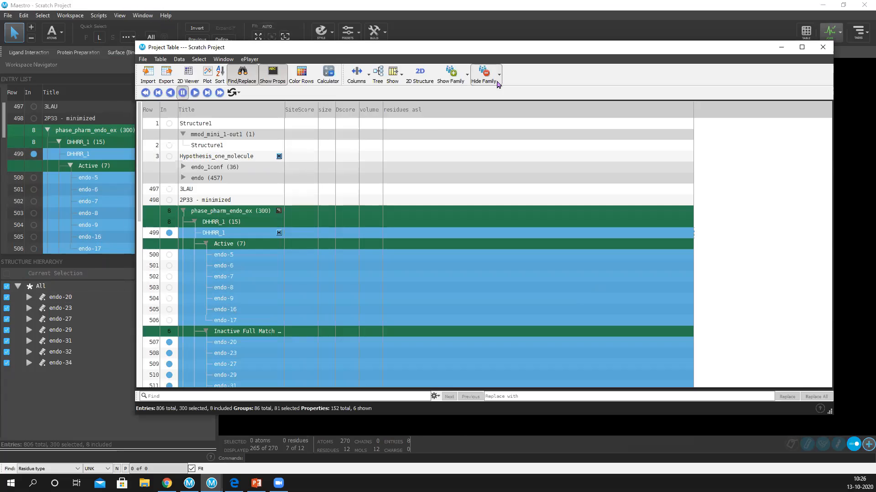
click(378, 74)
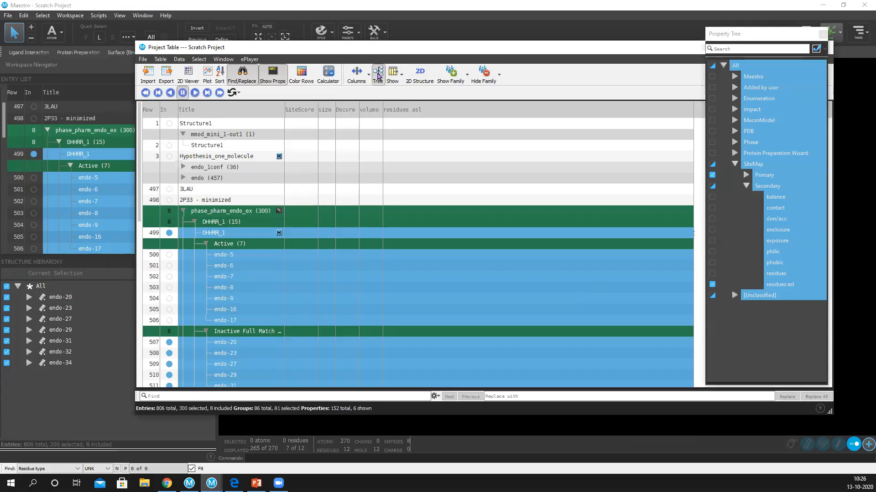
Step: Limit the project table columns to the Phase properties, with every other property hidden
click(713, 66)
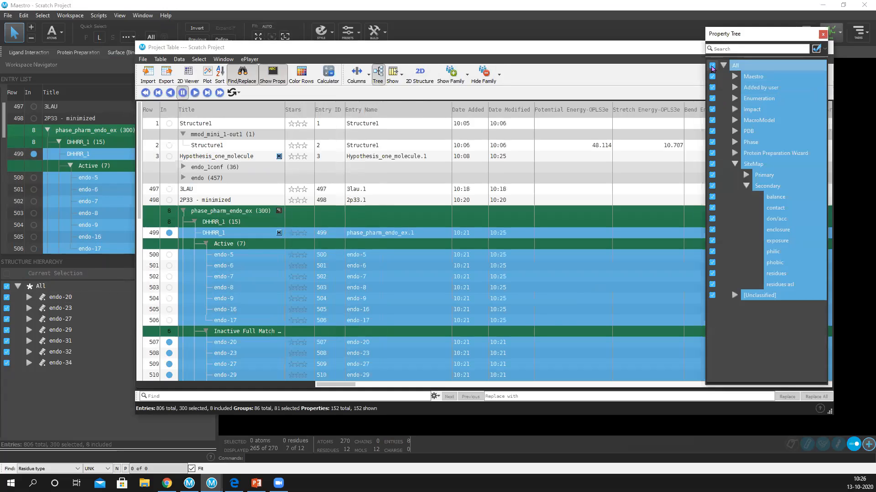
click(713, 66)
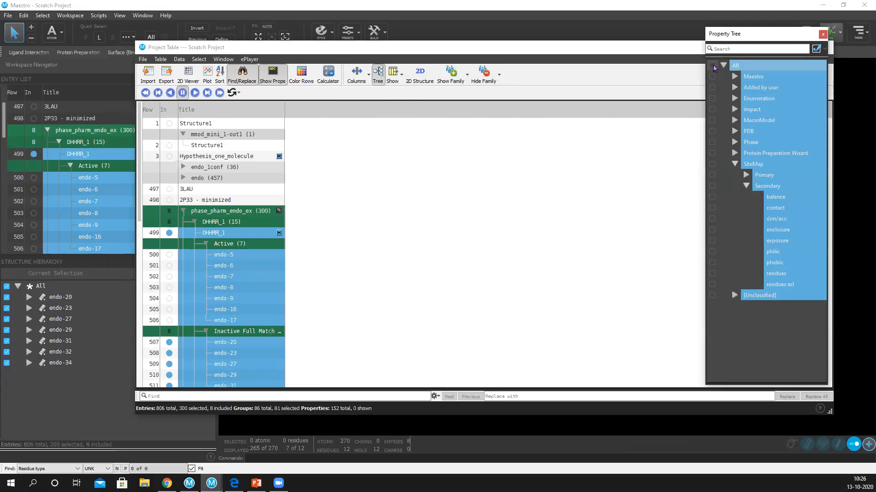
click(712, 142)
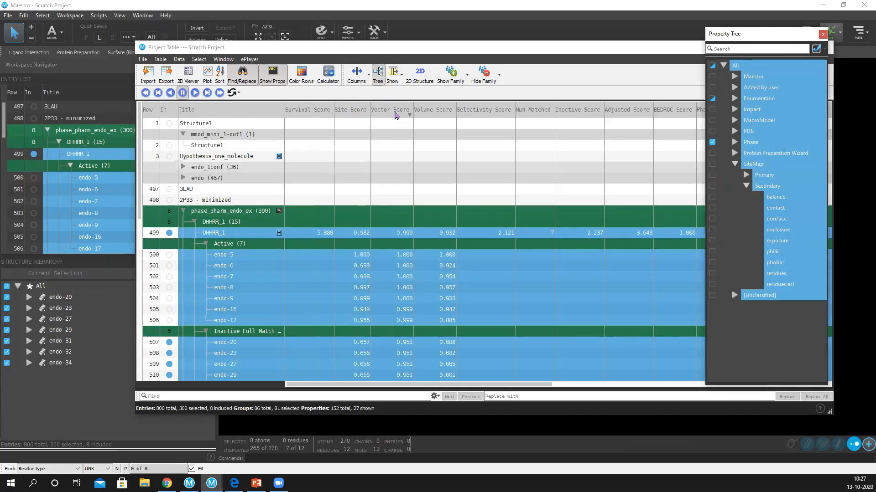
Step: Close the property tree and review the matched ligand sites and fitness scores of the DHHRR_1 ligands
scroll(388, 274, down, 1)
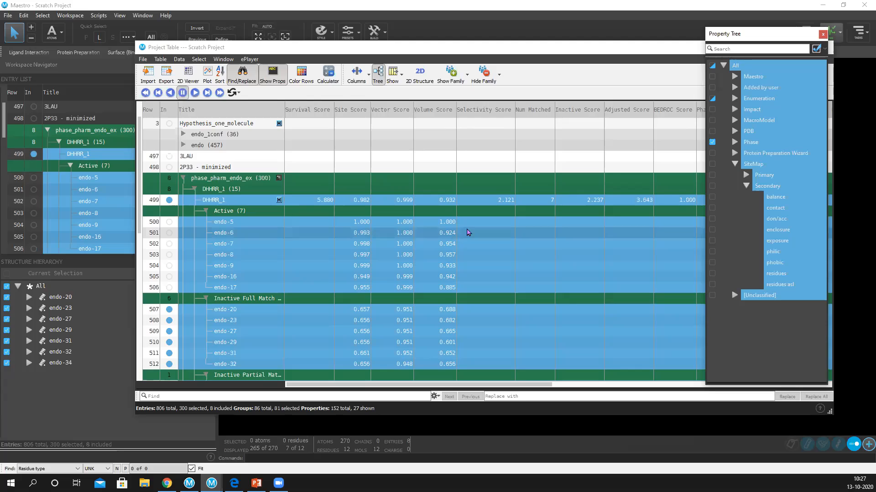
click(822, 35)
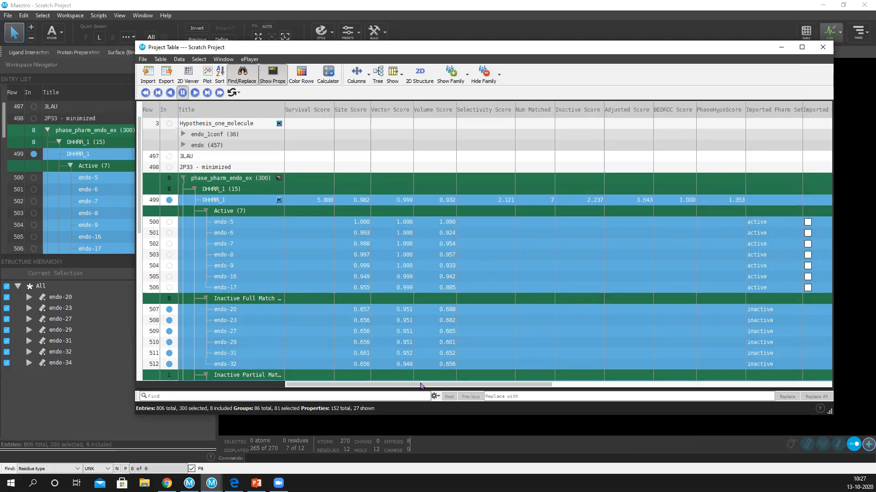
drag(488, 387, 783, 390)
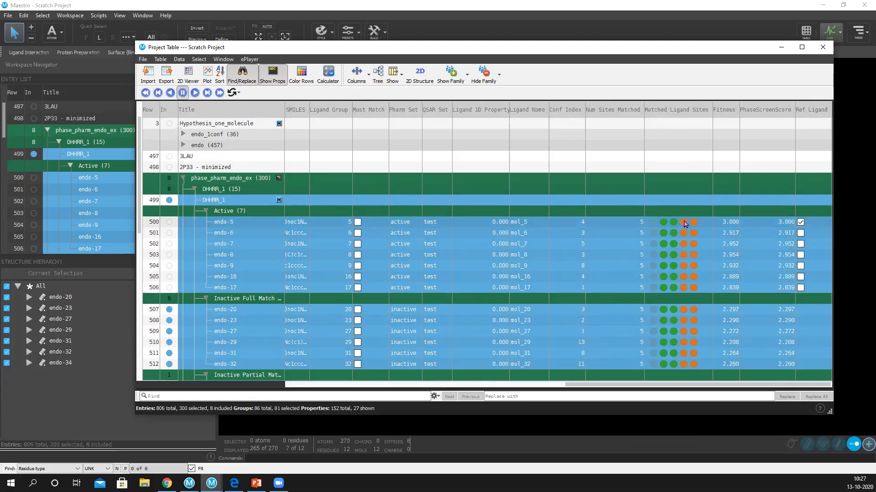
mouse_move(677, 273)
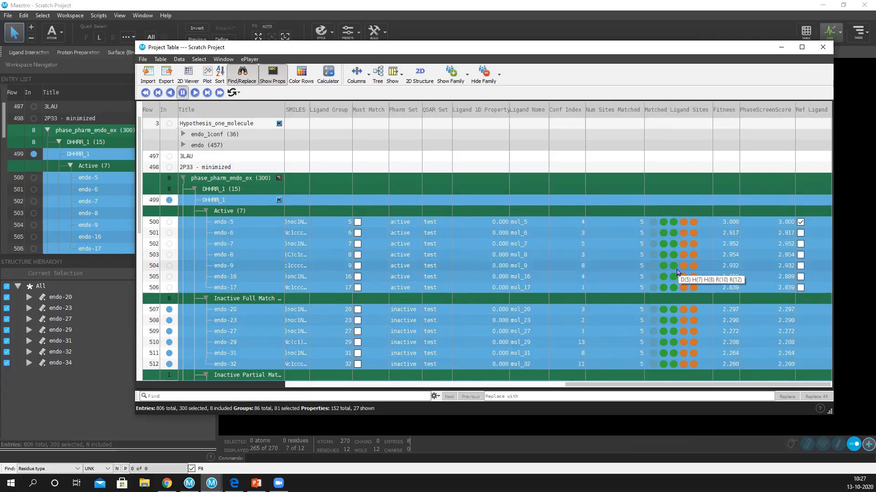
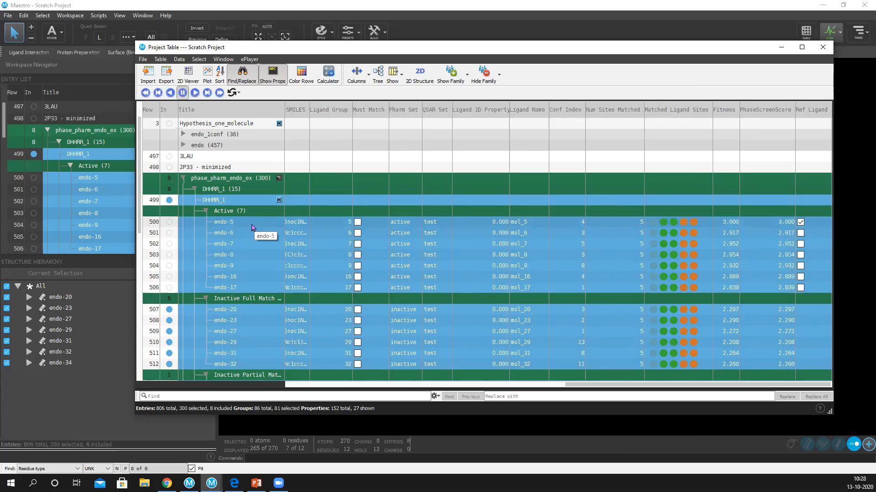
Step: Expand all groups in the project table, but collapse the endo_1conf and endo groups again
double_click(233, 178)
click(275, 181)
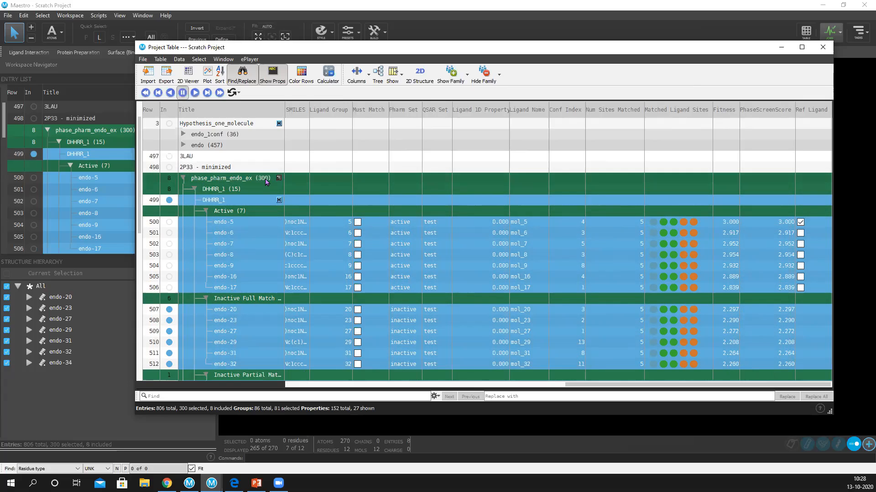
right_click(293, 180)
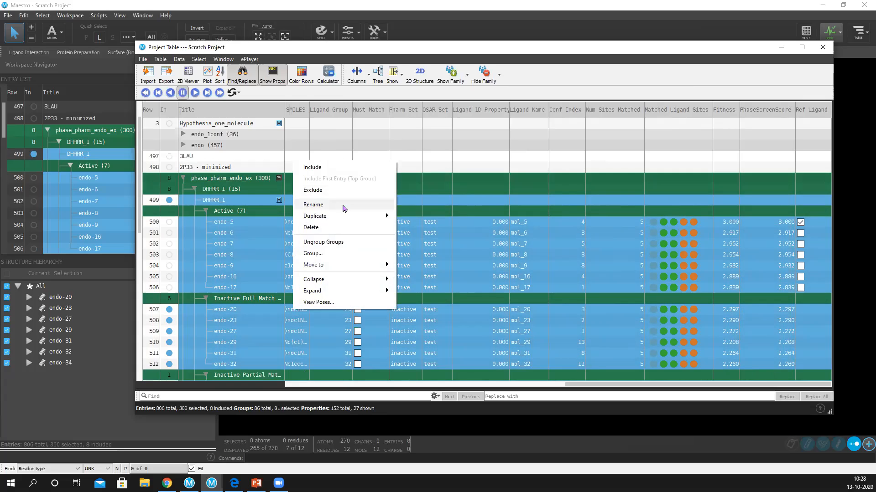
mouse_move(345, 216)
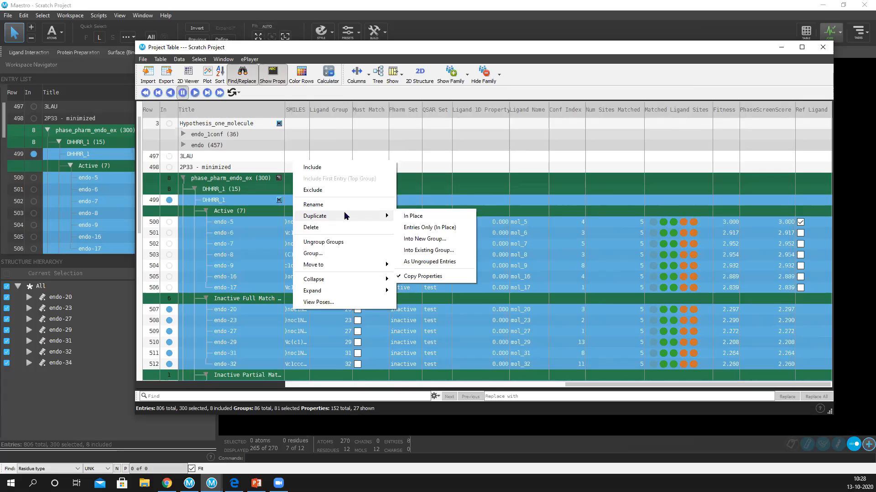
mouse_move(348, 290)
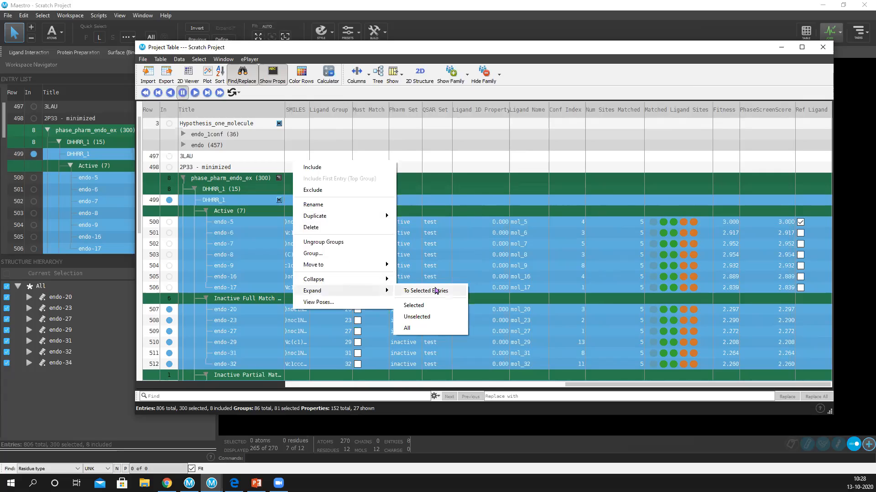
click(429, 329)
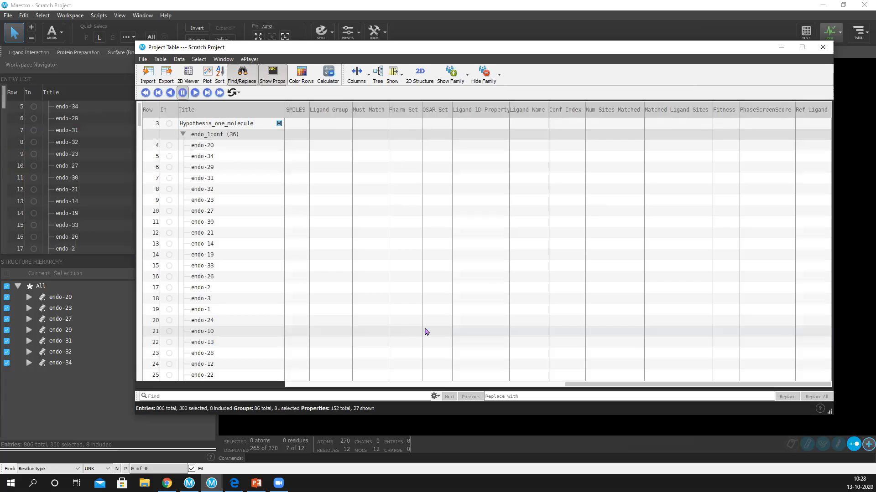
click(183, 135)
click(183, 145)
Step: Find the HHRRR_1 hypothesis in the project table and select its whole group of active and inactive ligands
scroll(546, 266, down, 1)
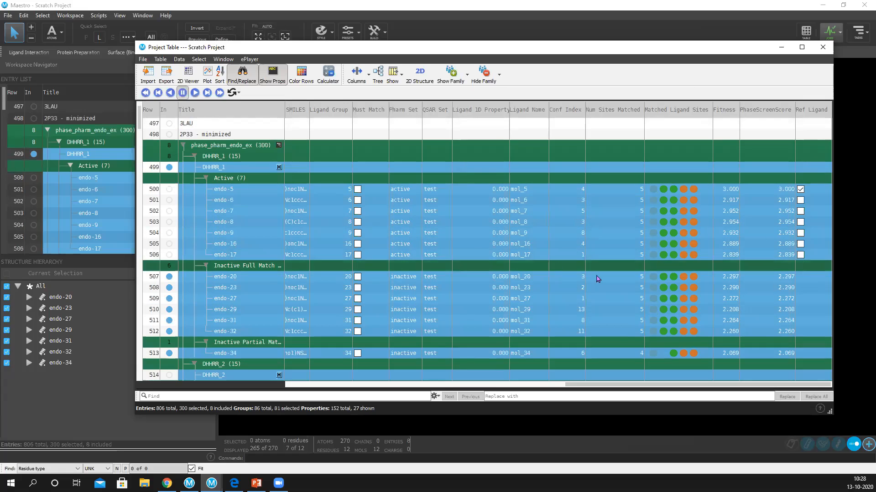
scroll(597, 279, down, 5)
scroll(744, 320, down, 9)
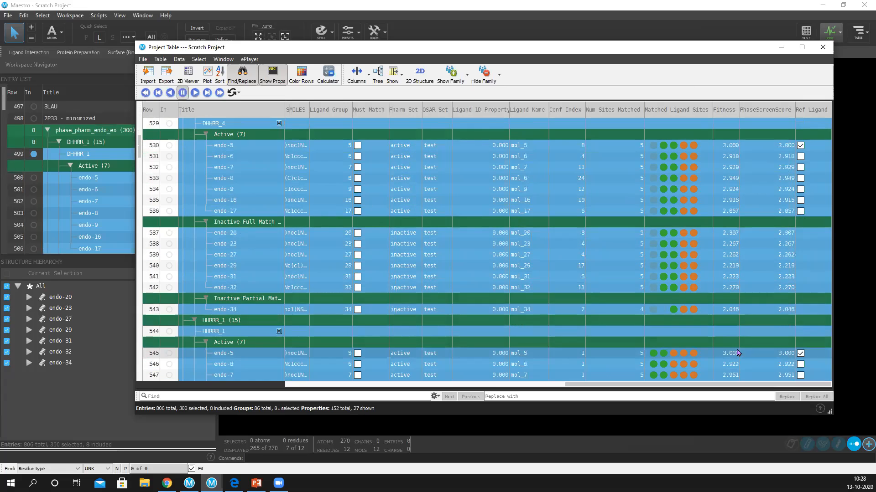
scroll(737, 352, down, 5)
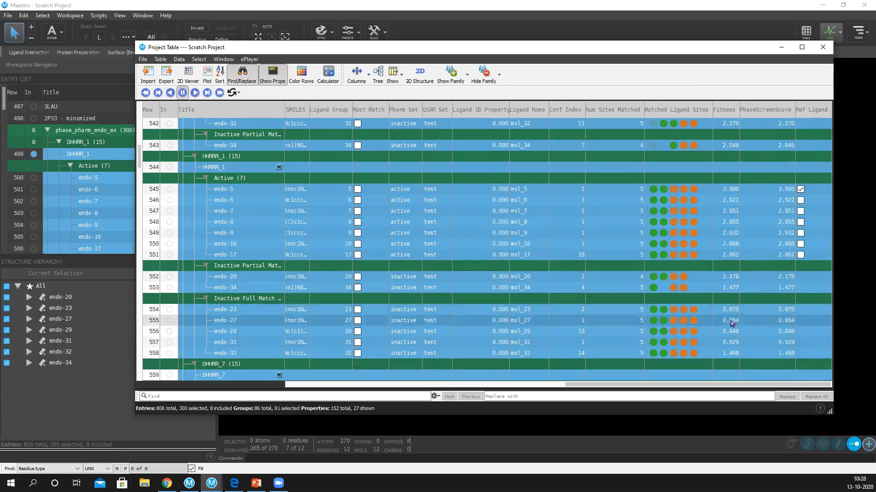
click(721, 179)
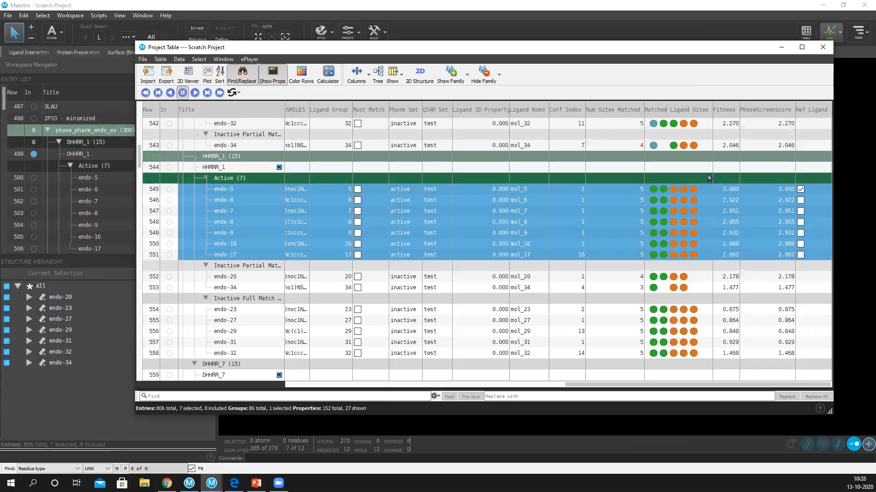
click(230, 166)
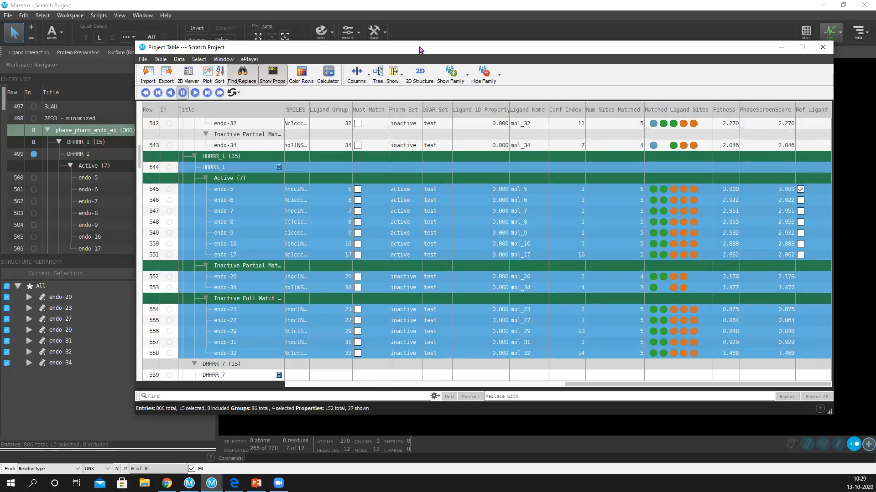
Step: Reposition the project table and compare the Fitness and PhaseScreenScore values of the HHRRR_1 active and inactive ligands
drag(419, 50, 842, 86)
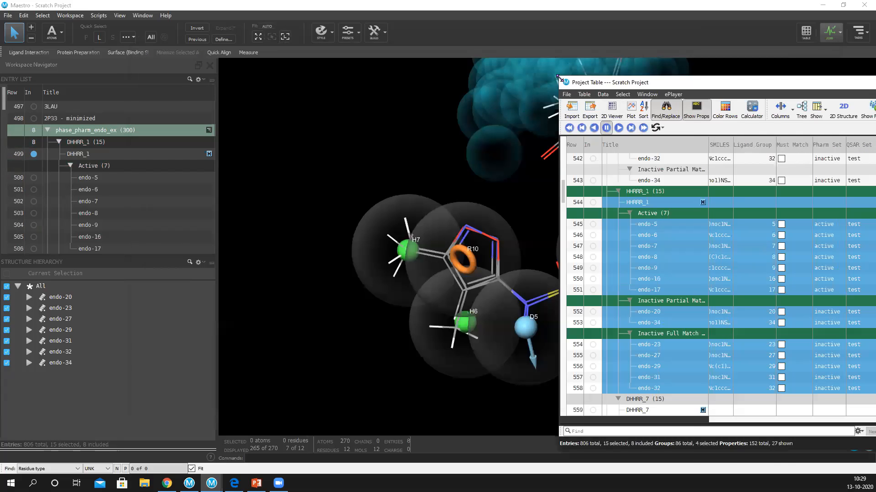
drag(617, 79, 752, 121)
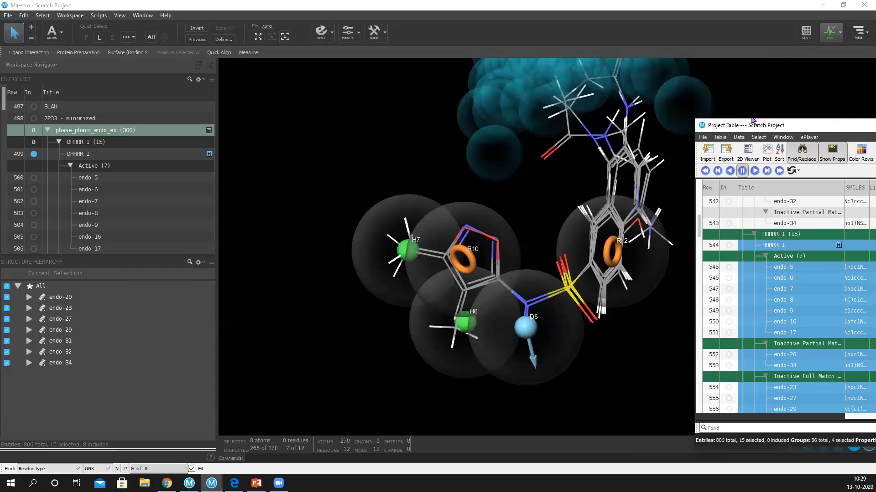
drag(752, 121, 267, 54)
drag(606, 351, 708, 351)
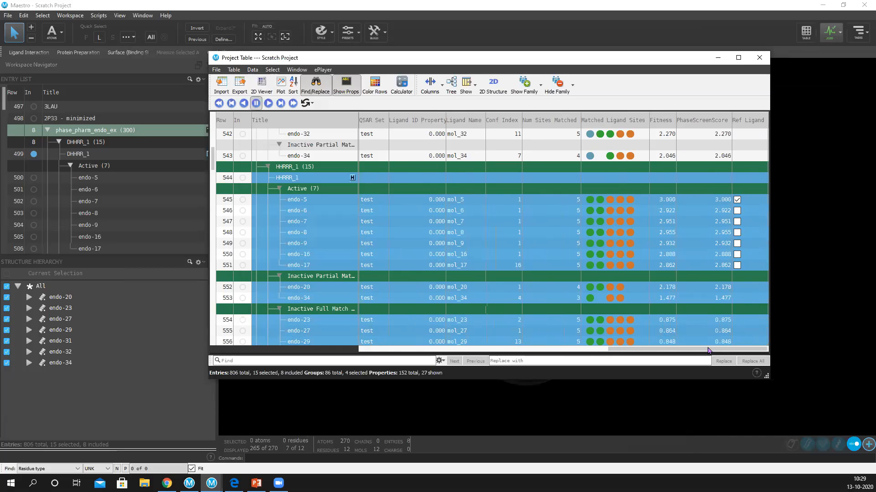
scroll(666, 301, down, 2)
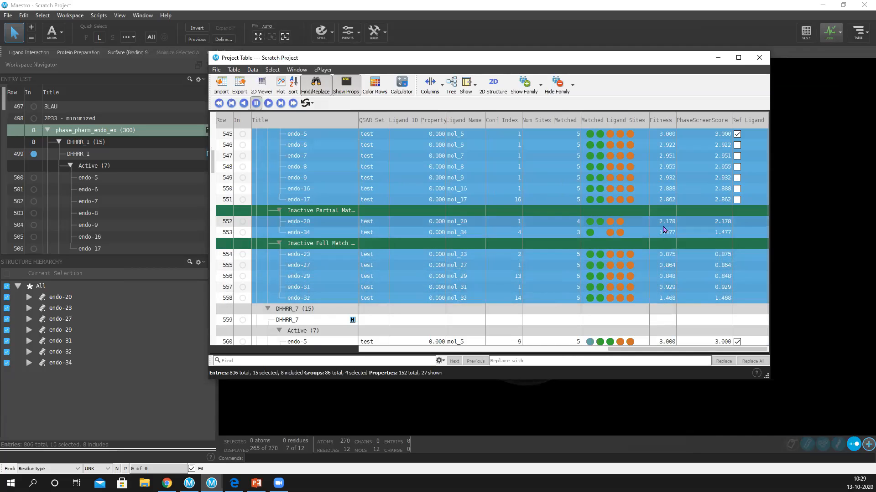
scroll(670, 246, up, 2)
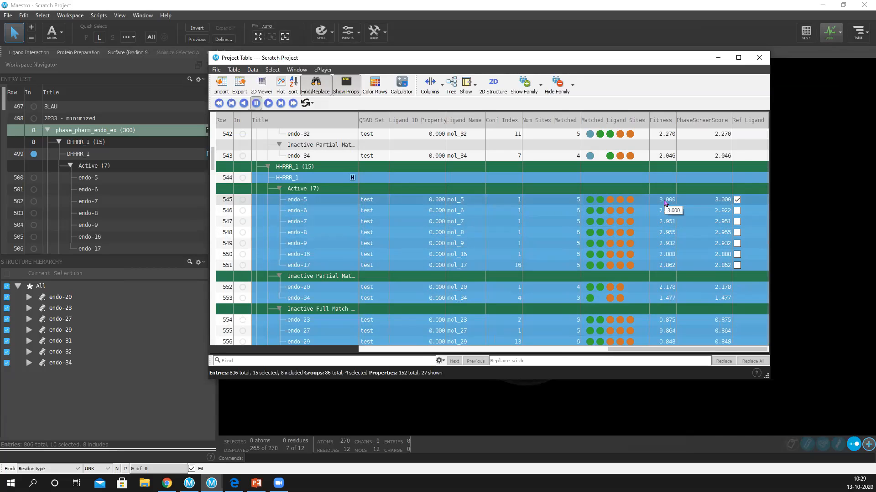
scroll(673, 322, down, 1)
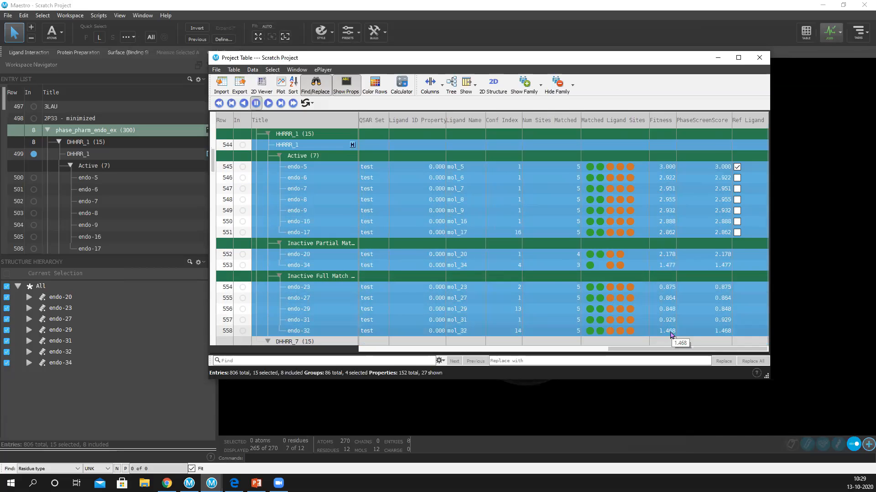
Step: Display only the HHRRR_1 hypothesis in the workspace and close the project table
click(242, 144)
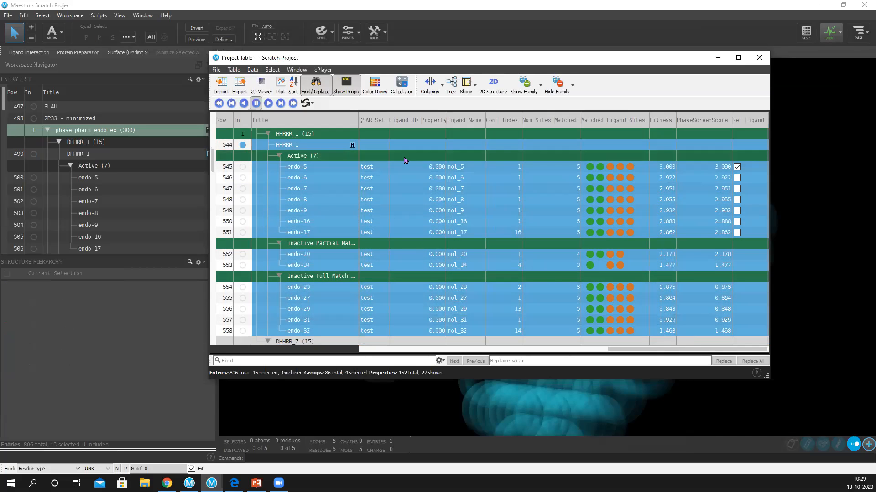
click(761, 59)
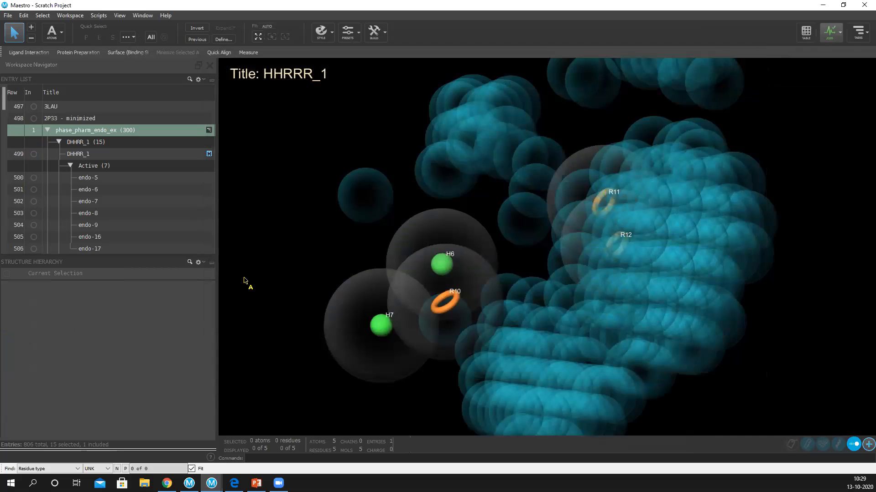
Step: Display only the DHHRR_1 hypothesis in the workspace and select its entry
scroll(132, 164, up, 2)
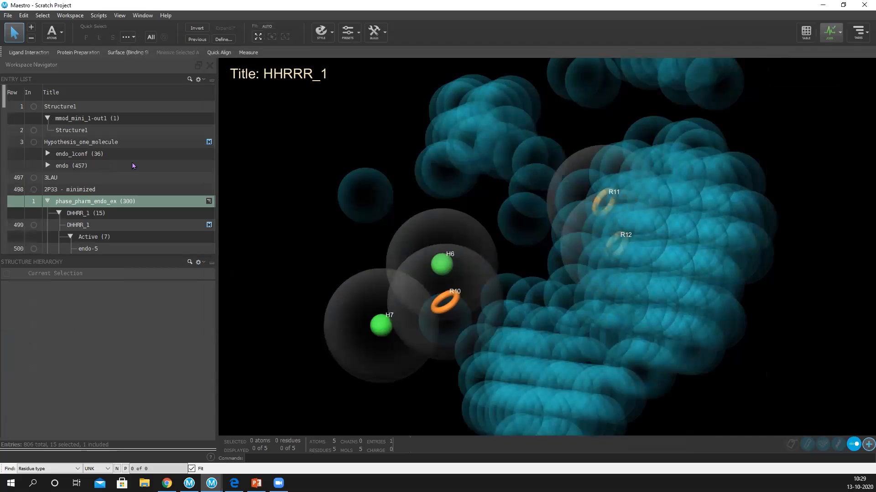
click(134, 226)
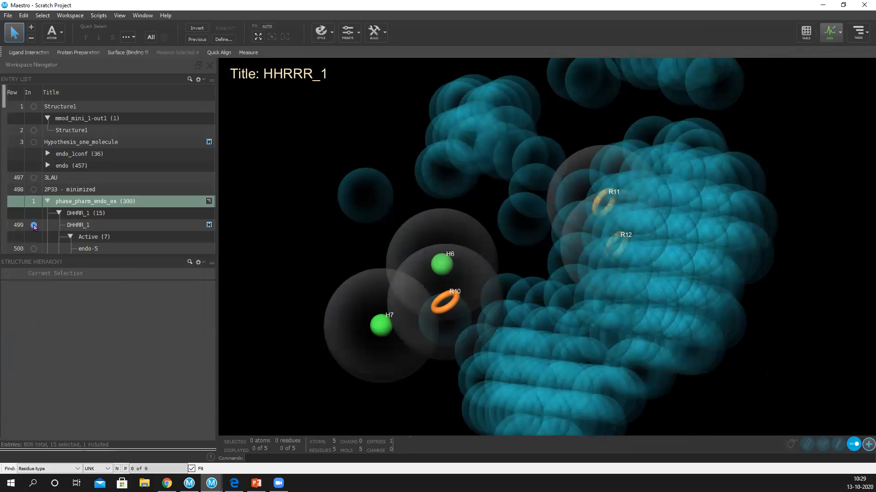
click(136, 228)
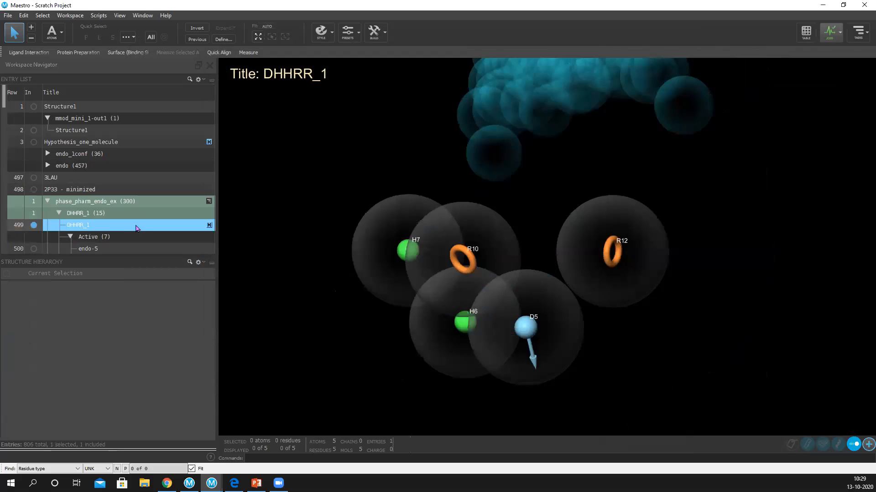
Step: Start hypothesis validation for DHHRR_1 and select it in the validation's hypothesis list
click(209, 227)
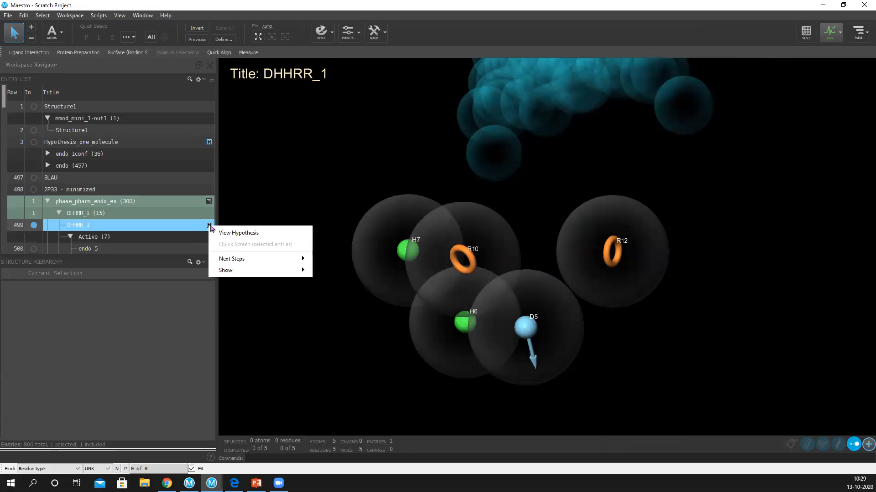
mouse_move(254, 261)
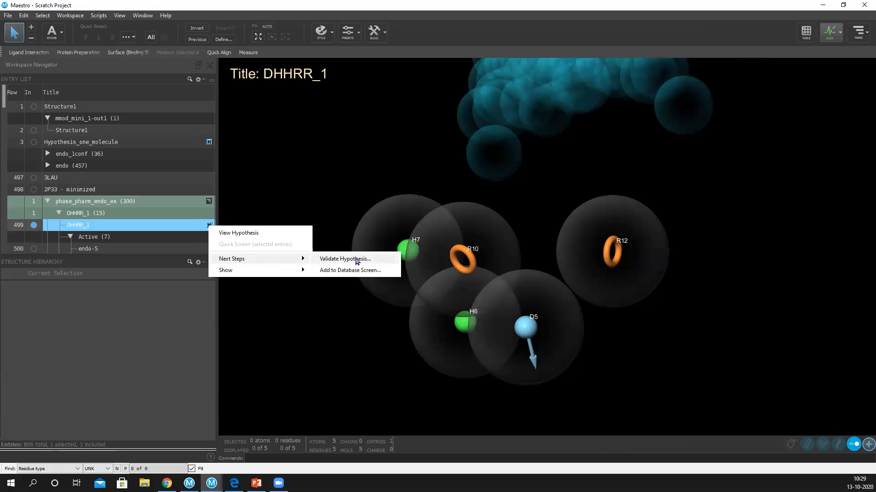
click(160, 303)
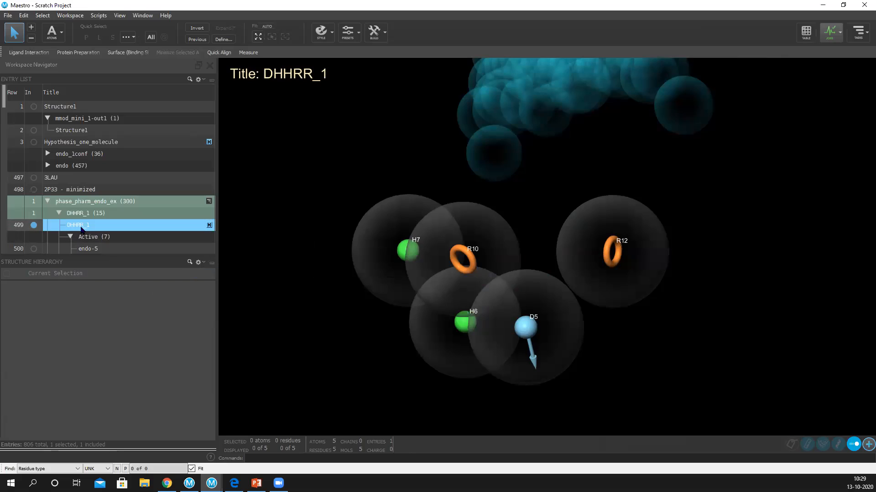
click(208, 227)
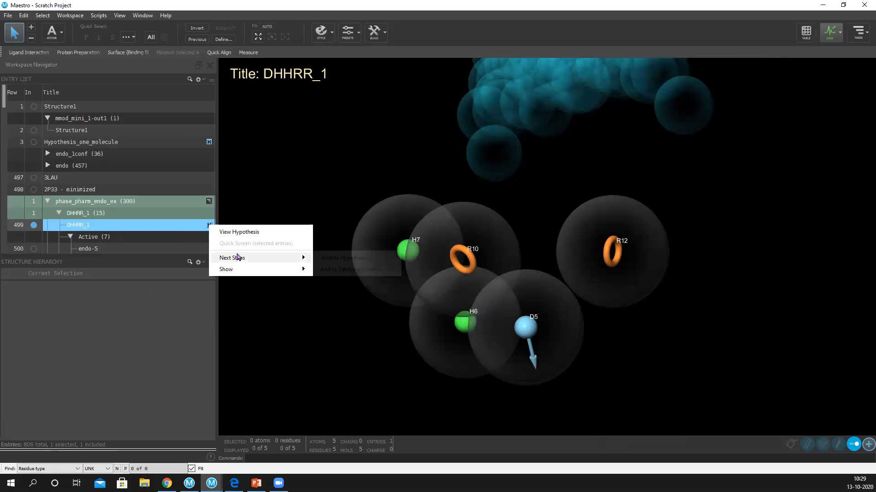
click(347, 258)
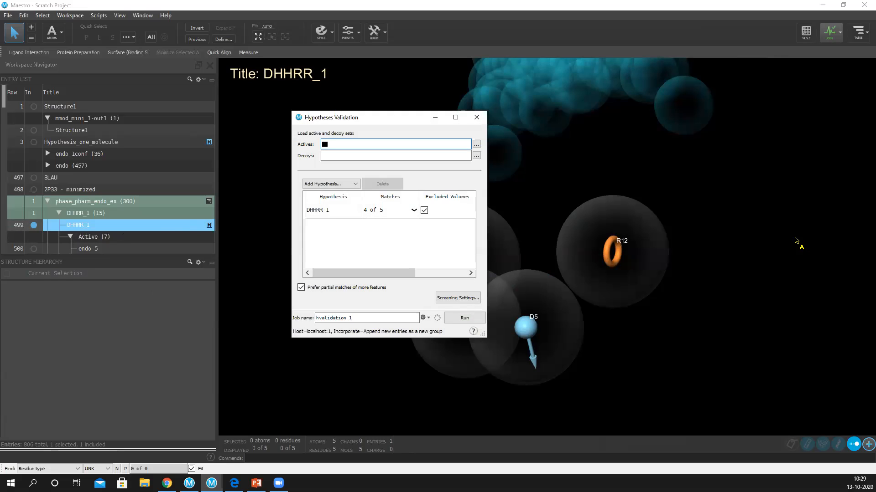
click(346, 216)
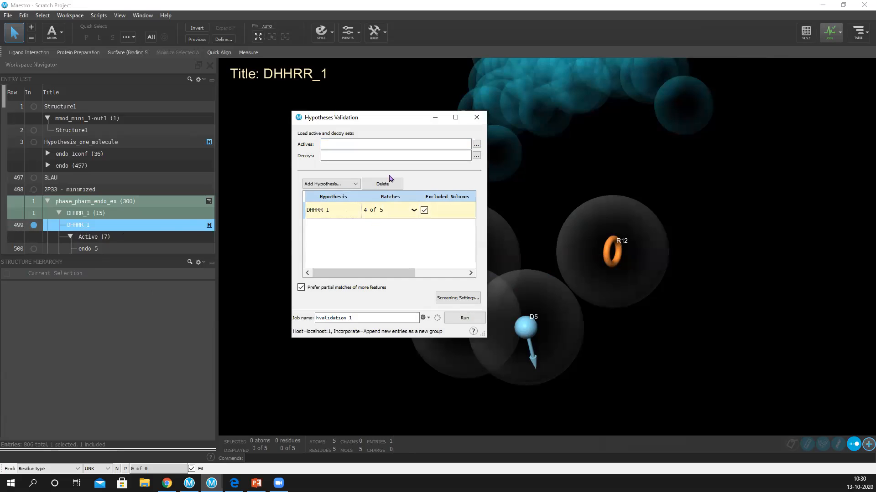
Step: Load actives.mae from the webinar_Phase folder as the active set for the hypothesis validation
click(477, 145)
click(345, 249)
click(514, 302)
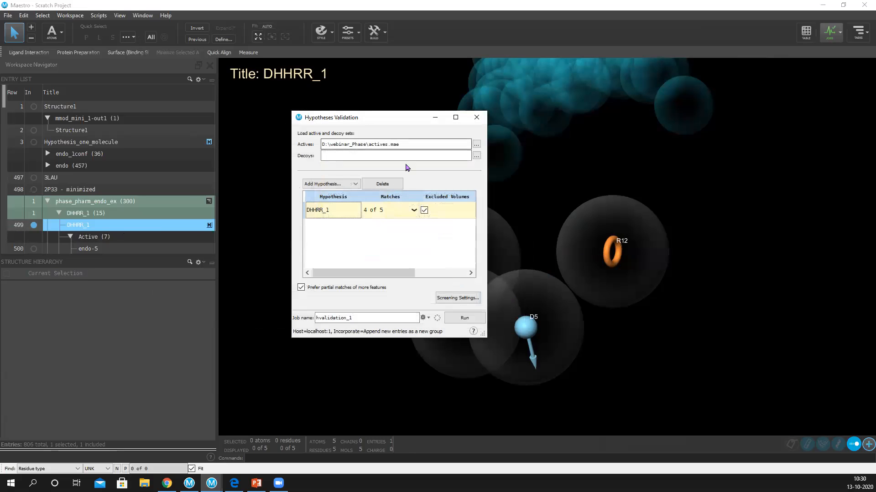
Step: Load drug_like_decoys_avg400mw_1K_epik.maegz as the decoy set and run the hvalidation_1 job
click(477, 156)
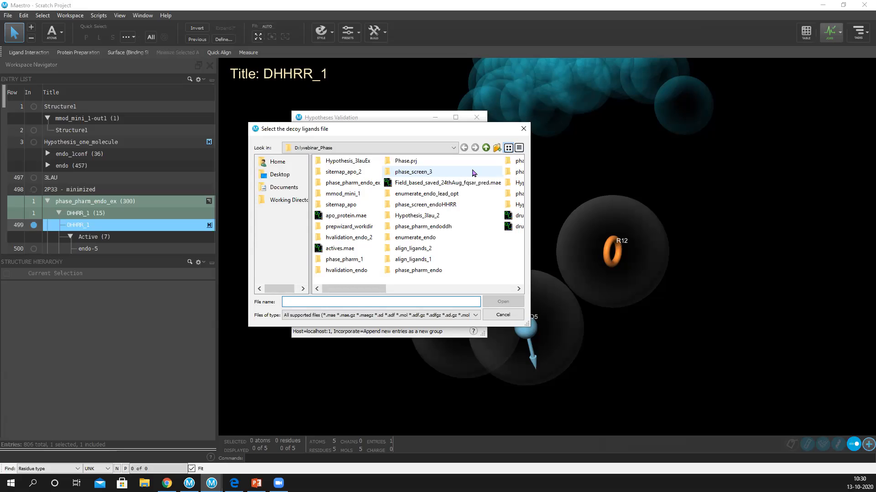
click(492, 290)
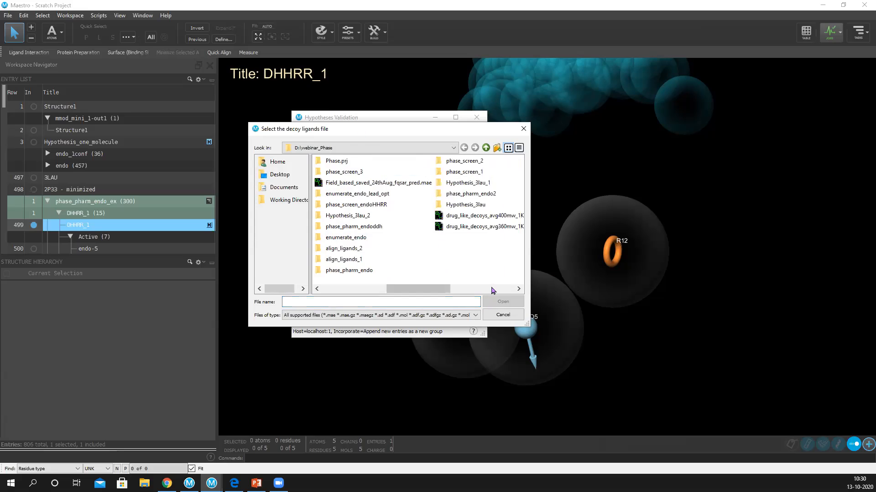
click(484, 216)
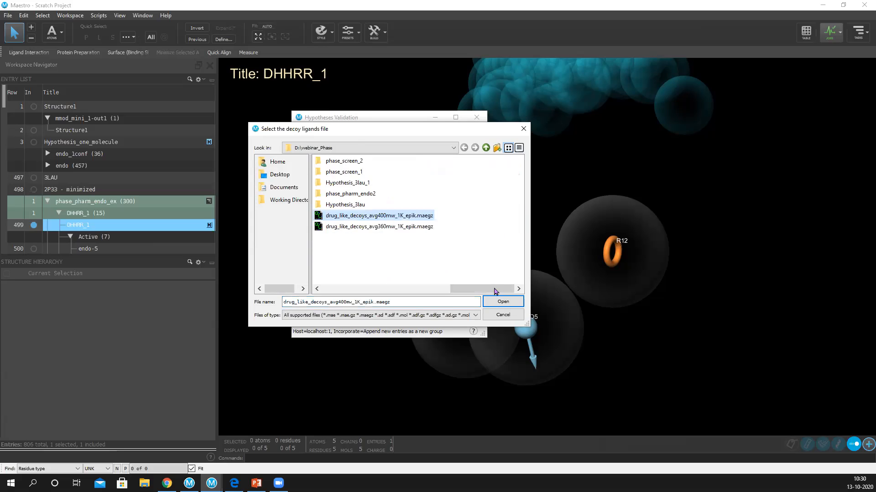
click(504, 302)
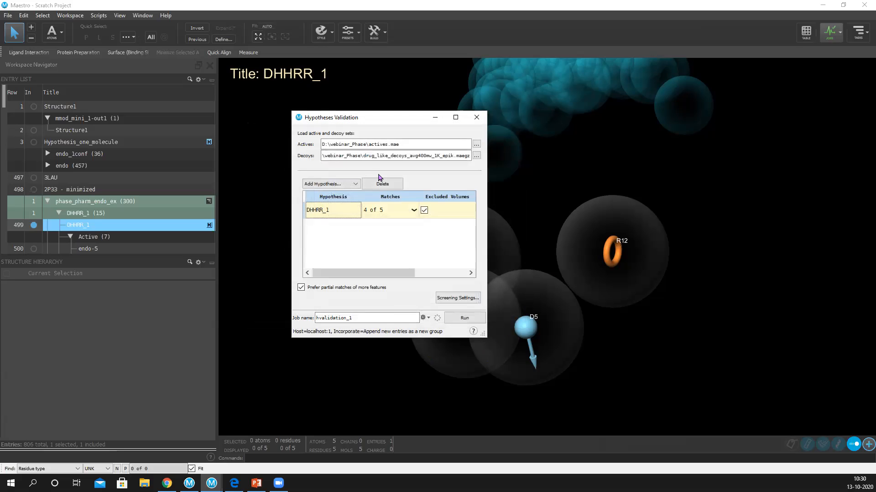
drag(396, 120, 374, 83)
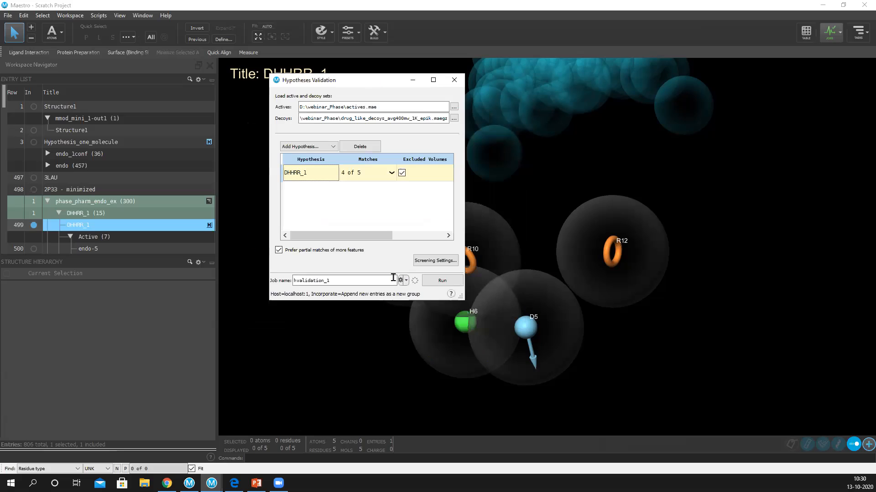
click(443, 281)
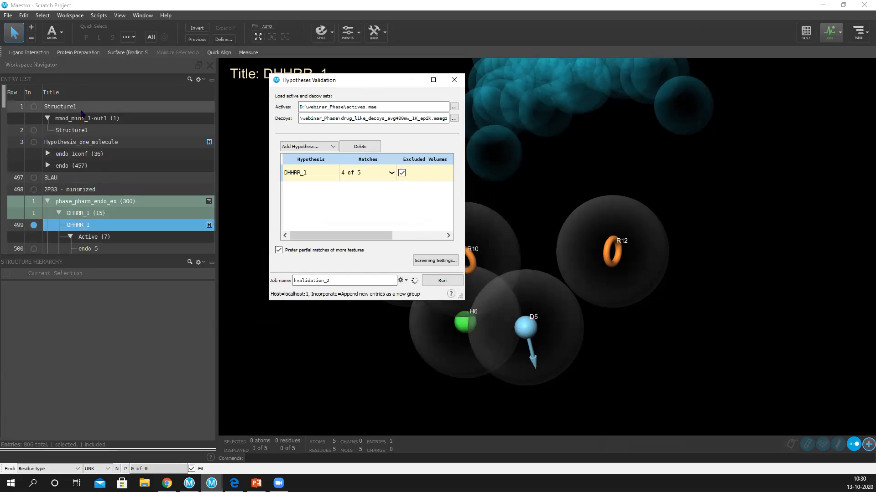
Step: Try to select every entry in the entry list, from Structure1 to Hypothesis_apo
click(7, 108)
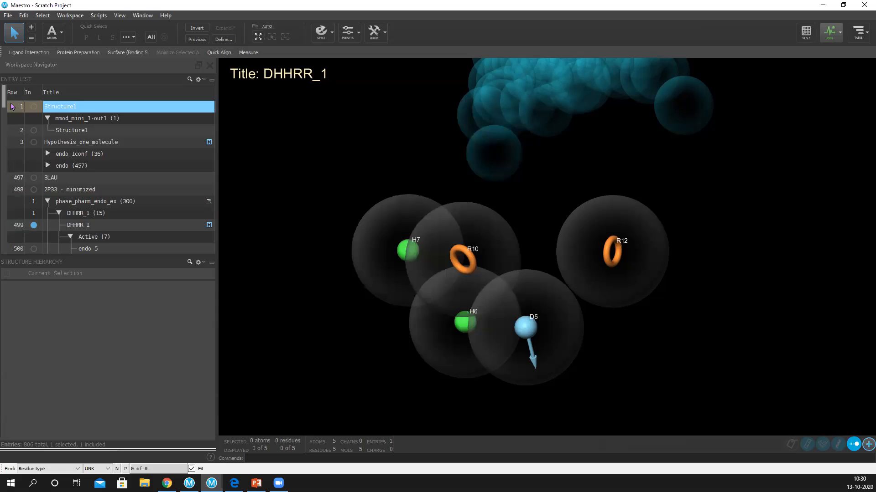
click(16, 132)
scroll(82, 193, down, 15)
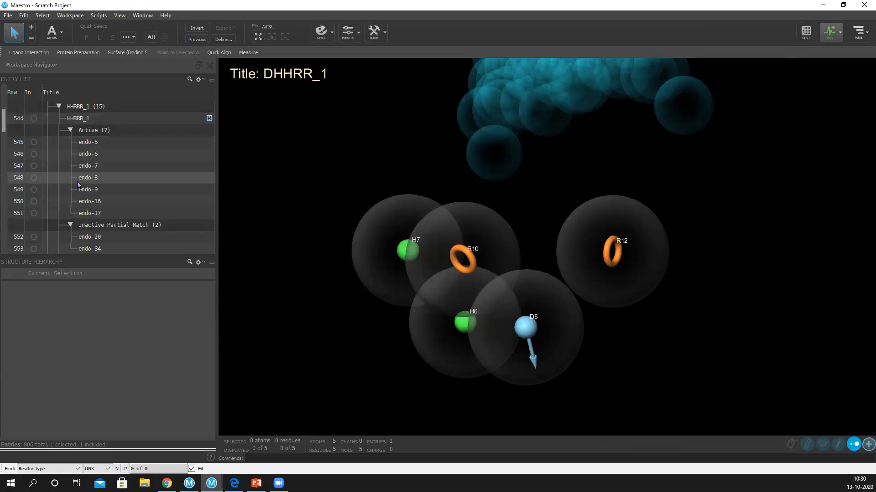
scroll(82, 193, down, 20)
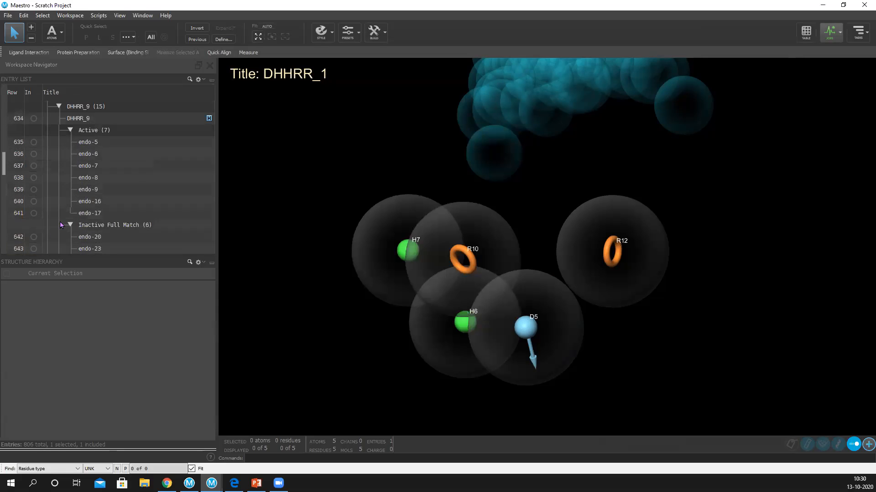
scroll(61, 234, down, 20)
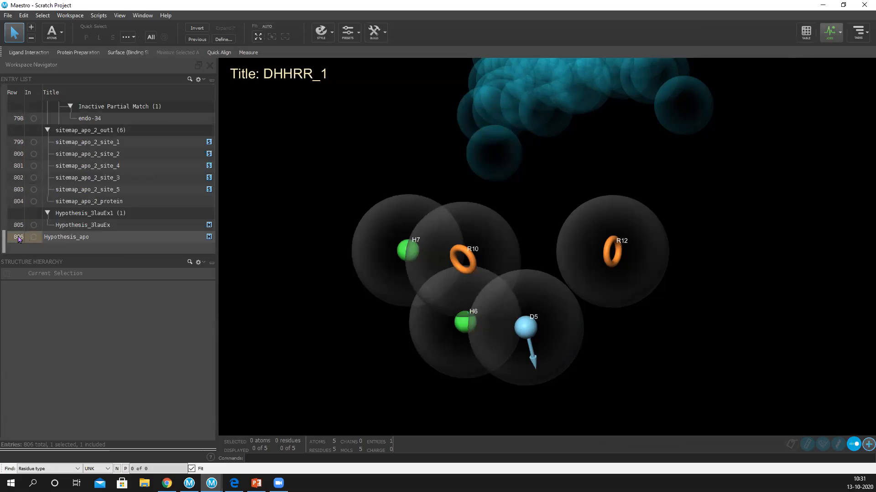
mouse_move(19, 239)
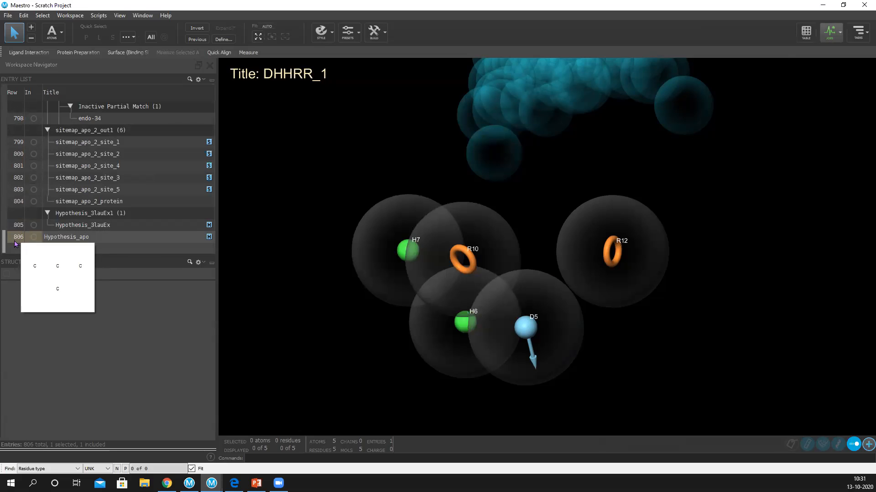
key(ctrl+a)
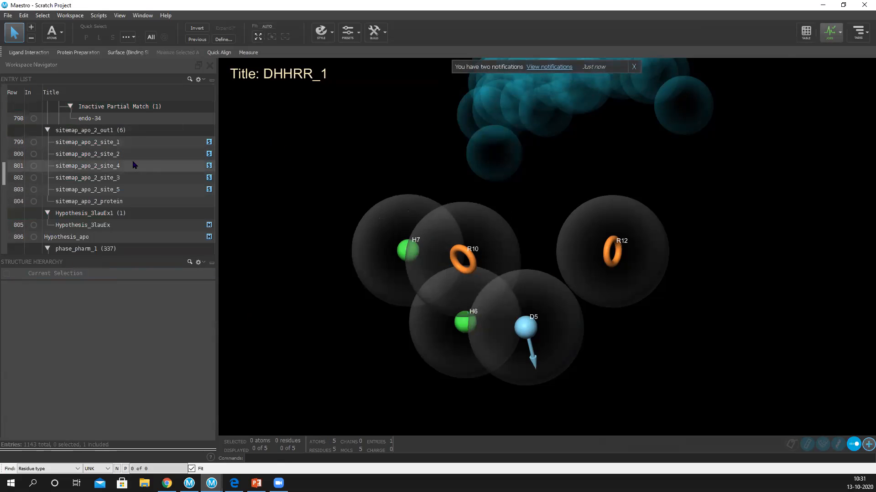
Step: Open the project table, select all of its entries and close the table
scroll(137, 155, up, 2)
click(143, 15)
click(158, 27)
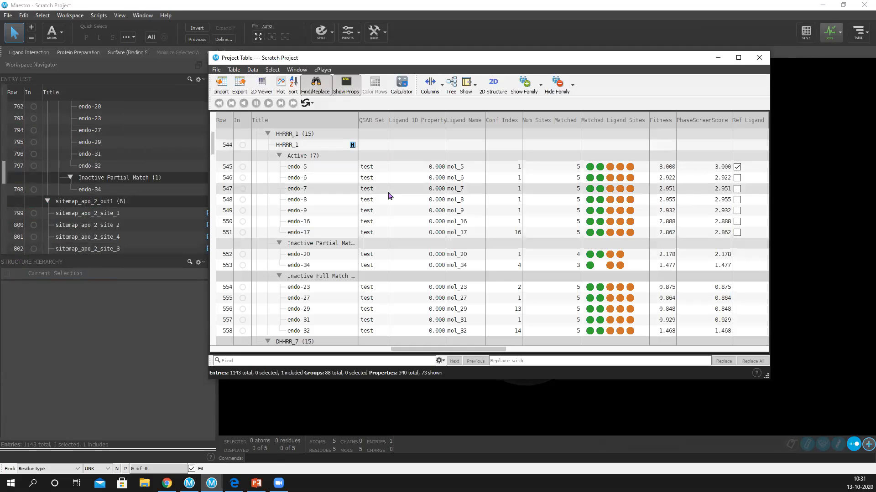
key(ctrl+a)
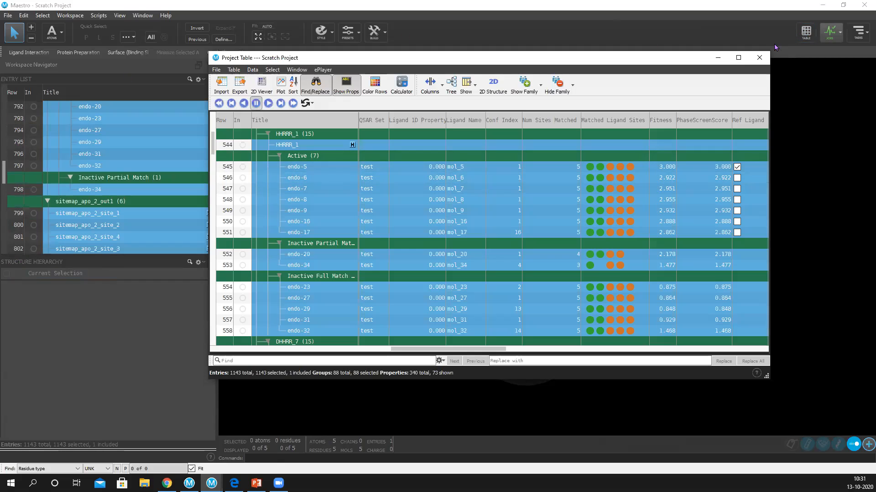
click(758, 58)
Step: Start hypothesis validation for DHHR_1 and add the hypotheses from the selected project table entries to its list
scroll(199, 187, up, 3)
scroll(199, 187, up, 2)
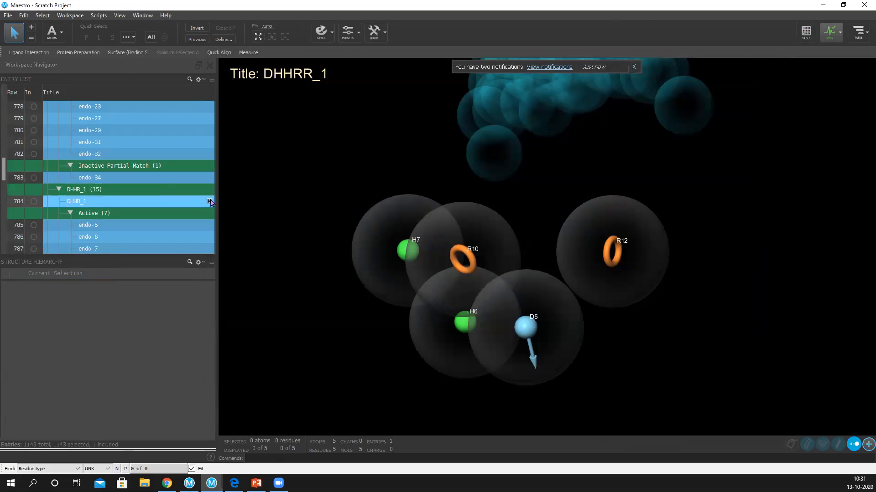
click(210, 202)
mouse_move(251, 233)
click(342, 234)
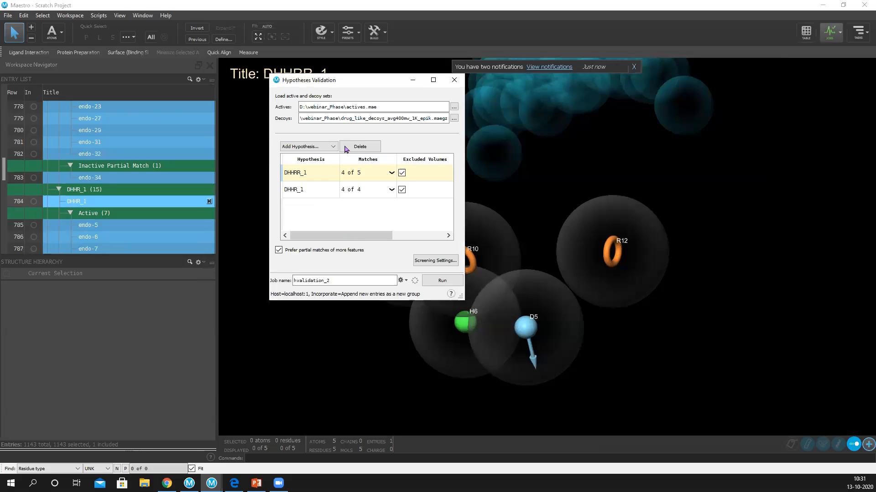
click(325, 148)
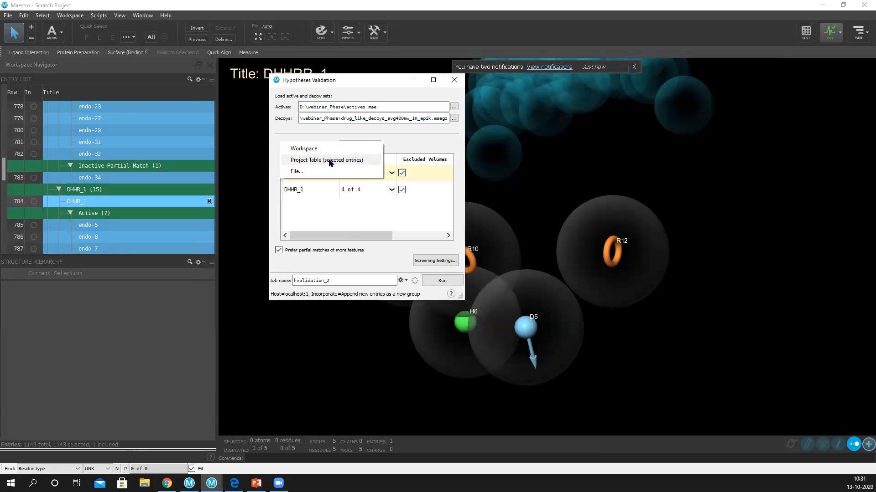
click(330, 161)
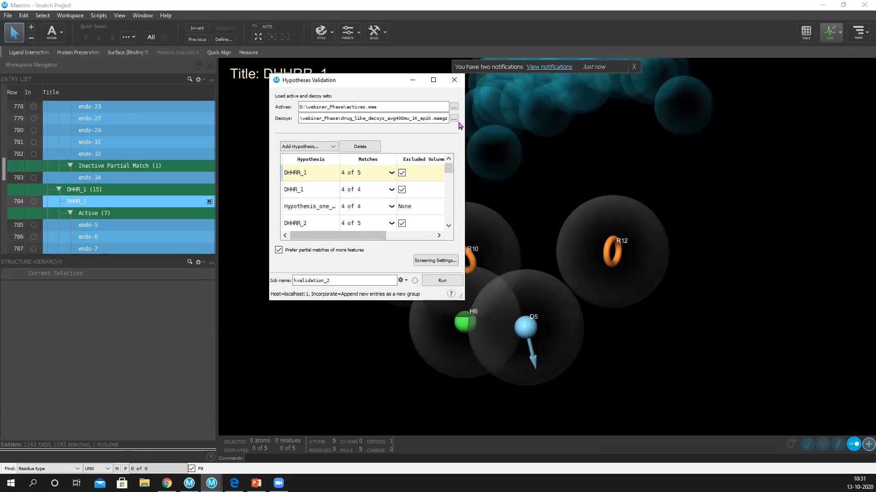
Step: Maximize the Hypotheses Validation window, review the full list of added hypotheses and close the window
click(433, 79)
scroll(575, 221, down, 2)
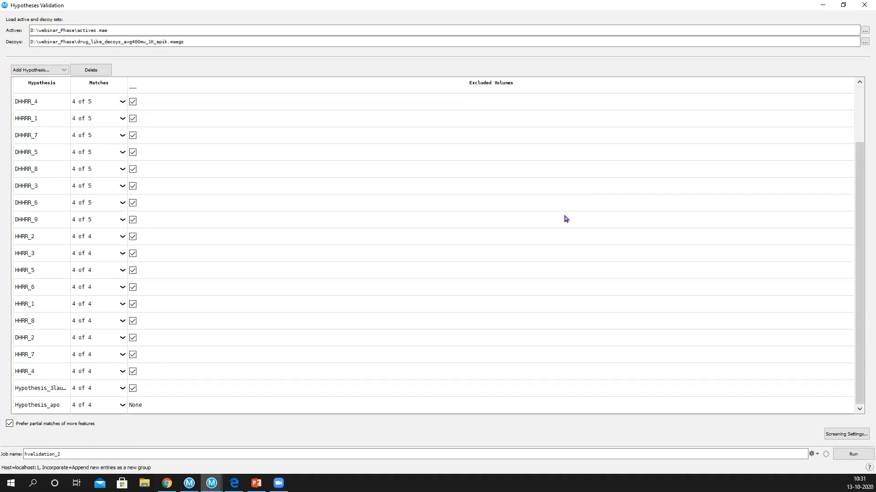
scroll(565, 218, up, 2)
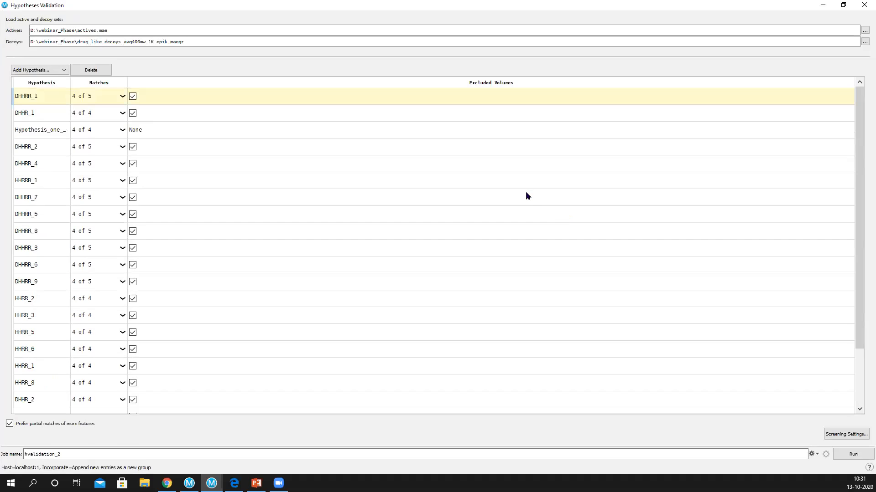
scroll(526, 195, down, 2)
scroll(525, 196, up, 2)
click(863, 5)
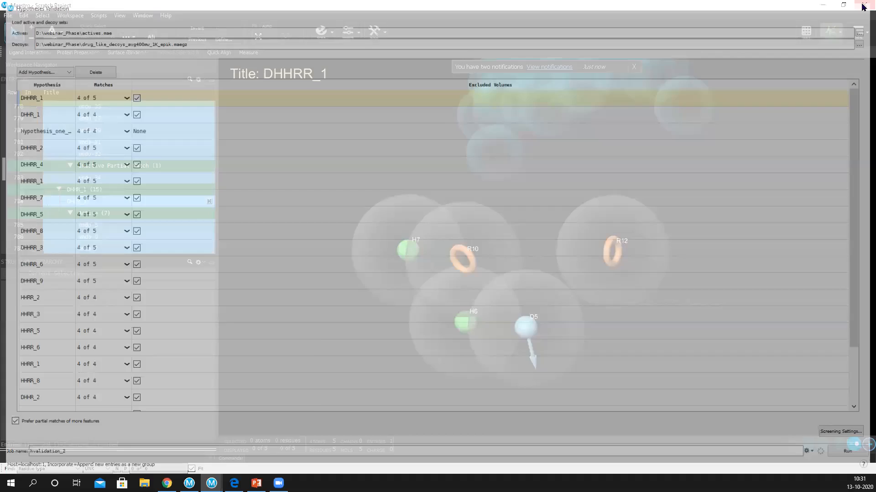
Step: Search the tasks for "enri" and open the Enrichment Viewer
click(853, 35)
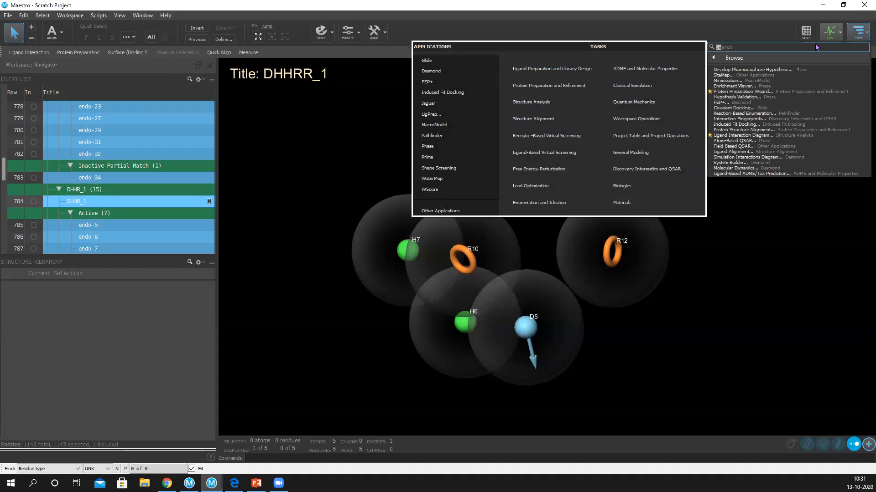
text(en)
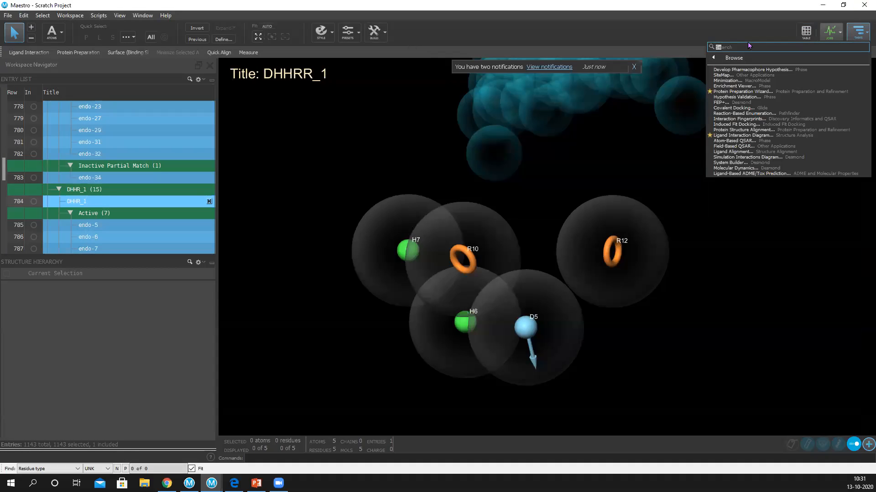
text(ri)
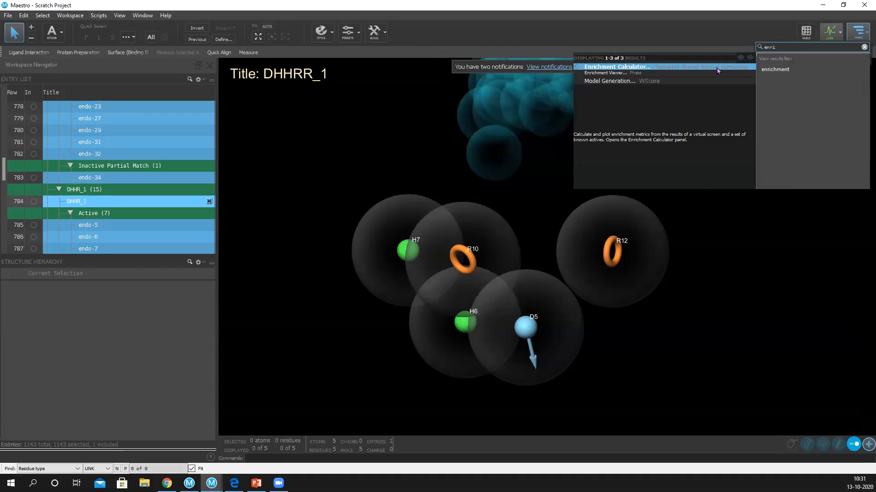
click(605, 74)
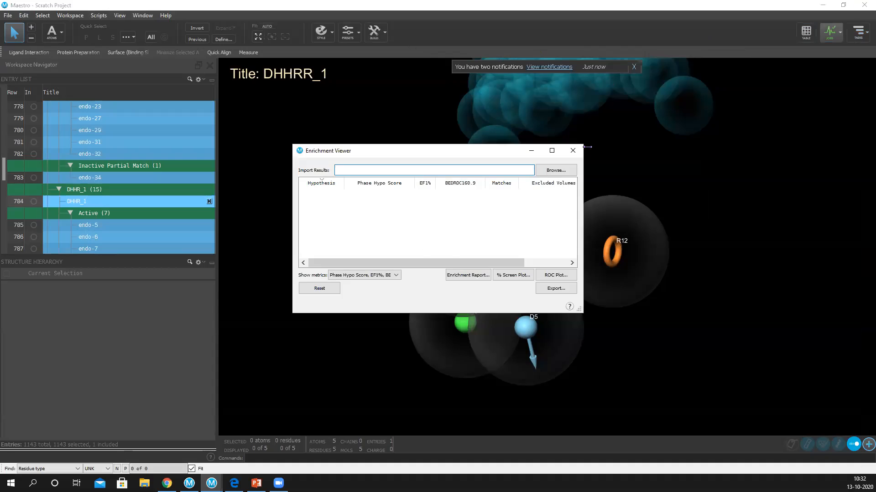
Step: Import the validation results file hvalidation_1-out.hits from the hvalidation_1 folder into the Enrichment Viewer
click(562, 174)
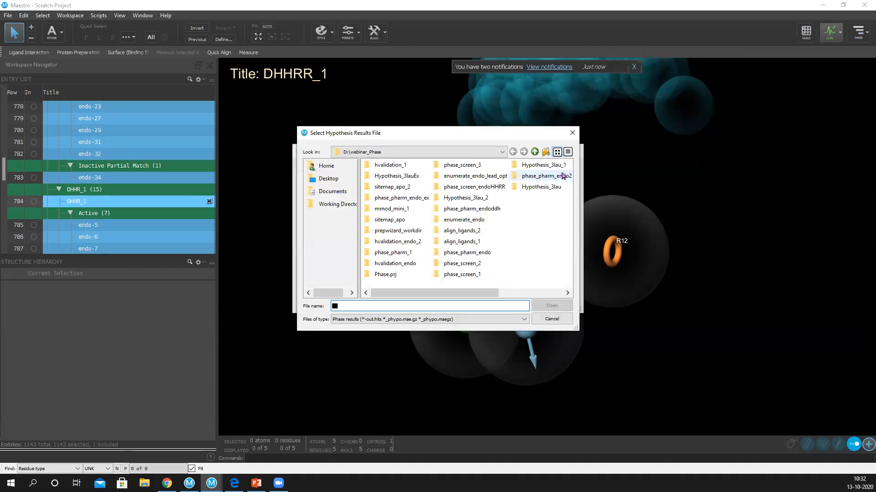
click(395, 166)
double_click(395, 166)
click(395, 166)
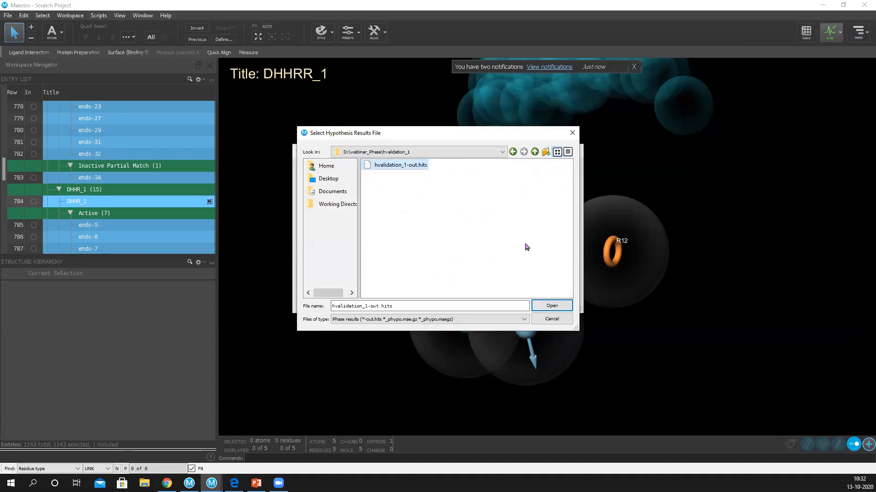
click(552, 305)
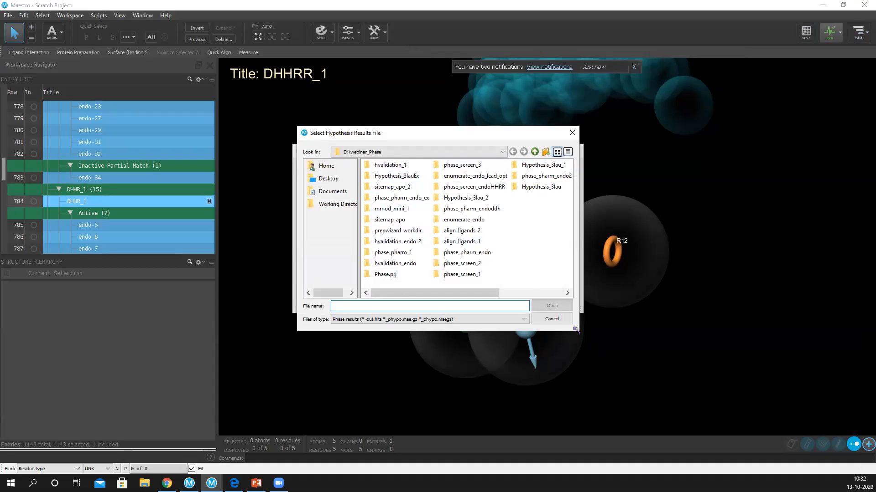
Step: Enlarge the results file browser, switch it to the detailed list and import hvalidation_endo_2-out.hits from the hvalidation_endo_2 folder
drag(575, 329, 684, 373)
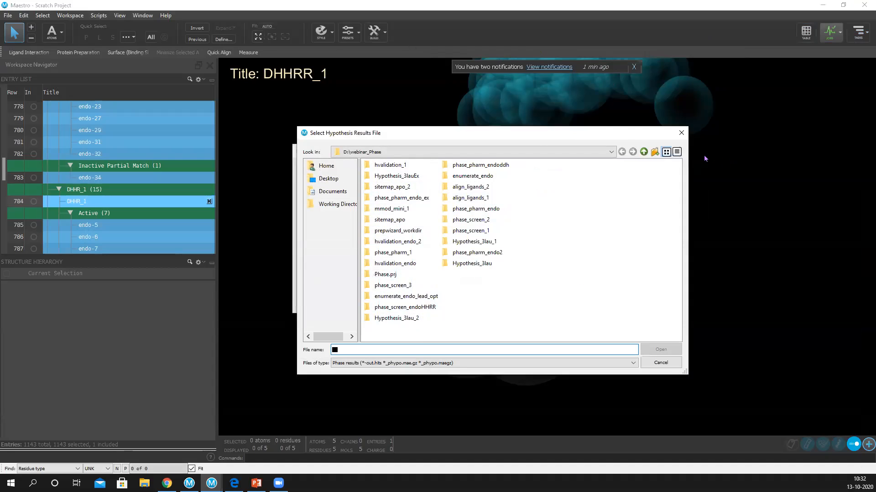
click(677, 151)
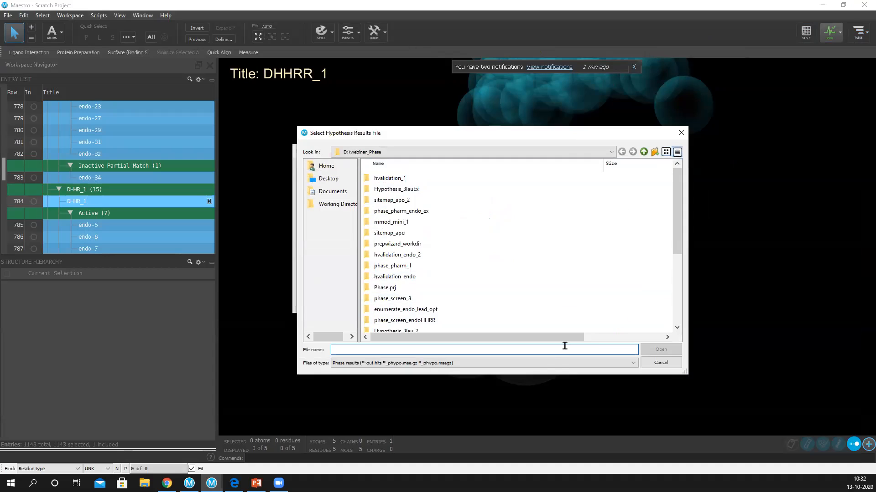
drag(565, 337, 643, 338)
click(640, 165)
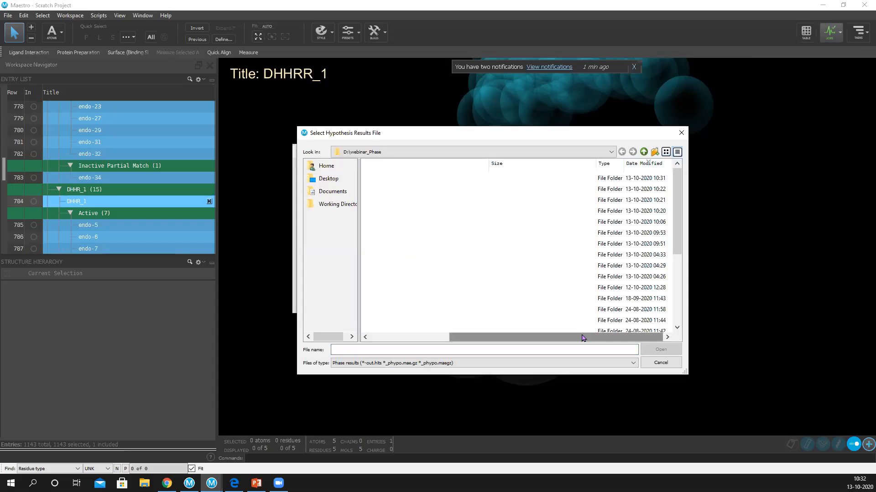
drag(580, 337, 399, 337)
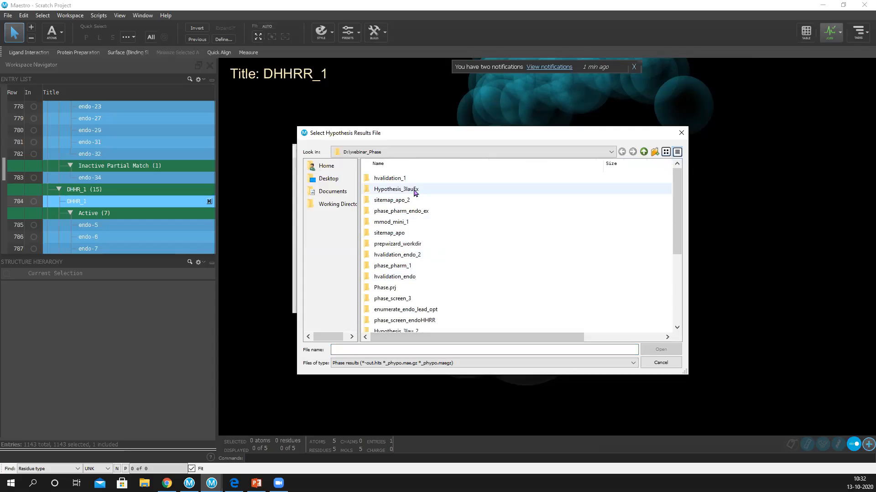
double_click(416, 255)
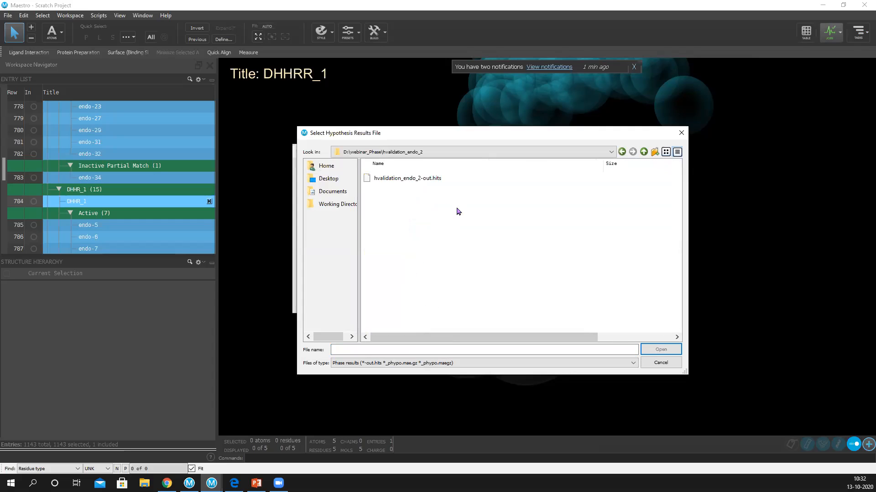
click(419, 178)
click(656, 348)
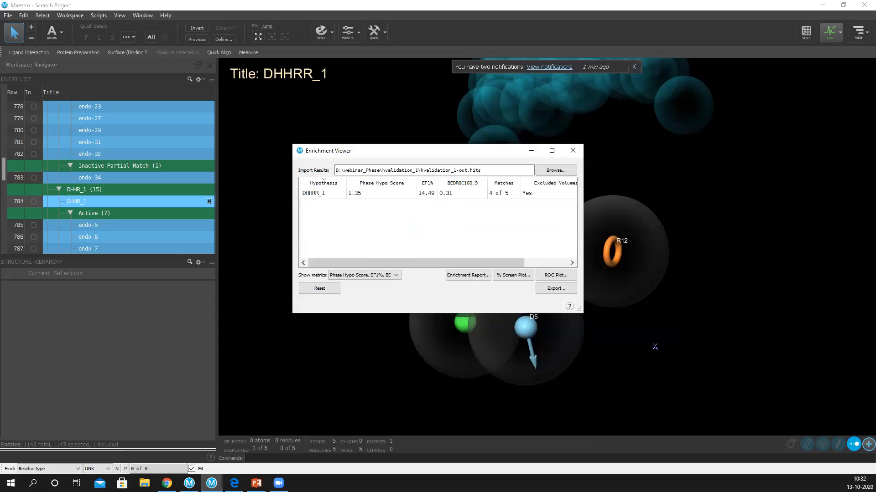
Step: Review the enlarged results table, view the enrichment report for HHRR_9 and close the Enrichment Viewer
click(552, 151)
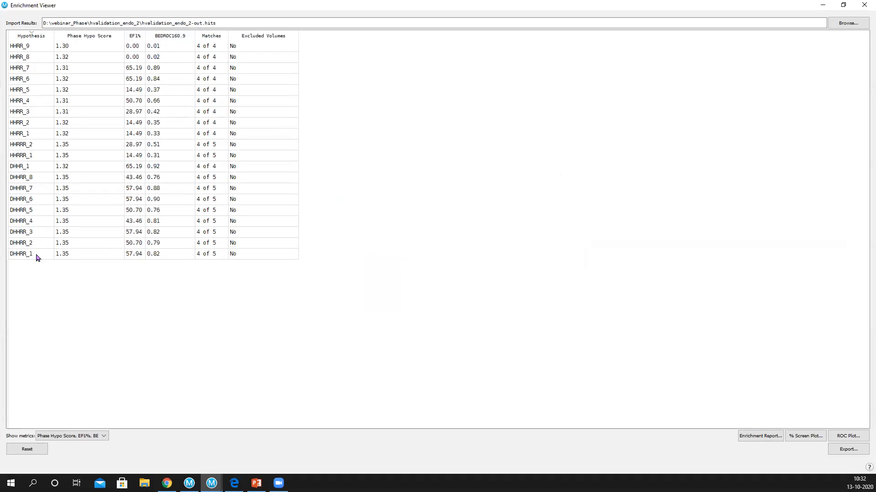
click(37, 45)
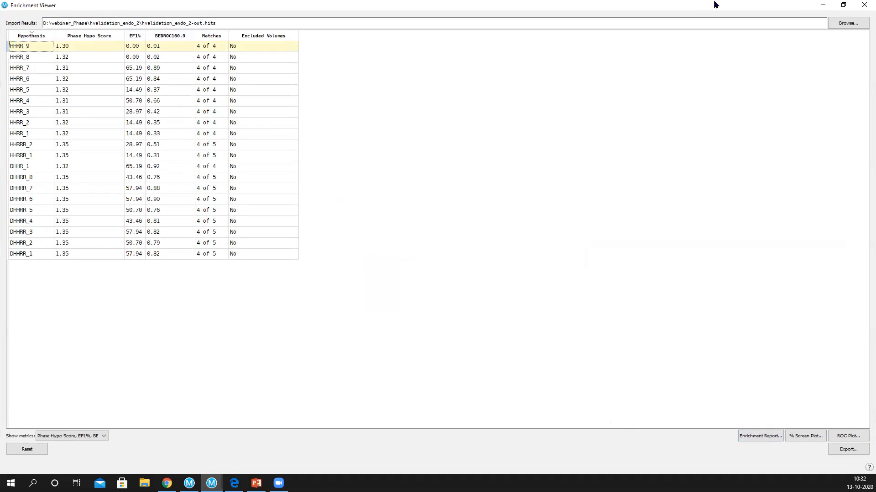
double_click(470, 14)
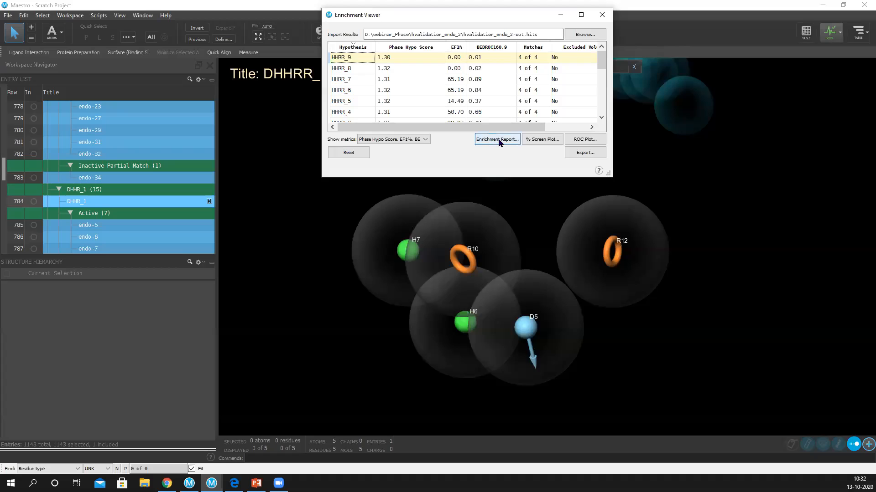
click(497, 139)
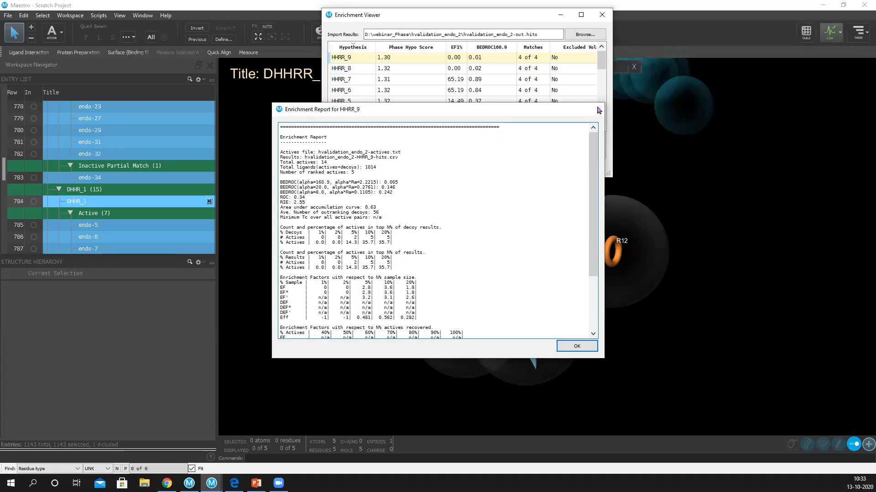
click(598, 110)
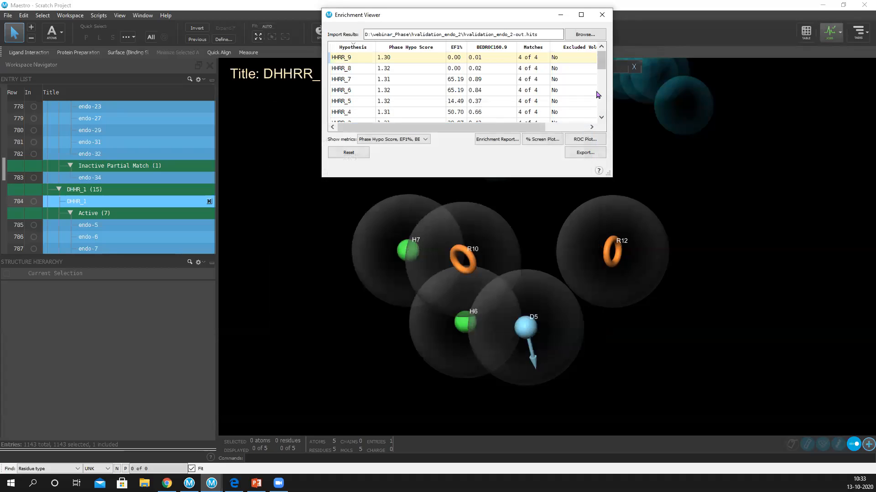
click(601, 15)
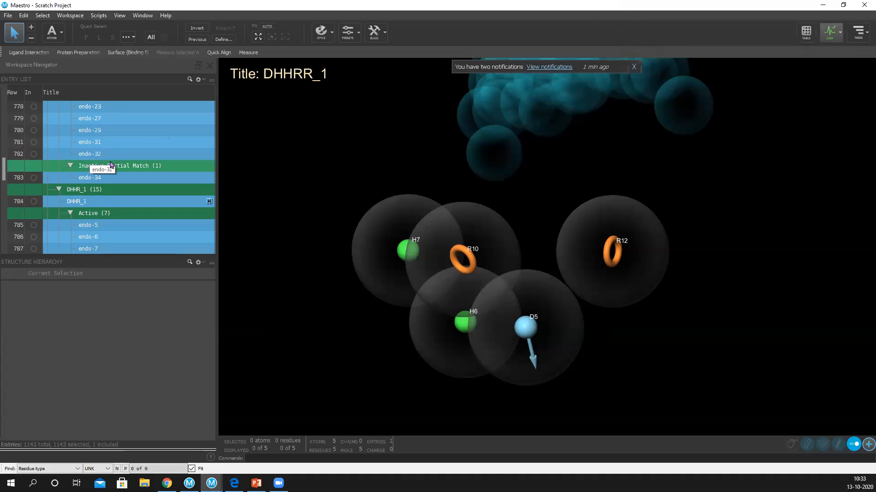
Step: Display only Hypothesis_one_molecule in the workspace and rotate it to examine its pharmacophore features
scroll(119, 170, up, 10)
scroll(119, 170, up, 20)
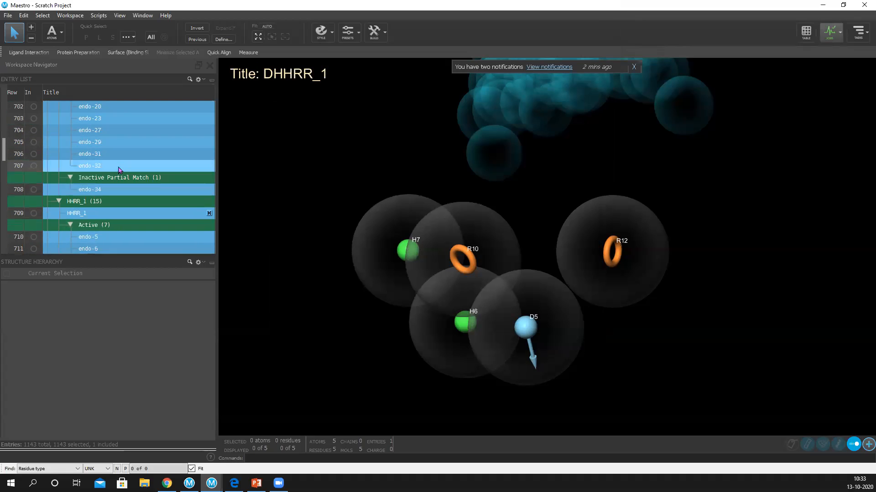
scroll(119, 170, up, 20)
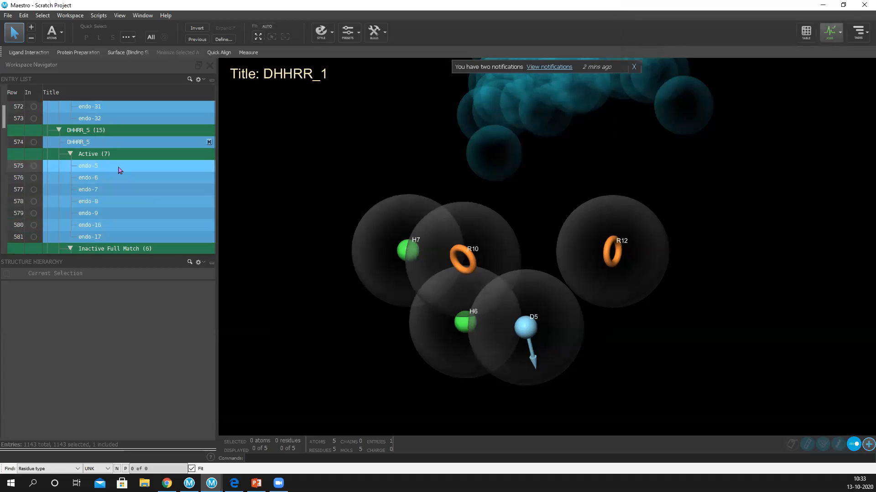
scroll(121, 170, up, 7)
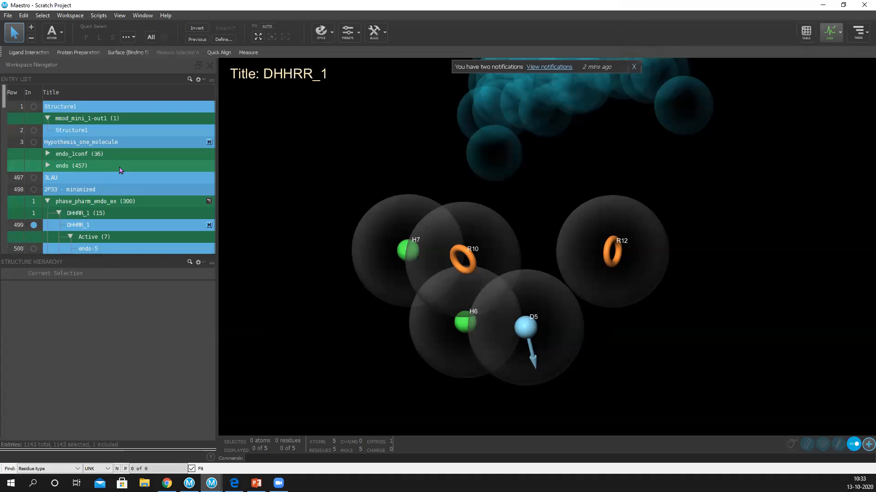
click(34, 142)
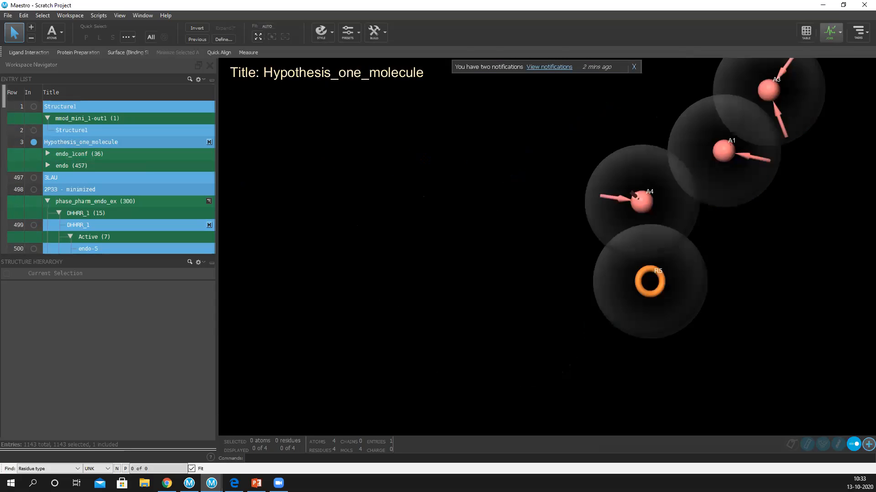
middle_drag(401, 108, 604, 146)
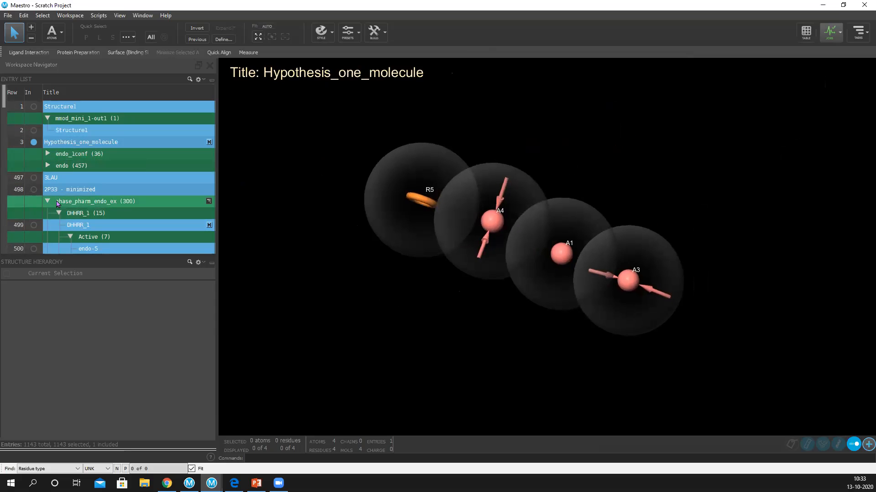
Step: Search the tasks for "enri", open the Enrichment Viewer and reposition its window
click(857, 32)
text(enri)
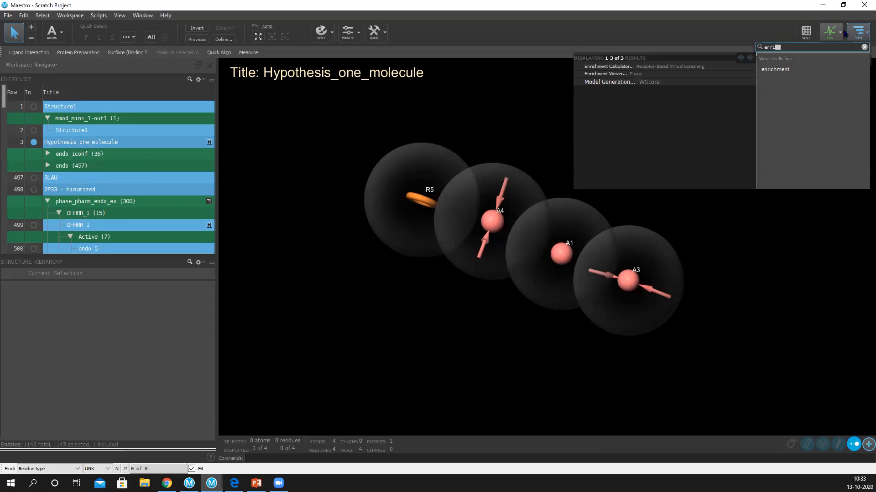
click(630, 76)
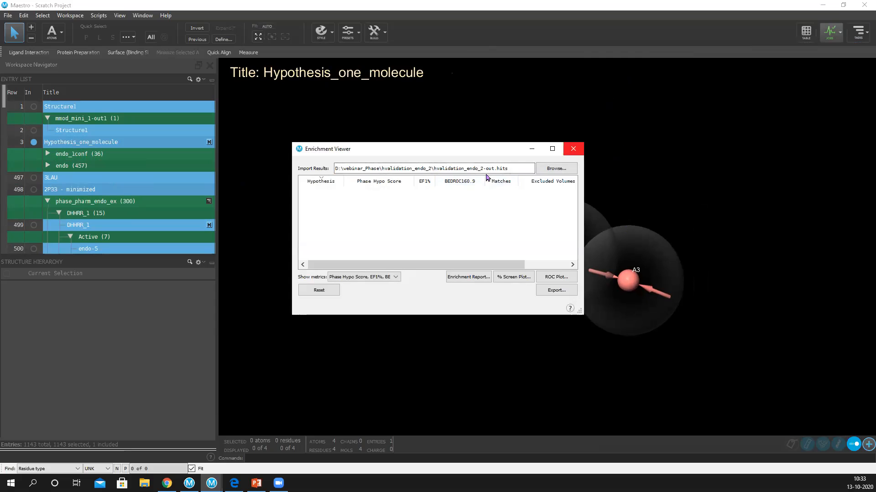
drag(483, 150, 453, 131)
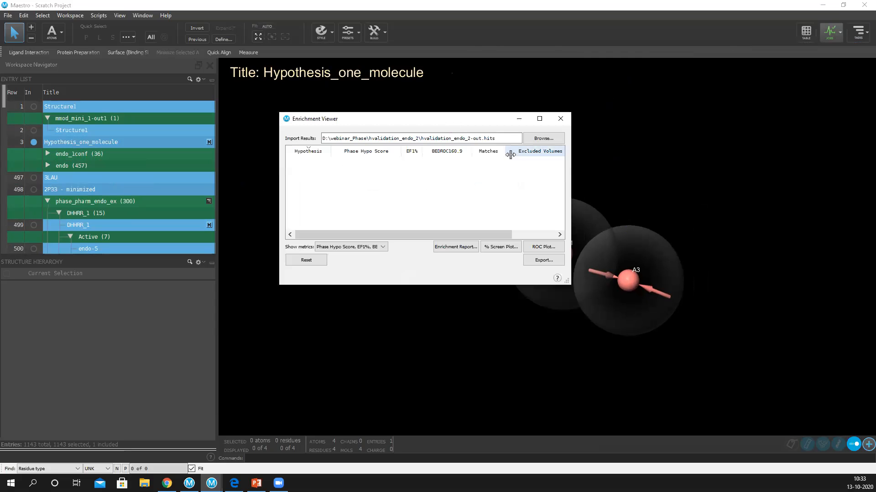
Step: Enlarge the results file browser and import hvalidation_1-out.hits from the hvalidation_1 folder
click(544, 141)
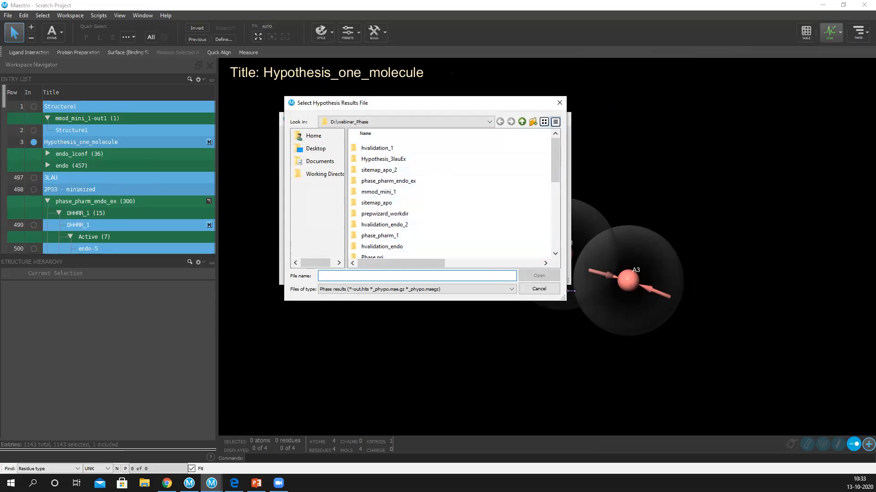
drag(563, 299, 662, 376)
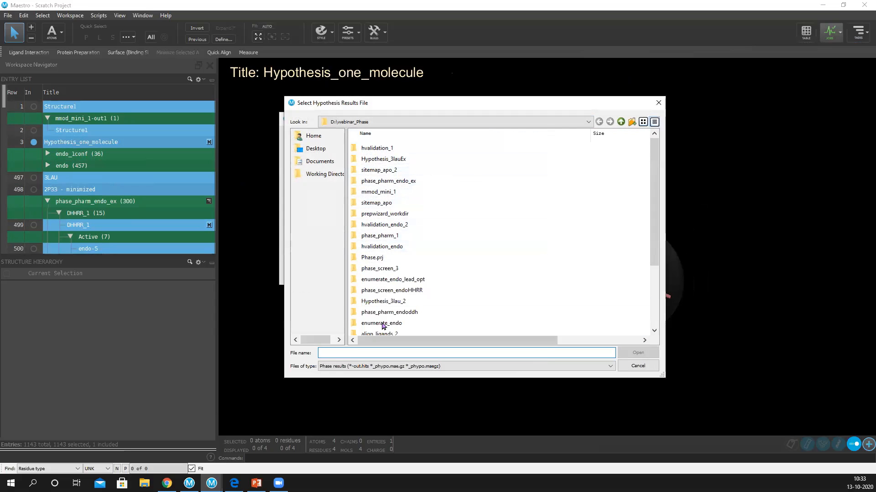
double_click(393, 151)
click(409, 149)
click(646, 356)
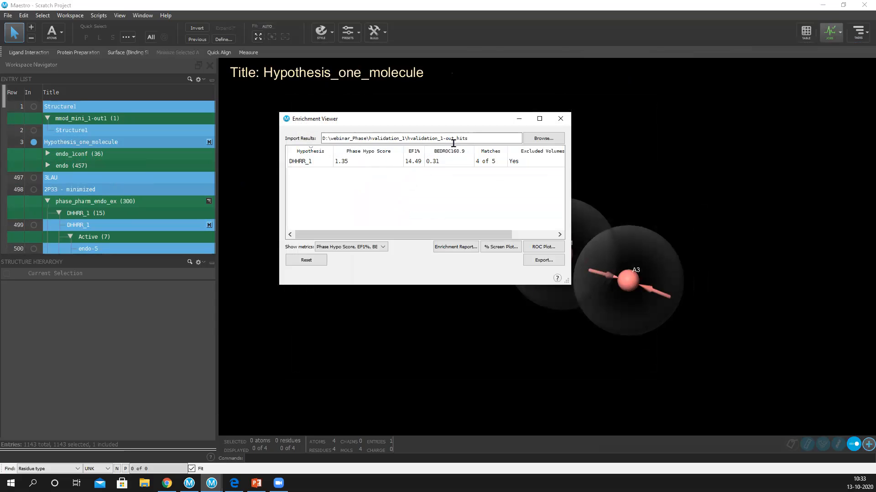
Step: Add the ROC and AUAC metrics to the maximized DHHRR_1 results table, review its values and close the Enrichment Viewer
click(539, 119)
click(131, 46)
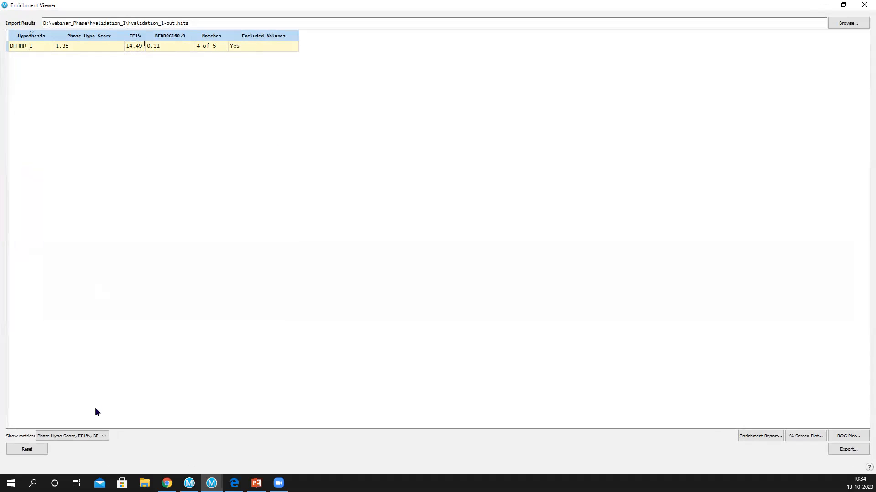
click(98, 436)
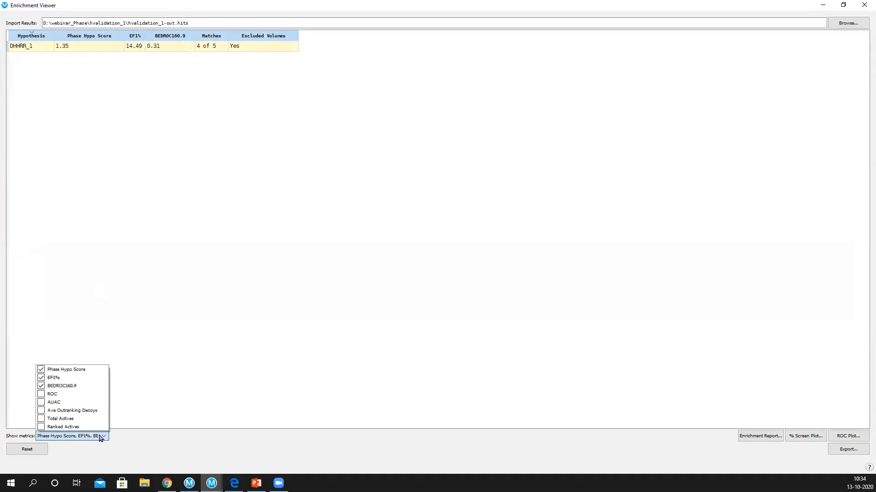
click(41, 395)
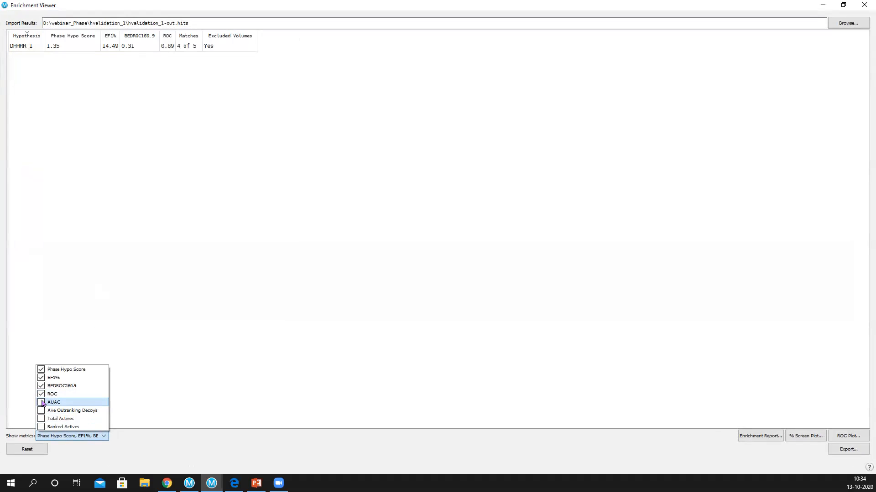
click(42, 403)
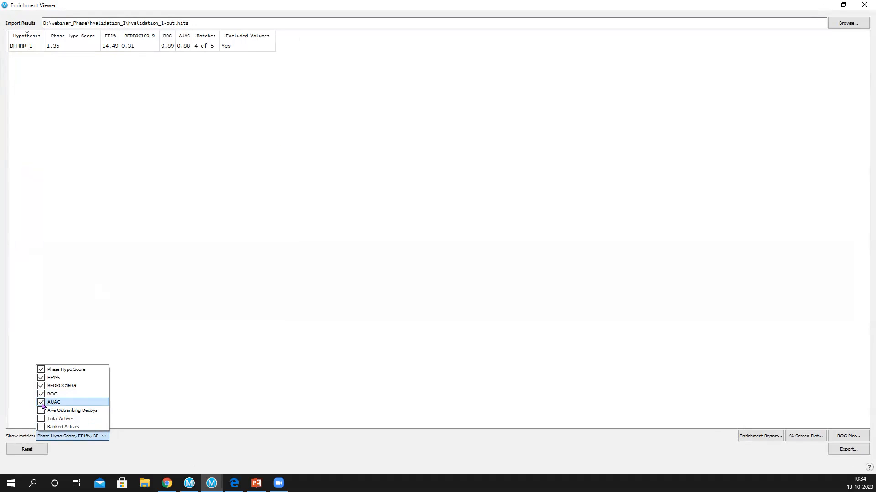
click(147, 47)
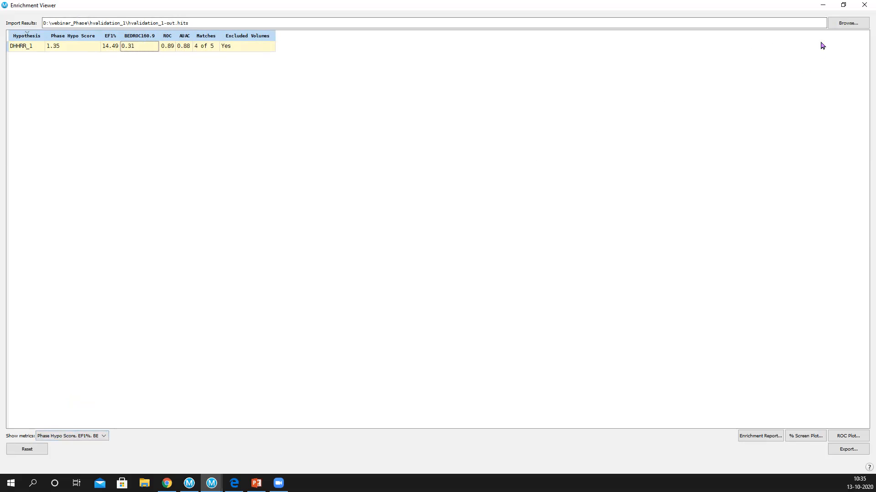
click(863, 5)
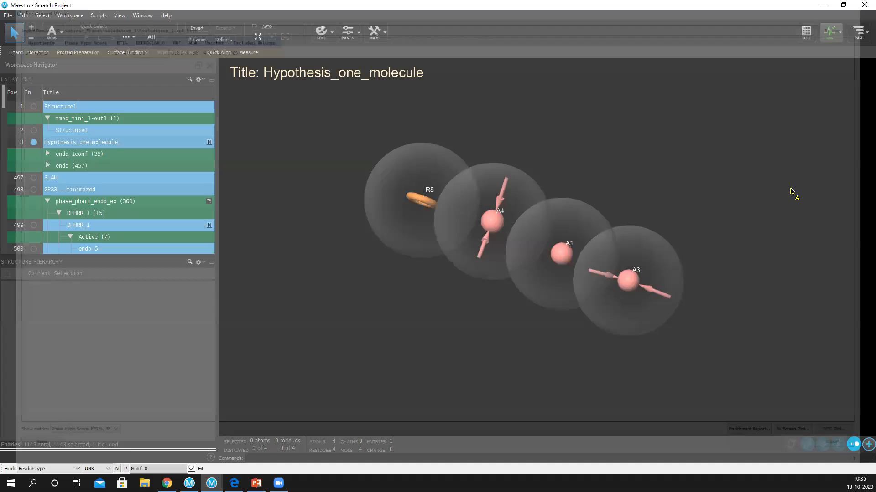
Step: Collapse the phase_pharm_endo_ex, sitemap_apo_2_out1 and phase_pharm_1 groups in the entry list
middle_drag(792, 191, 650, 277)
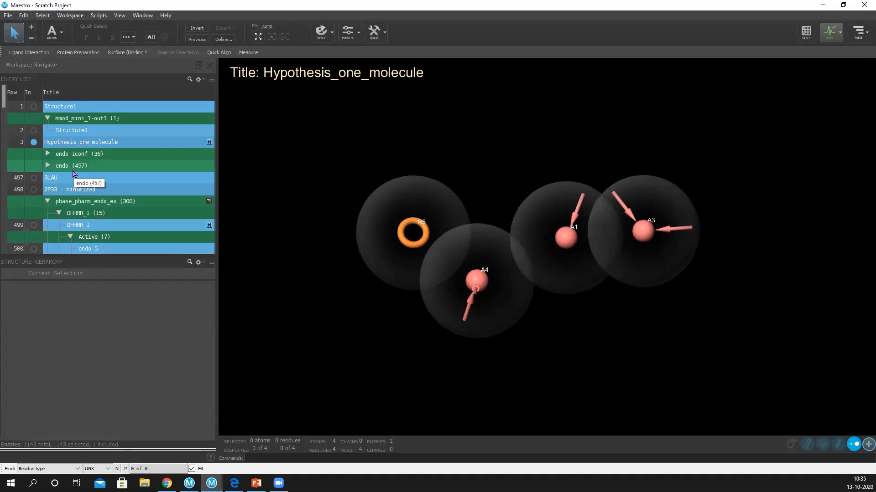
scroll(55, 212, down, 3)
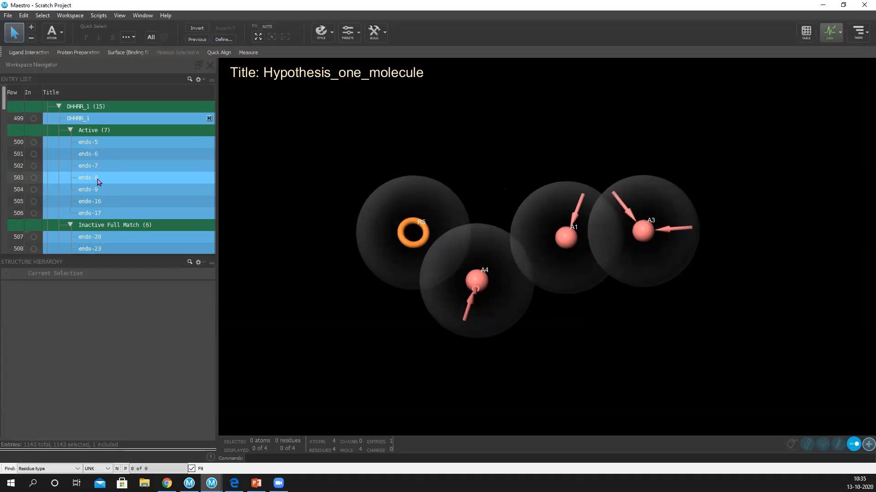
scroll(58, 216, up, 3)
scroll(59, 218, down, 3)
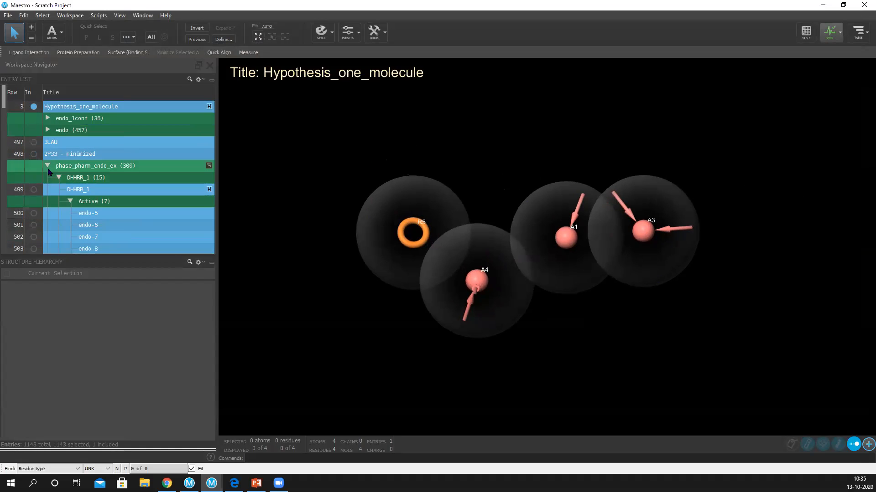
click(47, 165)
click(47, 177)
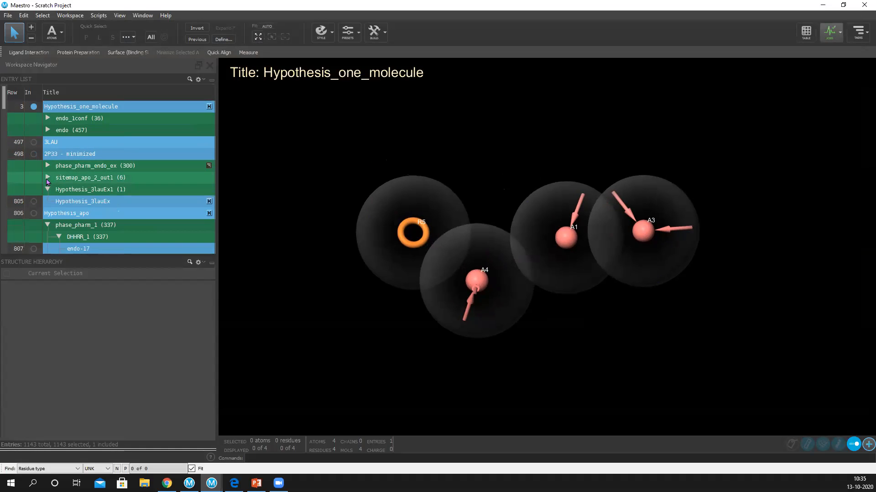
scroll(114, 182, down, 1)
scroll(126, 184, down, 2)
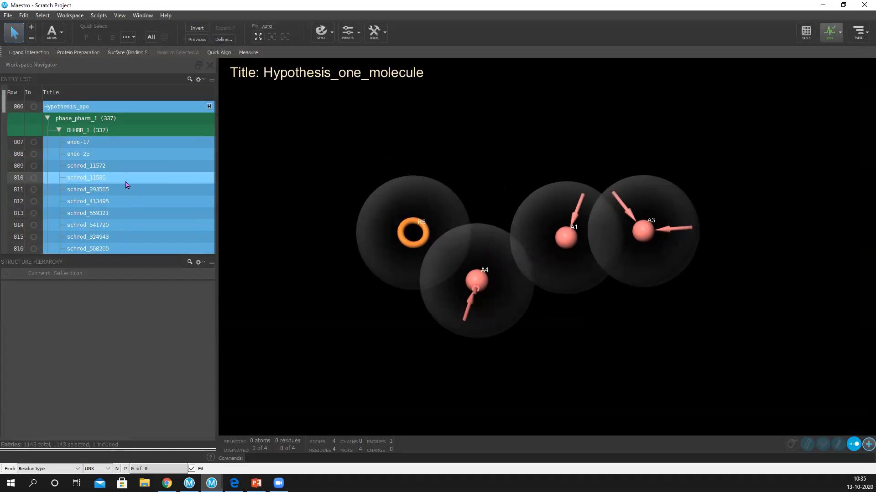
click(48, 119)
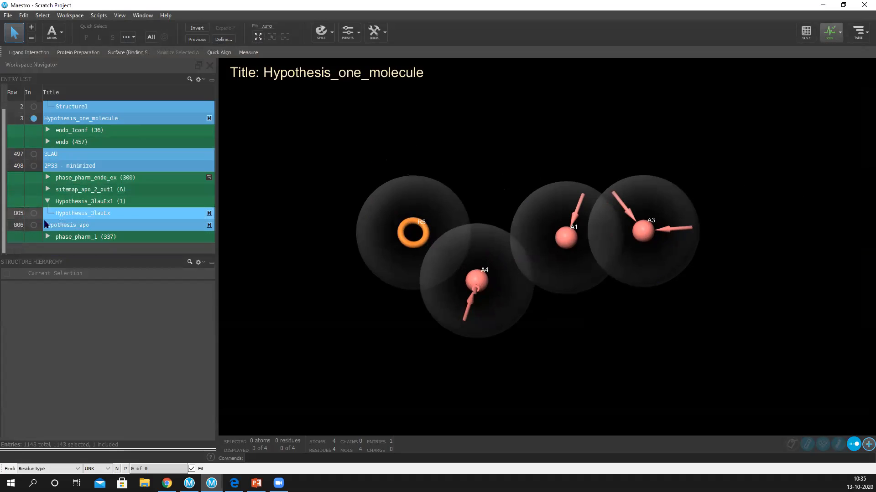
Step: Display only Hypothesis_3lauEx in the workspace and examine its features and surrounding excluded volumes
click(34, 213)
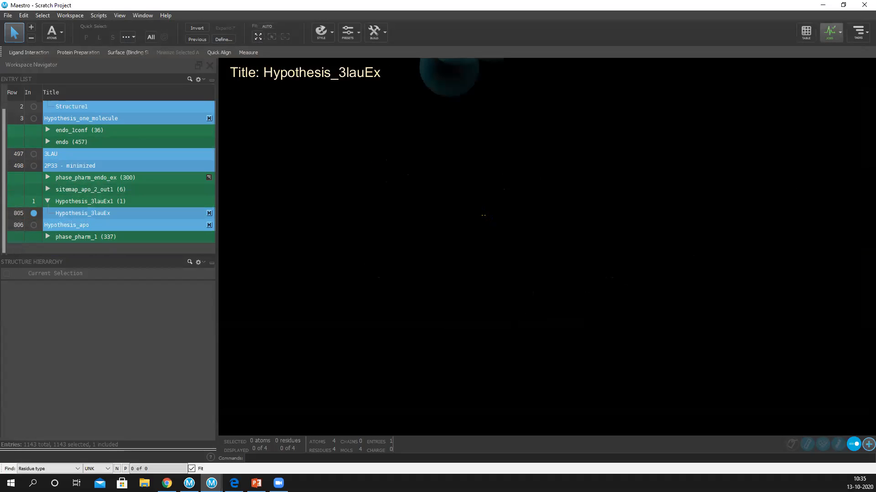
middle_drag(585, 194, 640, 236)
scroll(681, 230, up, 5)
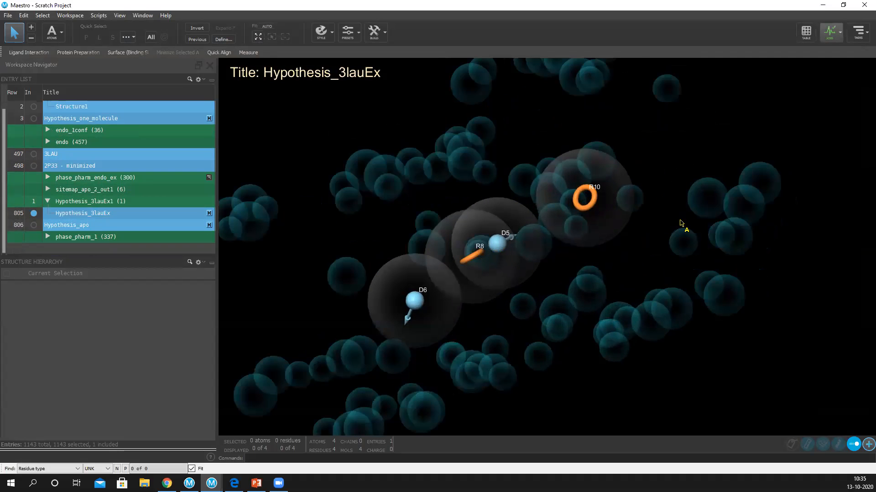
Step: Open Develop Pharmacophore Hypothesis, review the available sources for creating a pharmacophore model, and close it without changes
click(858, 32)
text(enri)
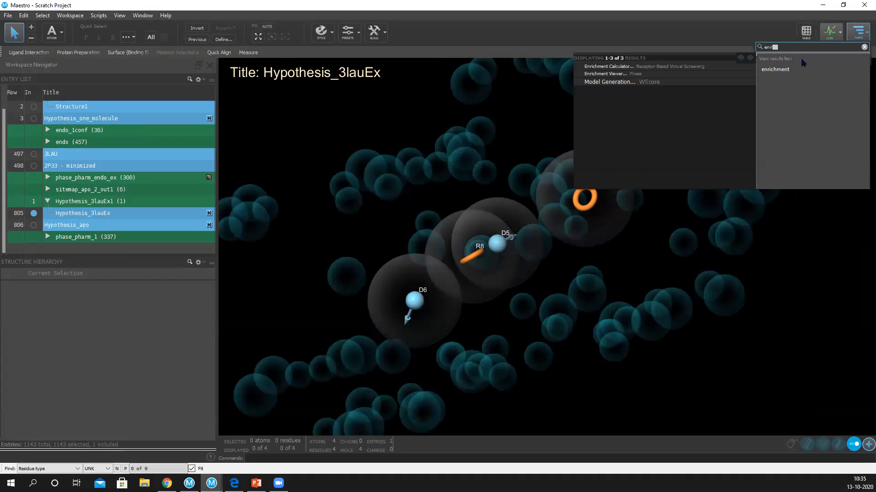
key(Escape)
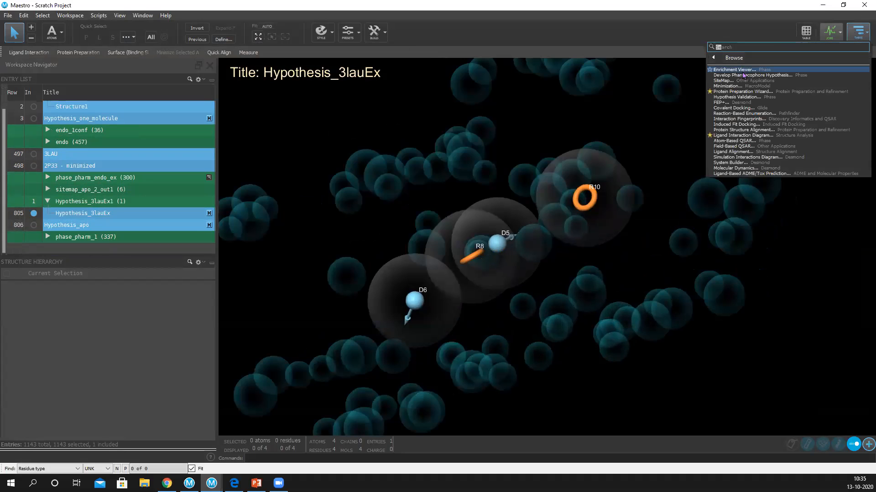
click(744, 75)
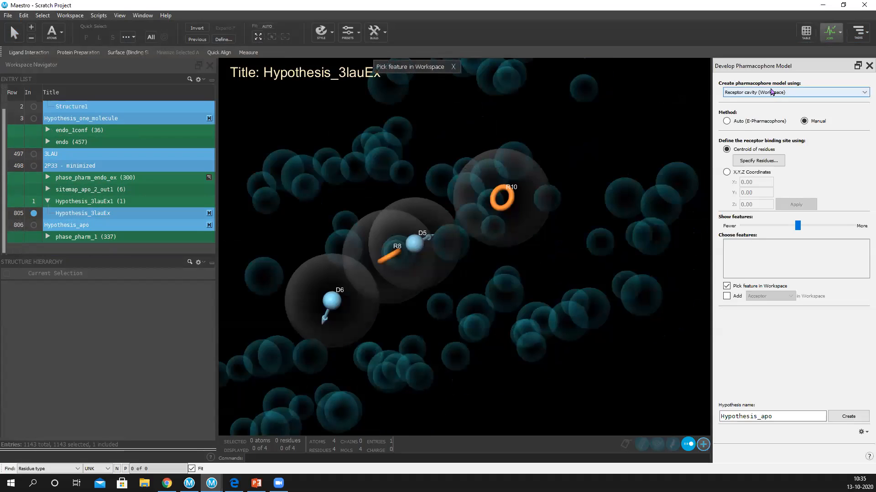
click(771, 92)
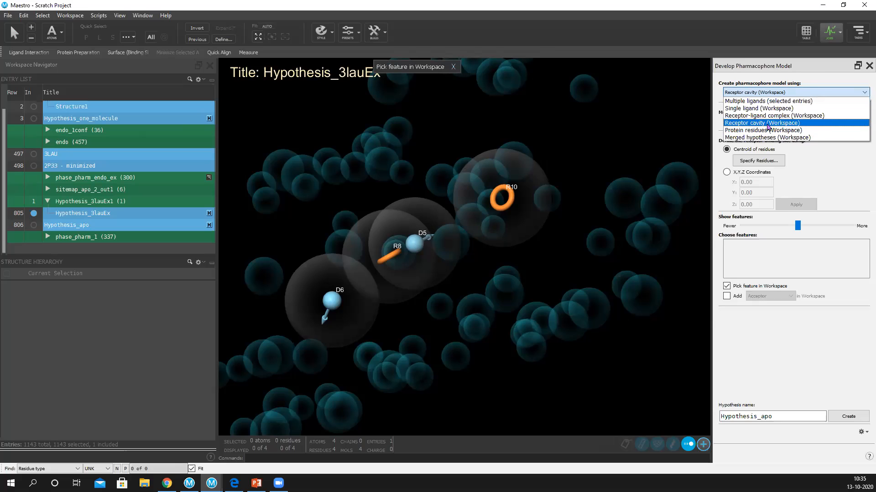
click(860, 68)
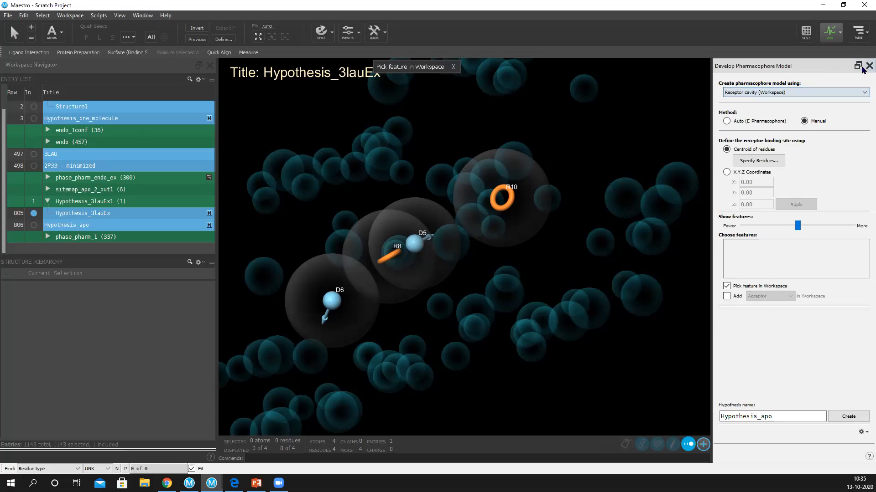
click(868, 66)
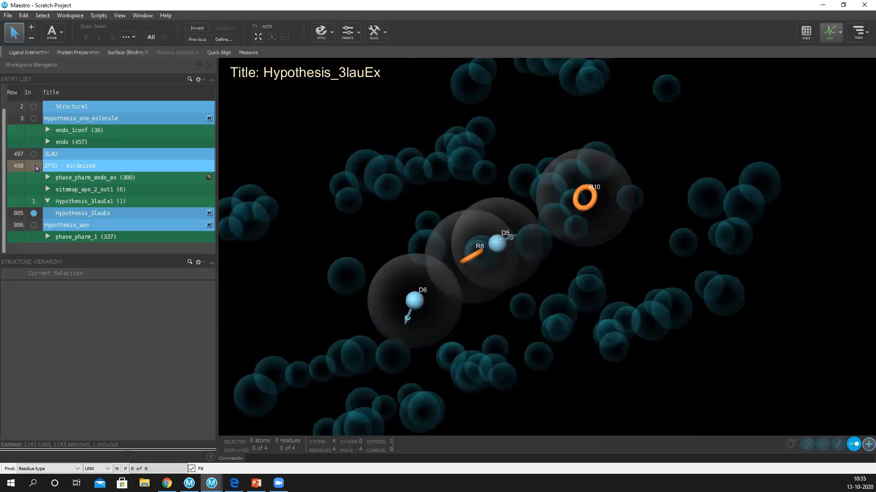
Step: Display only Hypothesis_one_molecule in the workspace and open Validate Hypothesis for it
click(72, 120)
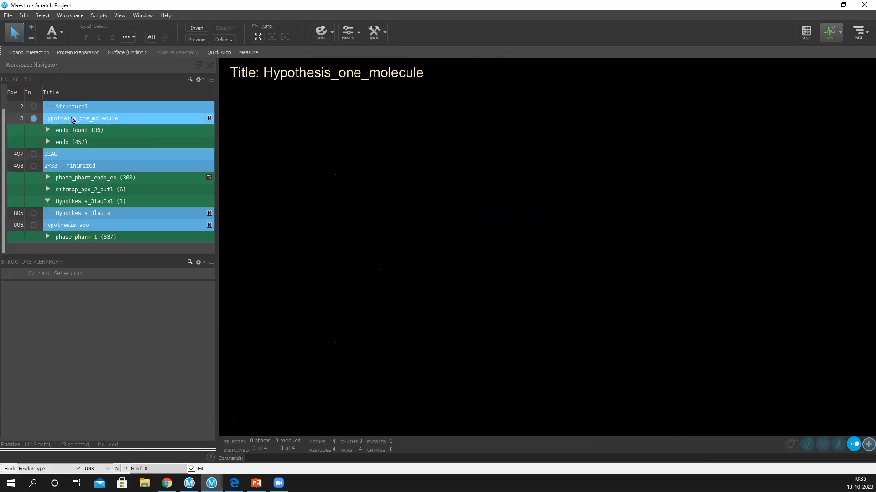
click(100, 120)
click(209, 120)
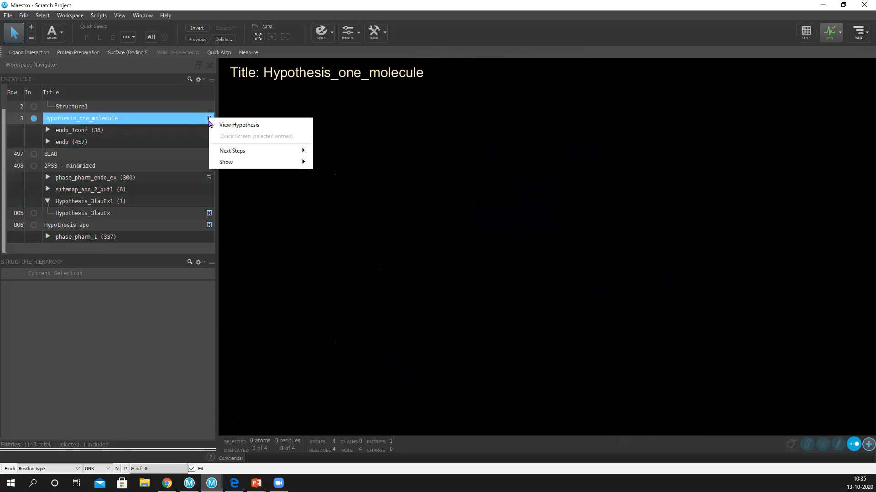
mouse_move(240, 150)
click(334, 151)
Step: Check the actives and decoys file paths in Hypotheses Validation, and close it without running a job
click(150, 31)
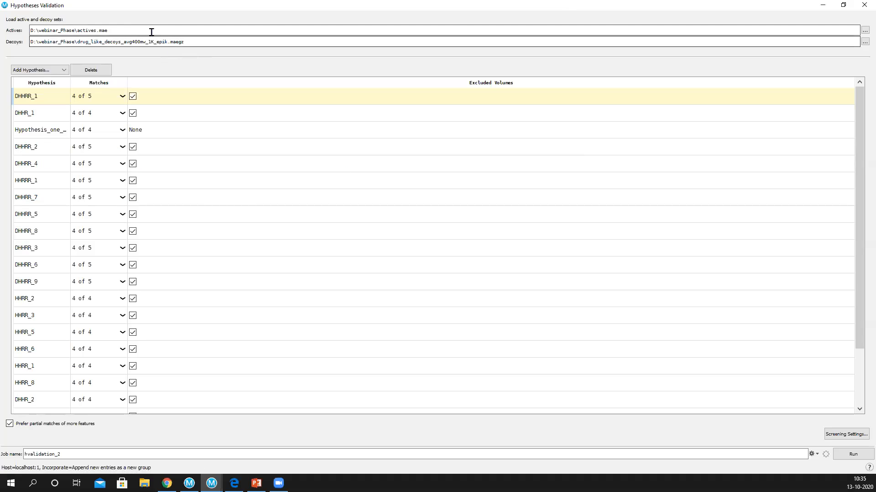
drag(139, 30, 28, 31)
click(197, 42)
drag(183, 42, 29, 42)
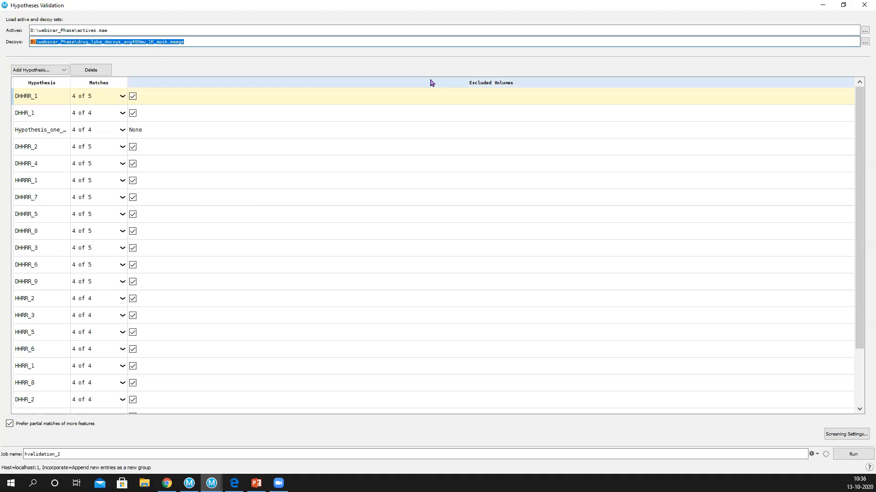
click(863, 6)
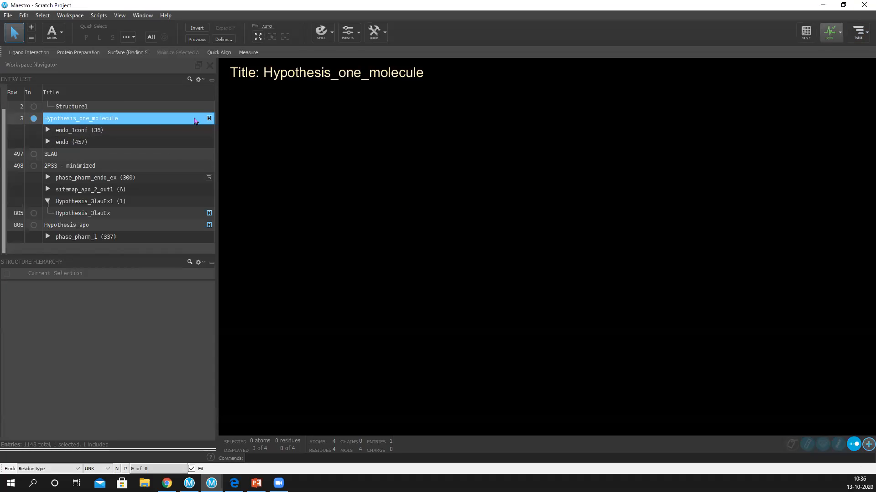
Step: Add Hypothesis_one_molecule to a database screen
click(209, 119)
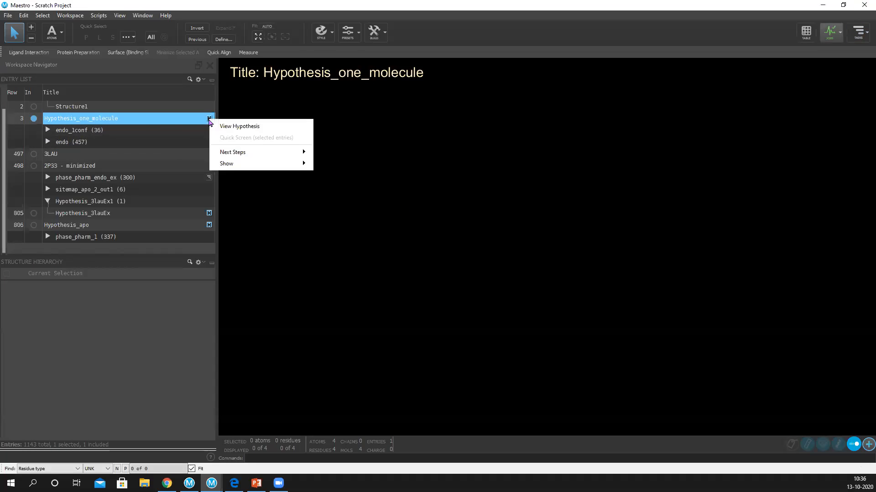
mouse_move(226, 155)
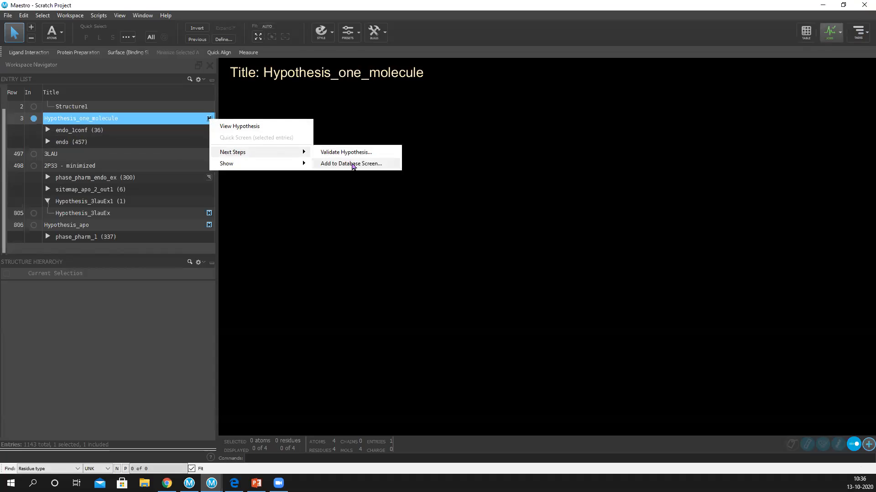
click(358, 164)
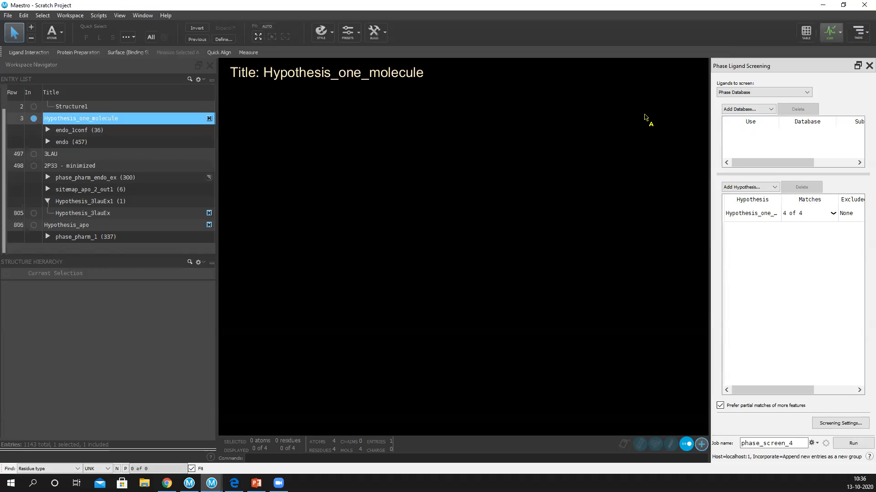
Step: Review the sources of ligands to screen, including Project Table (selected entries), and return to Phase Database
click(788, 93)
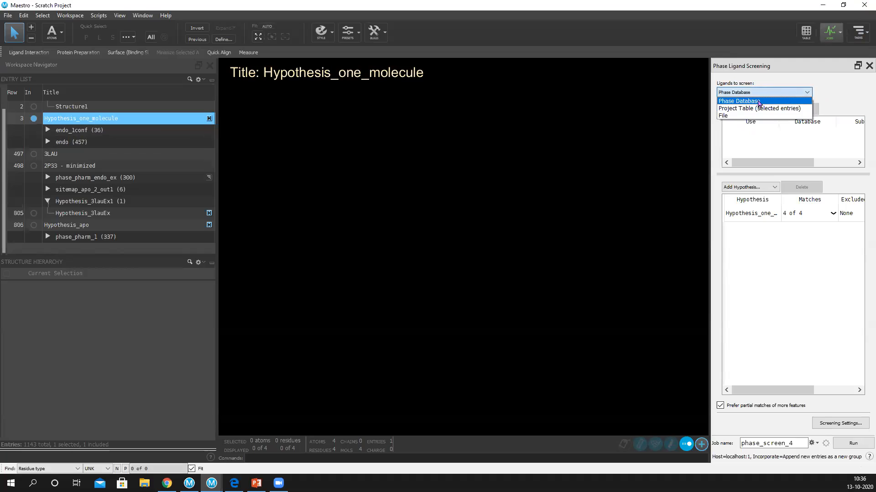
click(760, 101)
click(766, 93)
click(753, 109)
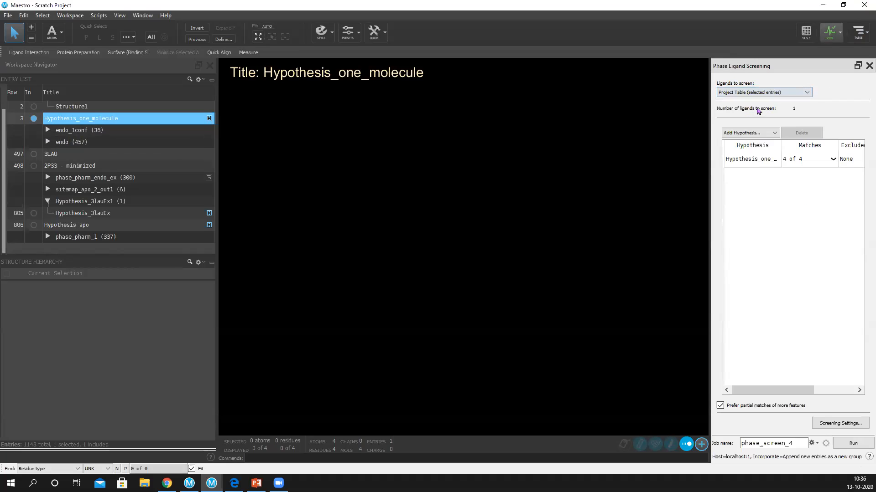
click(753, 160)
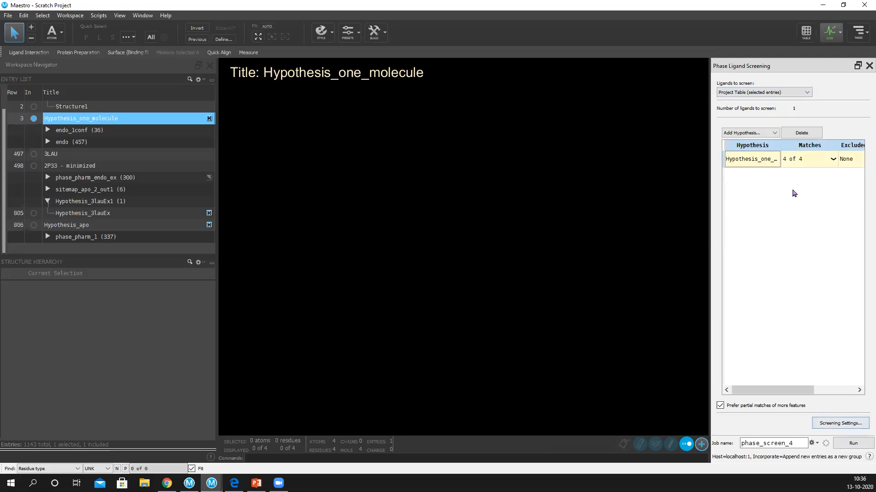
click(782, 93)
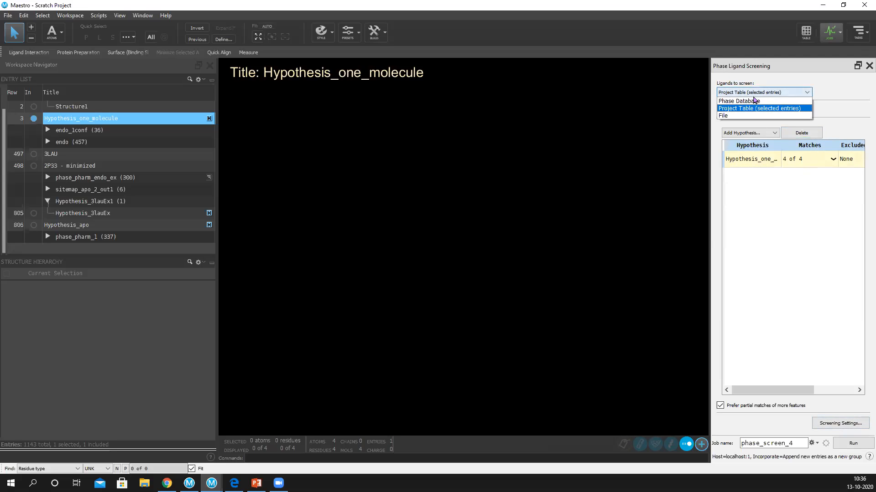
click(744, 101)
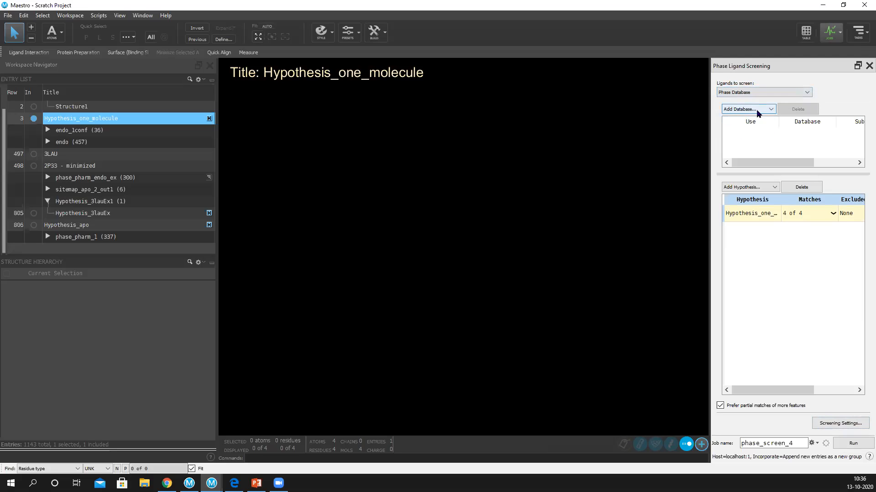
Step: Start adding a Phase database and browse to the folder D:\Workshop_2018_V2\Workshop_2019_2\Phase_3D_QSAR
click(757, 113)
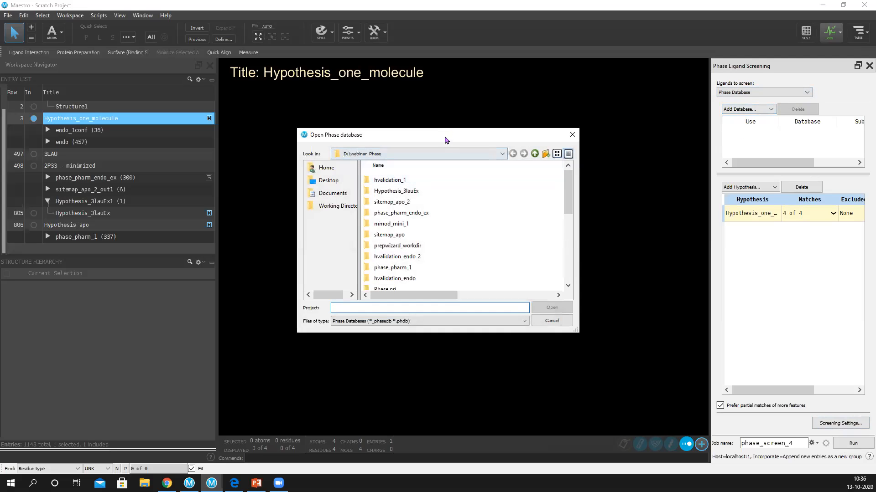
drag(442, 139, 412, 105)
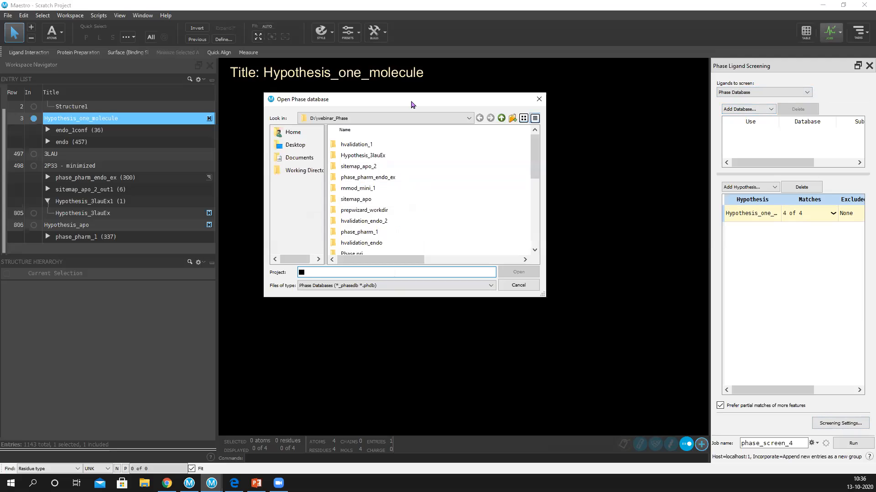
click(365, 115)
click(325, 147)
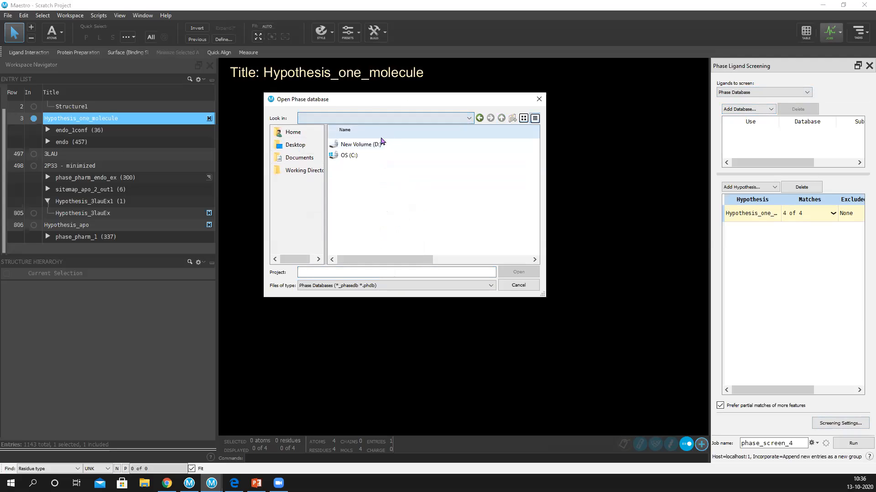
click(371, 145)
double_click(371, 145)
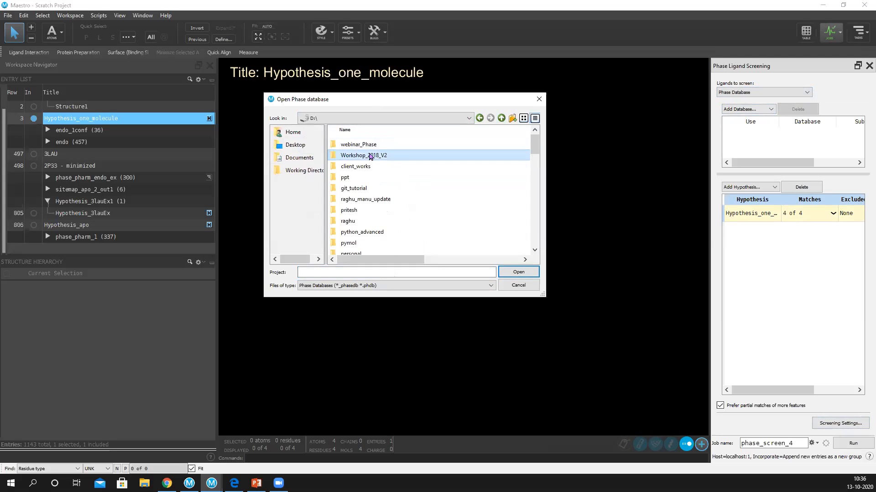
double_click(371, 156)
double_click(365, 145)
click(366, 158)
double_click(366, 158)
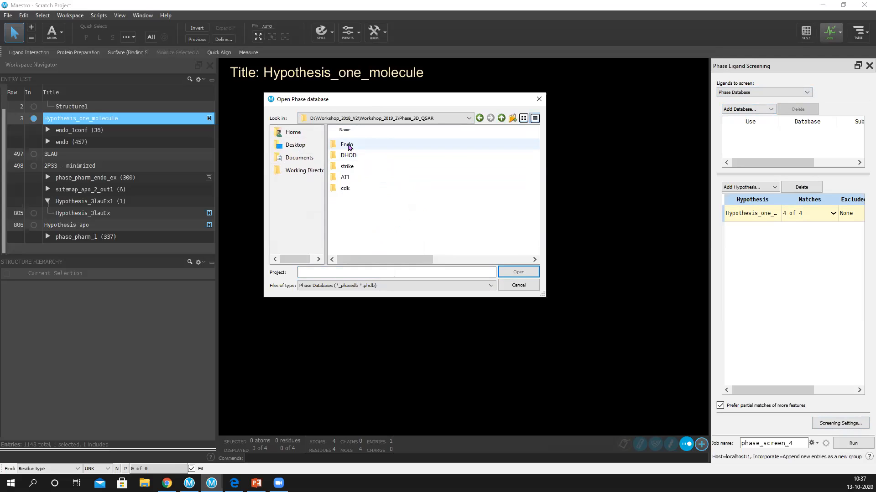
Step: Look for a Phase database in the Endo and strike folders and return to Phase_3D_QSAR
double_click(348, 145)
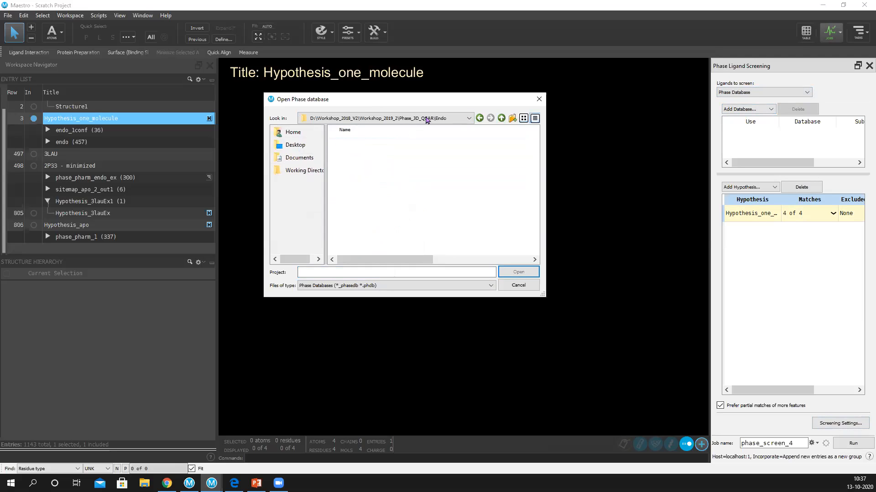
click(480, 118)
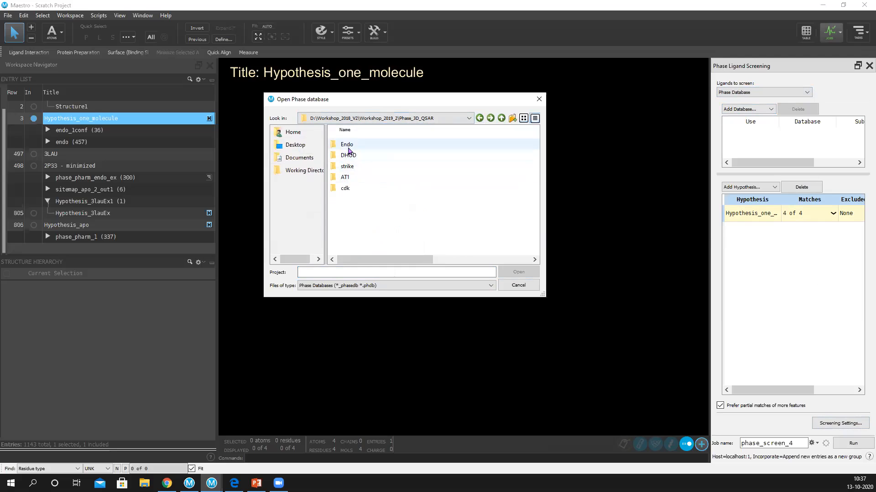
double_click(349, 147)
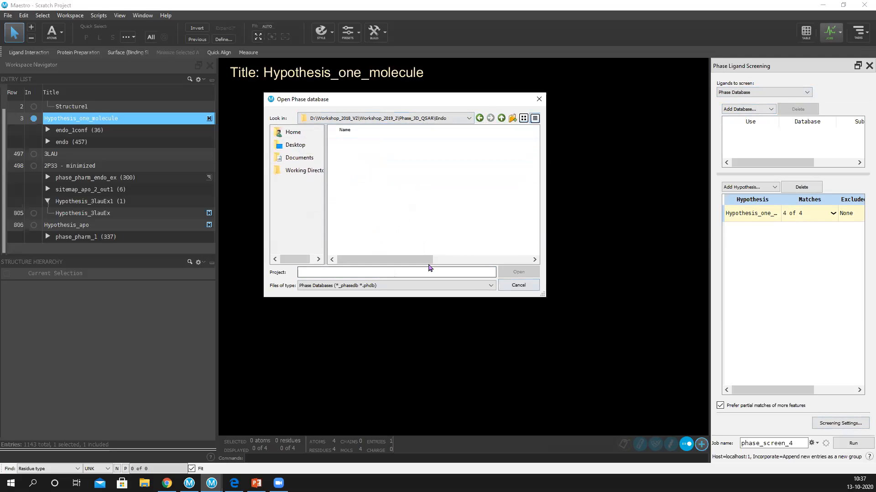
click(435, 120)
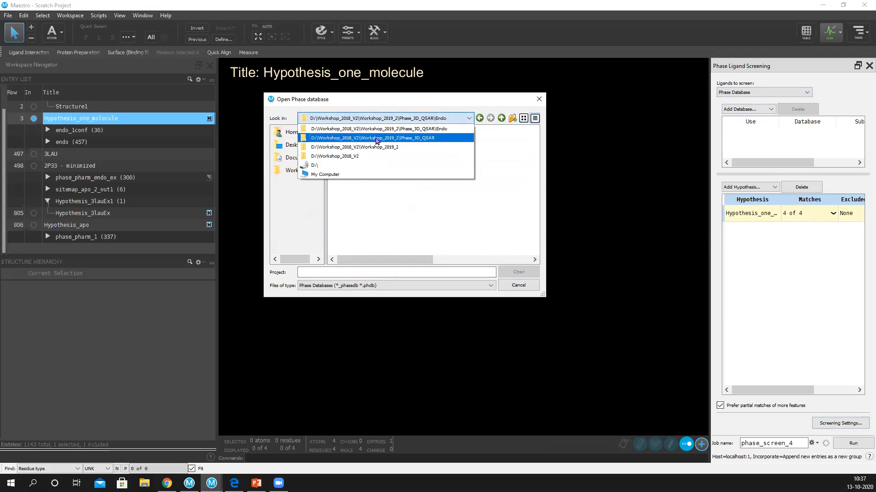
click(361, 139)
double_click(349, 167)
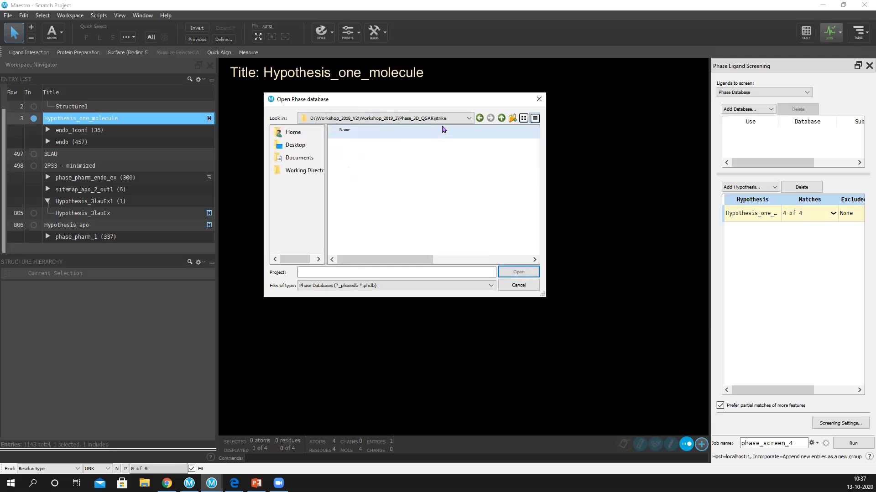
click(480, 118)
Step: Add testDB.phdb from the AT1 folder as the screening database, run the phase_screen_4 job, and close Phase Ligand Screening
double_click(349, 177)
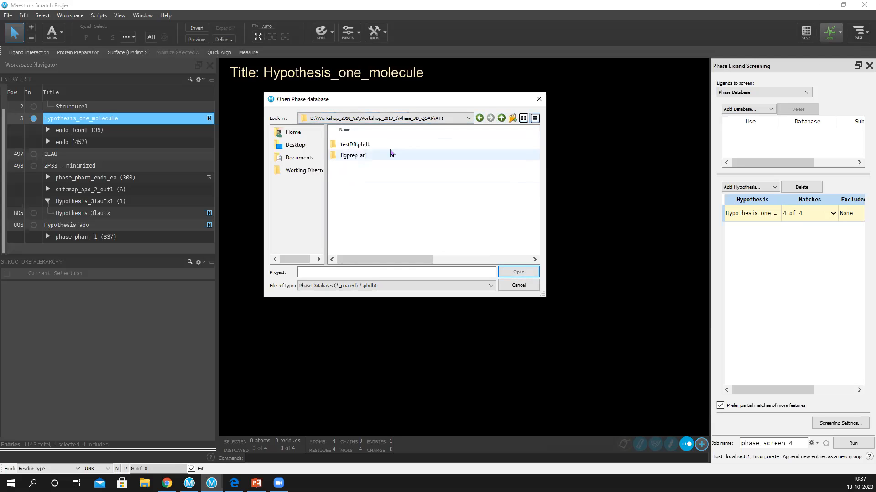
click(369, 145)
click(518, 272)
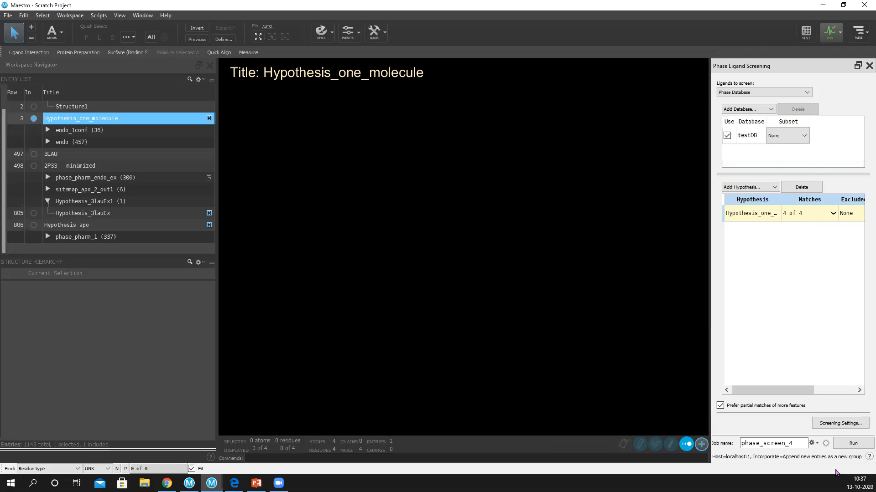
click(852, 444)
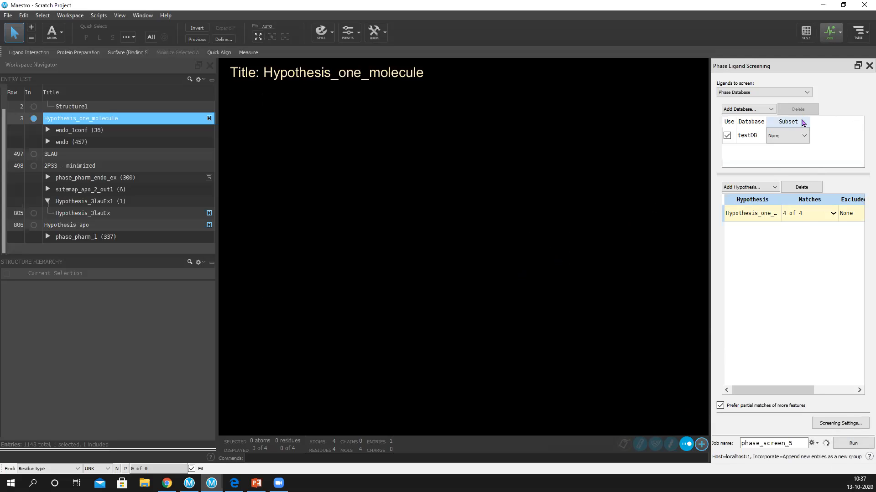
click(868, 67)
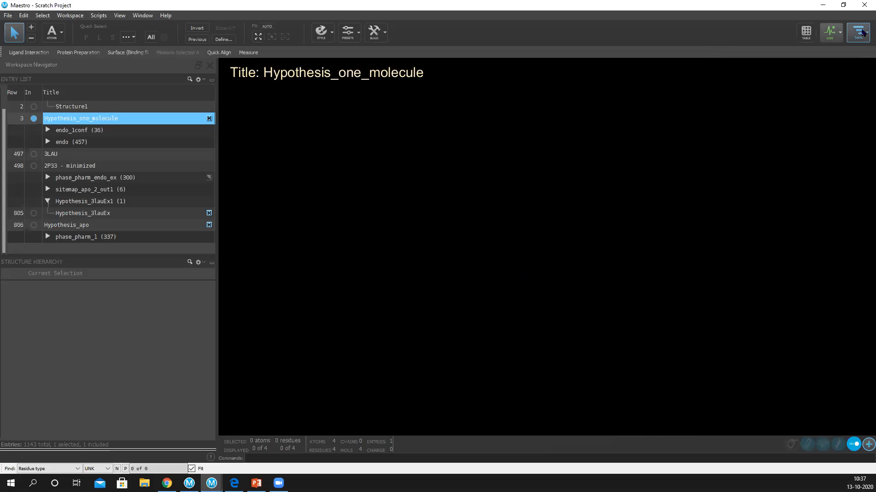
Step: Bring up the Develop Pharmacophore Hypothesis task to review how a pharmacophore model is created, and close it again
click(858, 32)
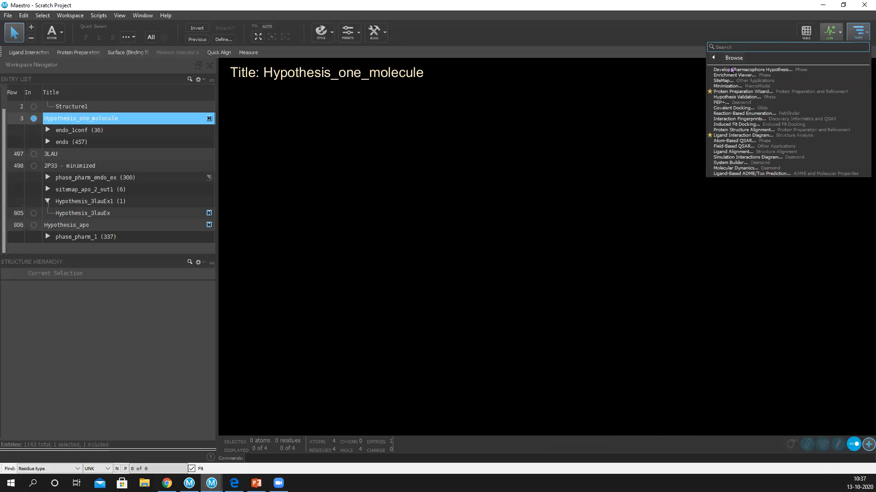
click(733, 70)
click(862, 30)
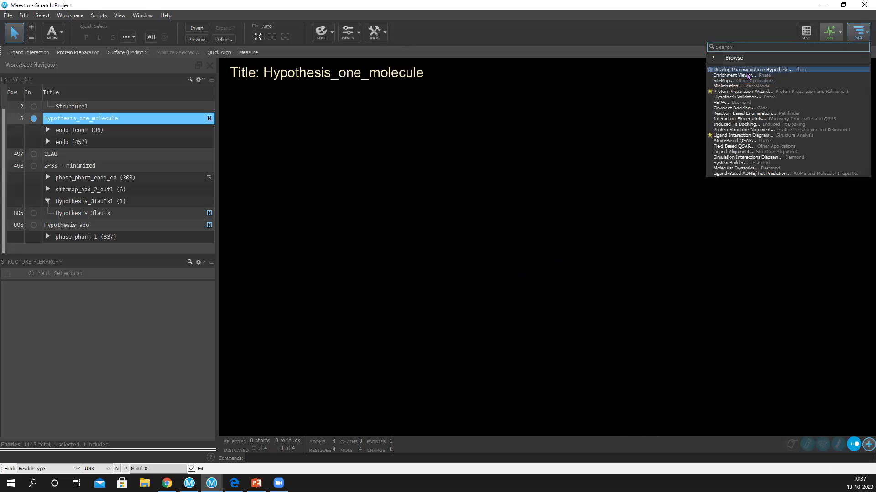
click(748, 71)
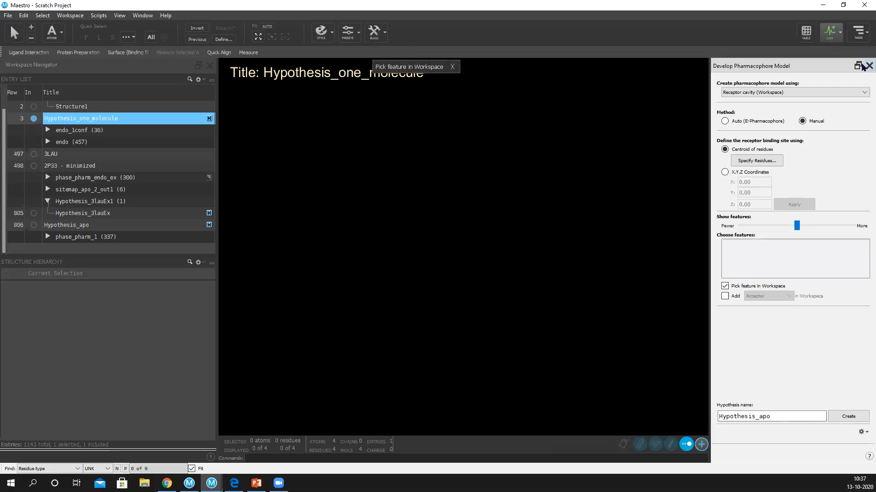
click(868, 66)
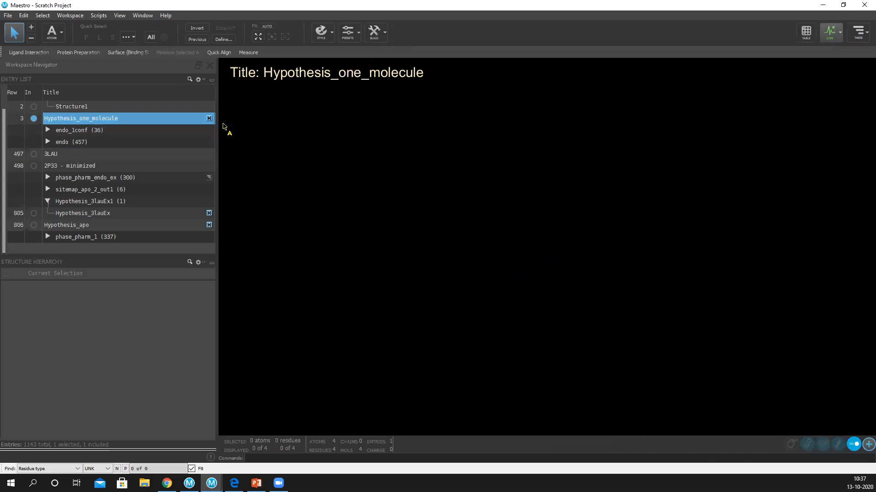
Step: Bring up the Validate Hypothesis option for the Hypothesis_one_molecule entry and close its window
click(210, 119)
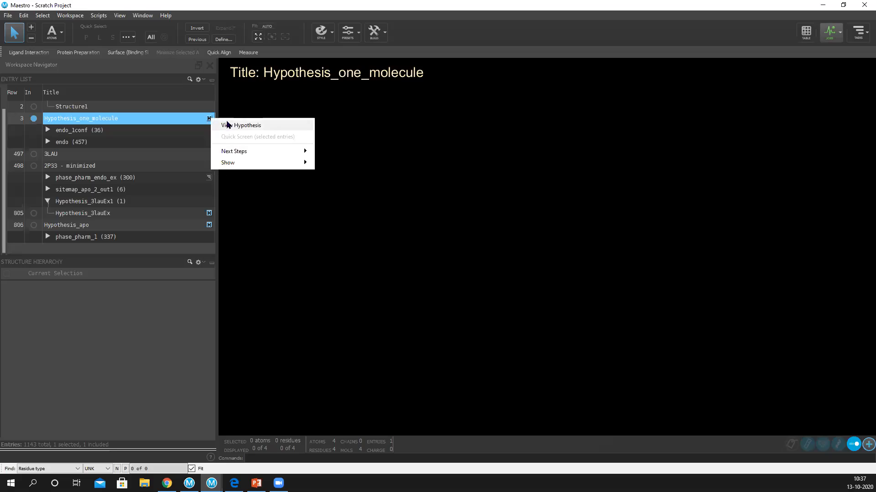
mouse_move(283, 154)
click(360, 151)
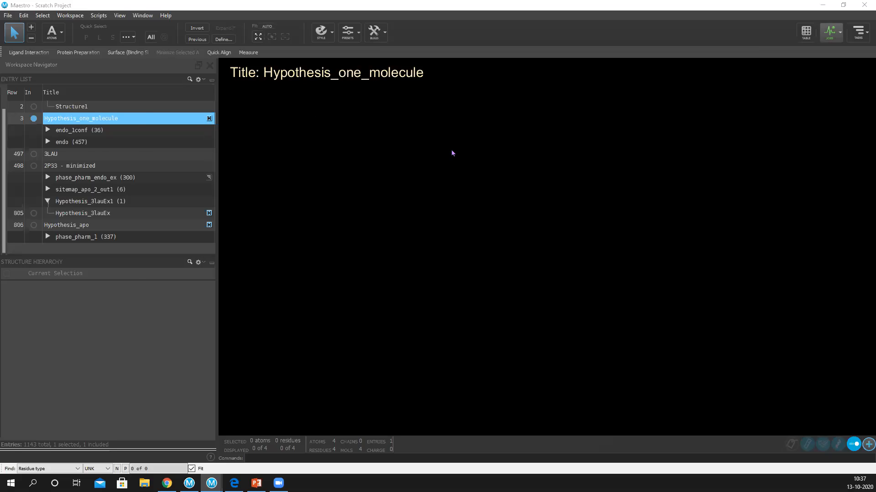
click(864, 5)
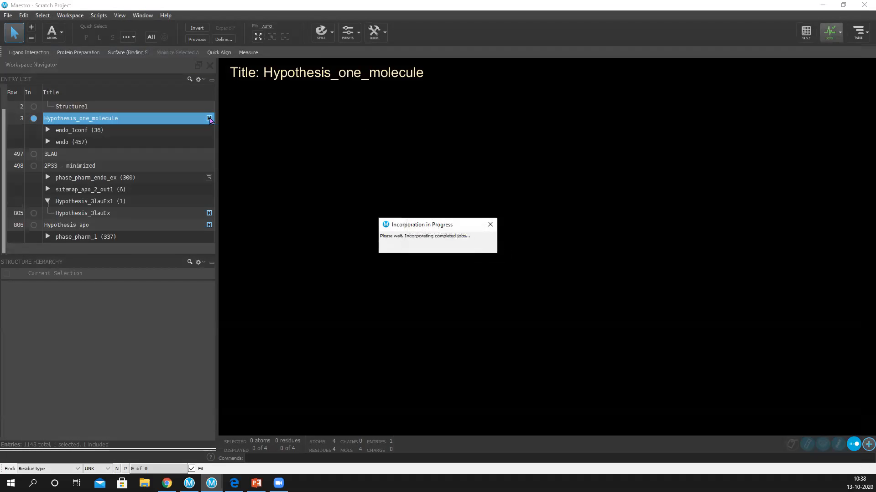
Step: Show how Hypothesis_one_molecule is added to a database screen, and close the screening panel without running it
click(139, 118)
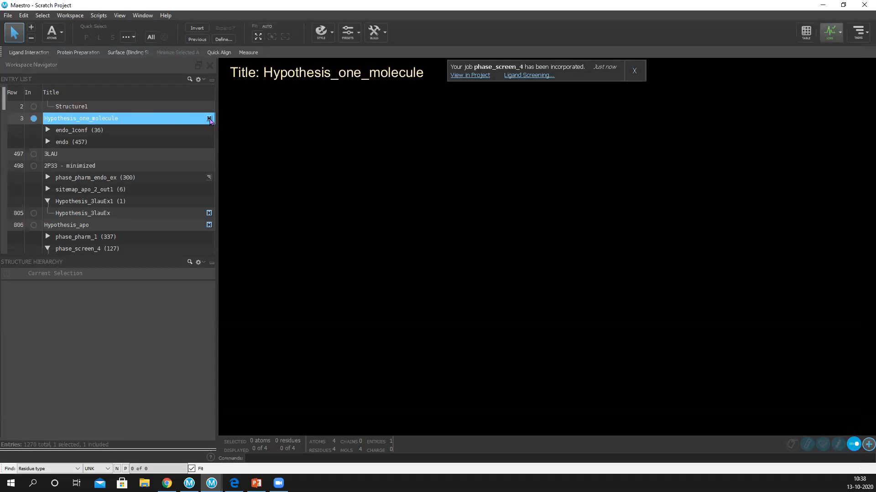
click(209, 118)
mouse_move(233, 153)
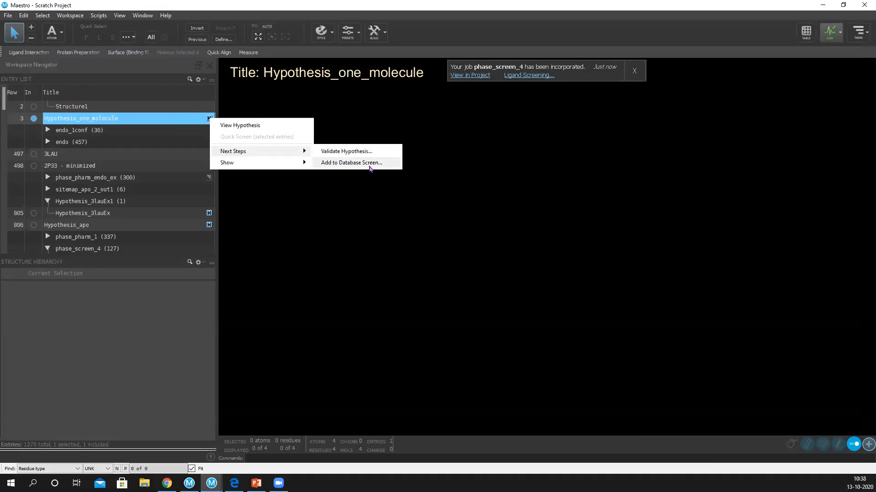
click(370, 166)
click(868, 65)
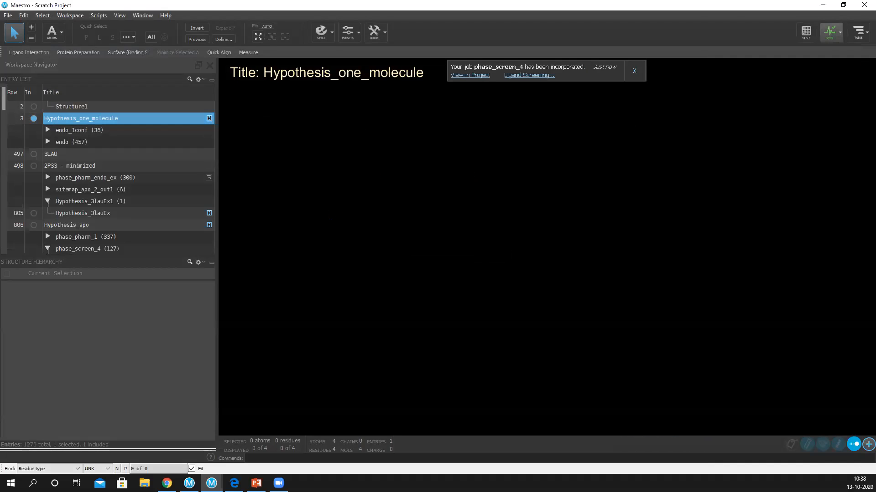
Step: Select the Hypothesis_one_molecule group within the phase_screen_4 results and display its hypothesis in the Workspace
scroll(120, 179, down, 5)
scroll(119, 178, up, 2)
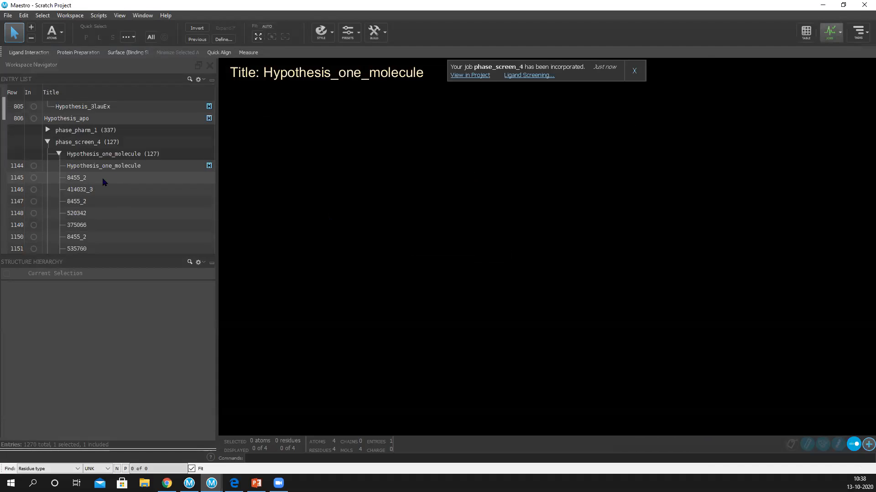
click(127, 154)
click(34, 167)
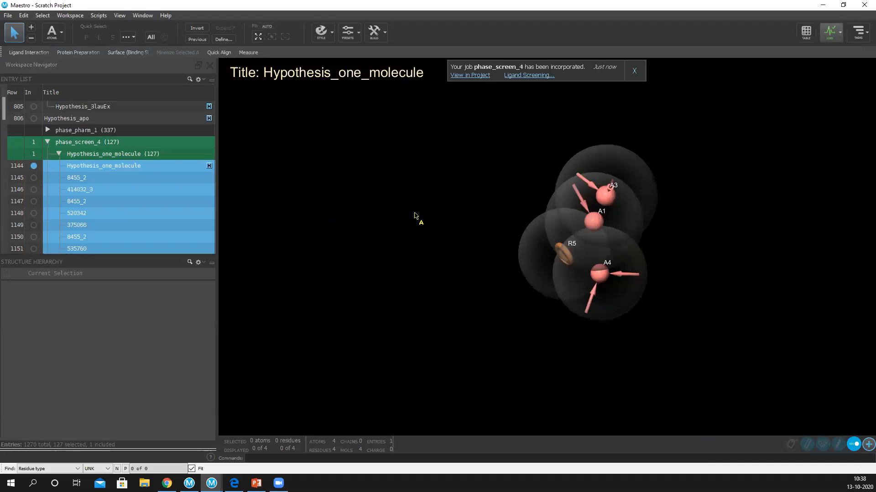
middle_drag(598, 260, 746, 273)
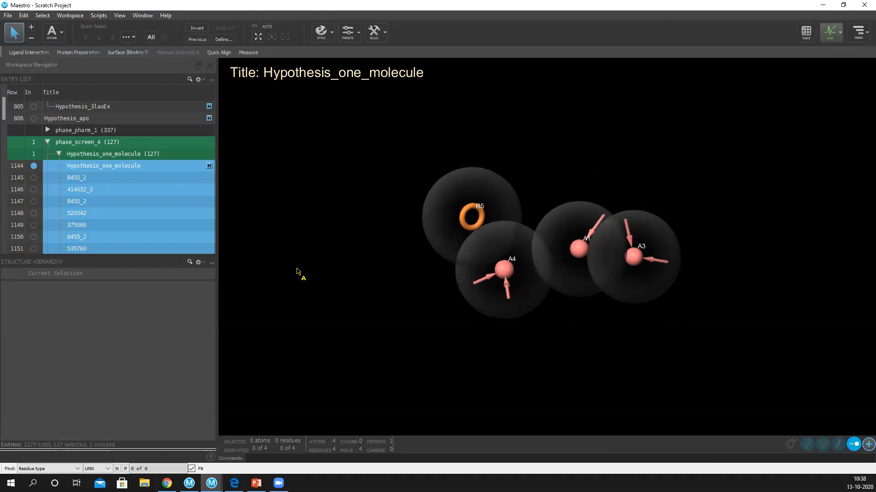
Step: Display the hit 690109_1, and include all selected phase_screen_4 entries in the Workspace, continuing past the performance warning
scroll(51, 196, down, 5)
scroll(50, 198, down, 5)
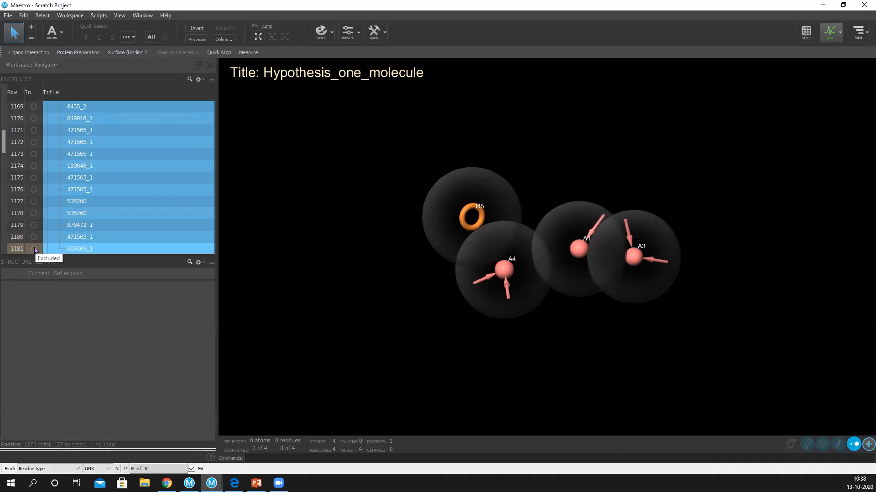
click(34, 248)
scroll(88, 189, up, 10)
right_click(88, 188)
click(107, 181)
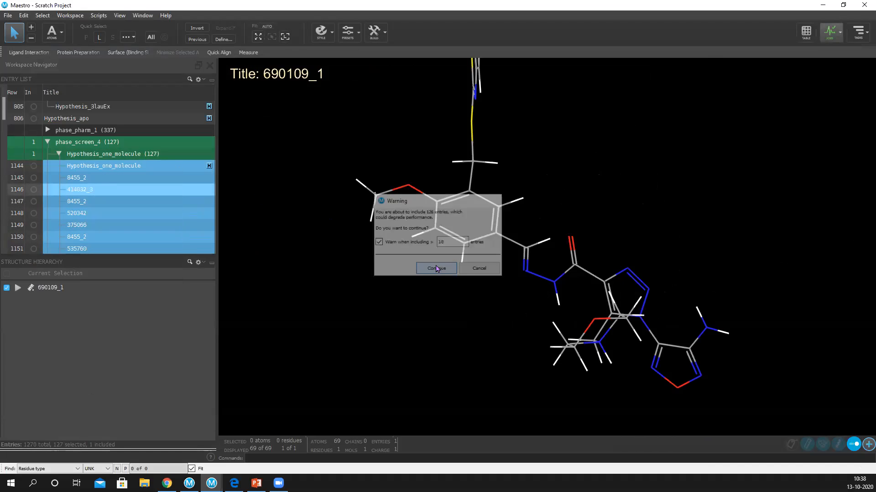
click(436, 269)
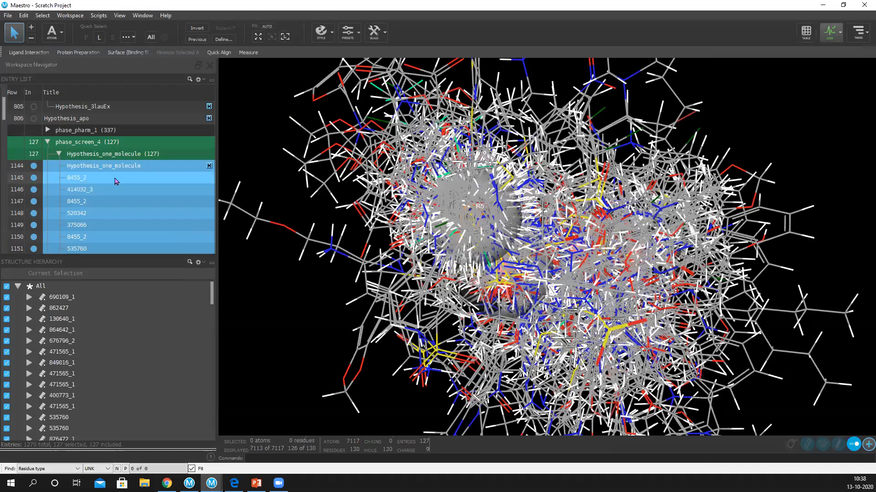
scroll(115, 182, down, 1)
middle_drag(594, 211, 597, 264)
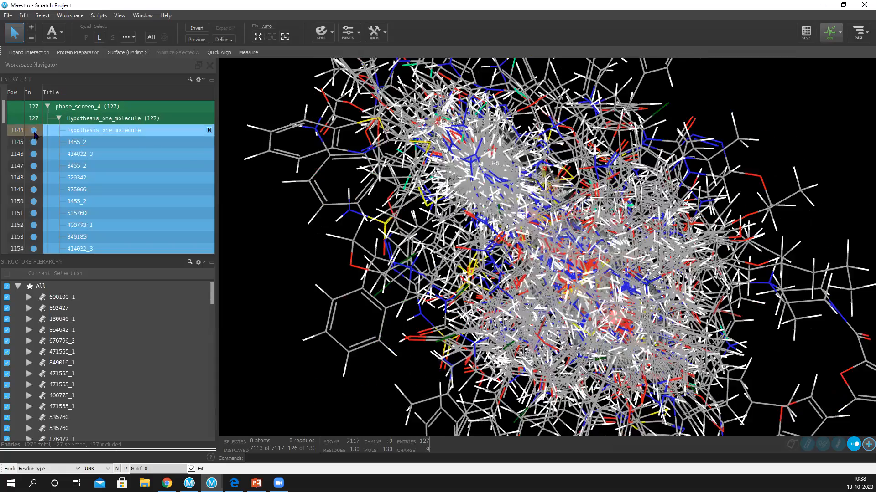
Step: Display only the hypothesis with the first seven screening hits, 8455_2 through 535760, and examine their overlay on the features
click(34, 131)
shift+click(33, 154)
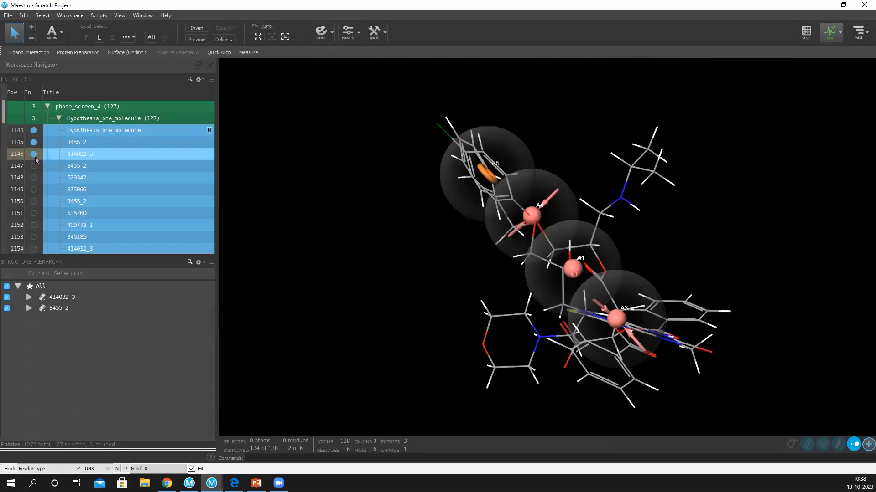
click(34, 166)
click(33, 178)
click(34, 189)
click(34, 214)
click(33, 201)
middle_drag(569, 226, 609, 212)
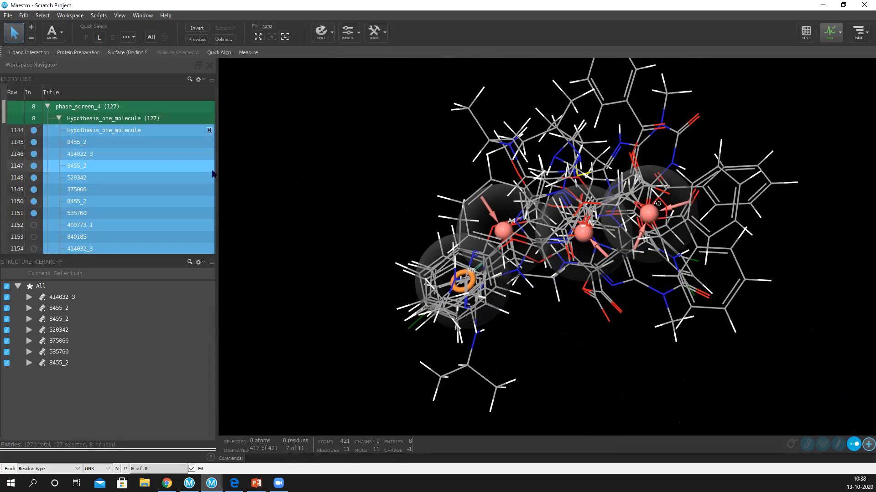
right_drag(426, 155, 372, 154)
Step: Examine the Fitness and PhaseScreenScore values of the phase_screen_4 hits in the Project Table, and close the table
click(858, 31)
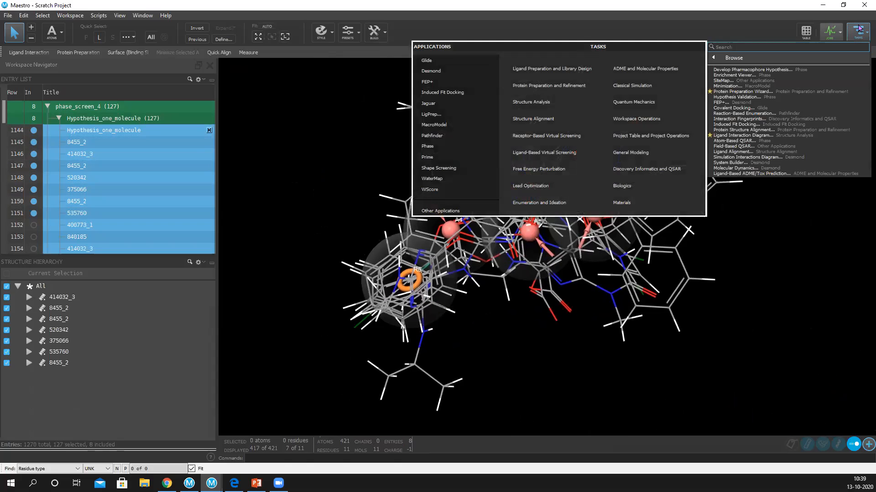
click(547, 321)
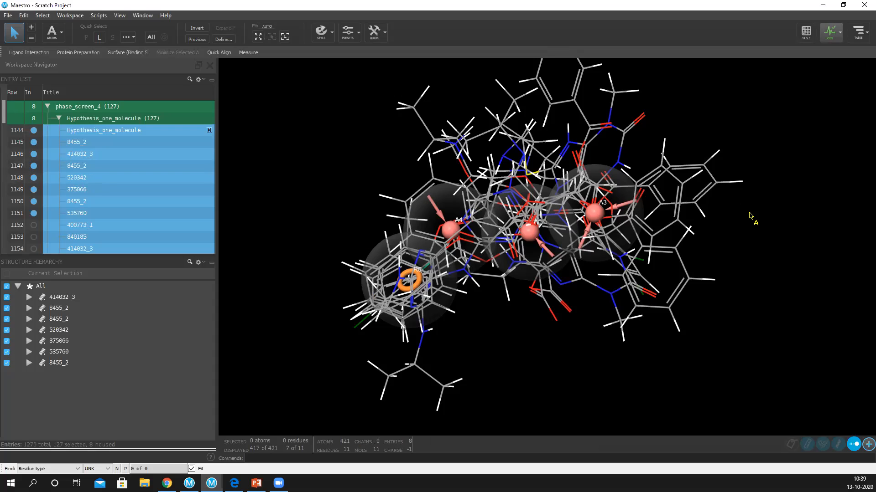
click(150, 16)
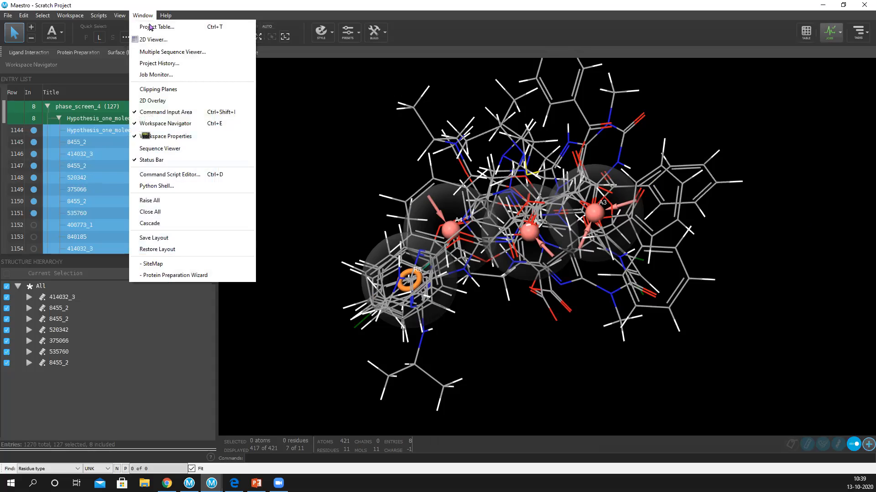
click(150, 27)
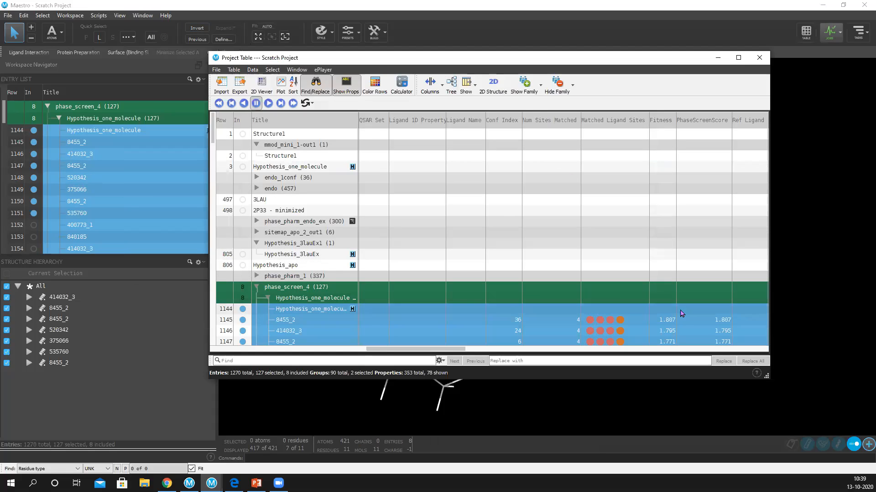
scroll(676, 292, down, 2)
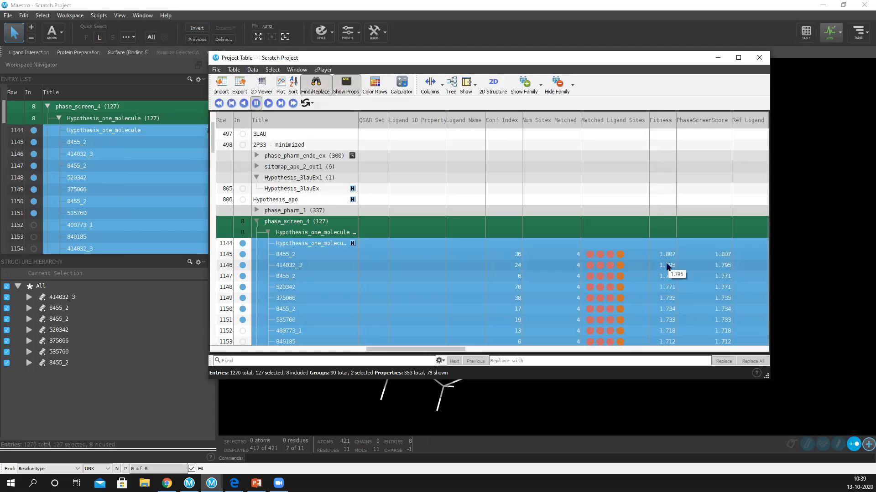
scroll(667, 267, down, 2)
scroll(667, 267, up, 3)
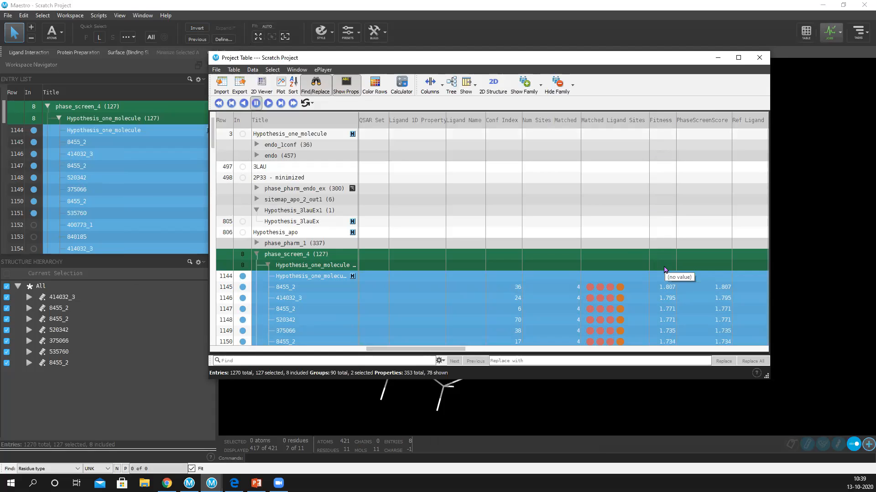
click(762, 59)
Step: Switch to Chrome, search the web for "binding DB" in a new tab, and visit the BindingDB home page
click(167, 483)
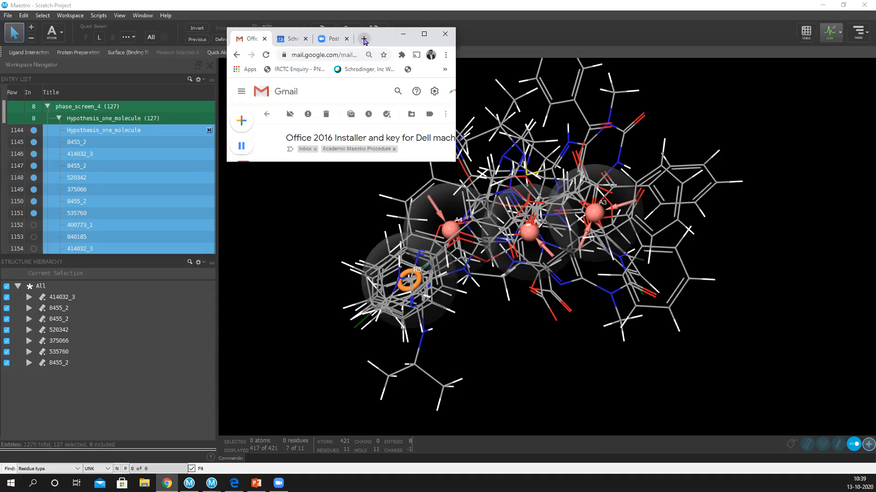
click(364, 39)
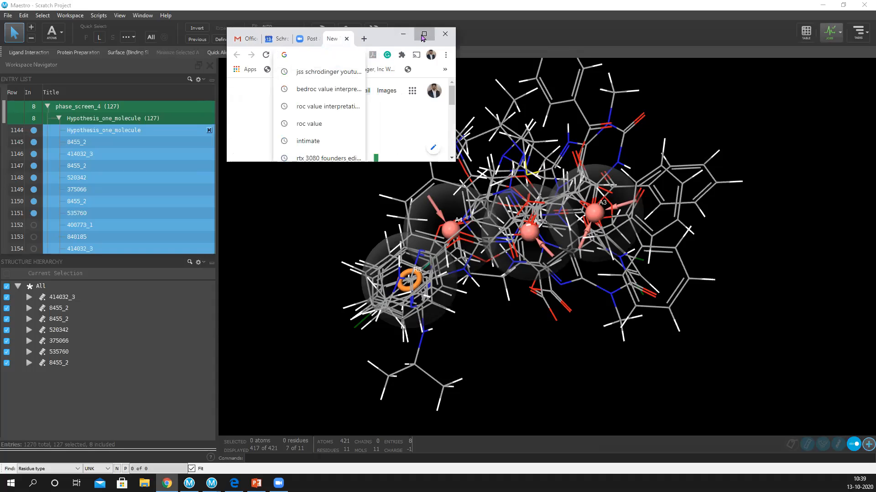
click(423, 34)
click(241, 24)
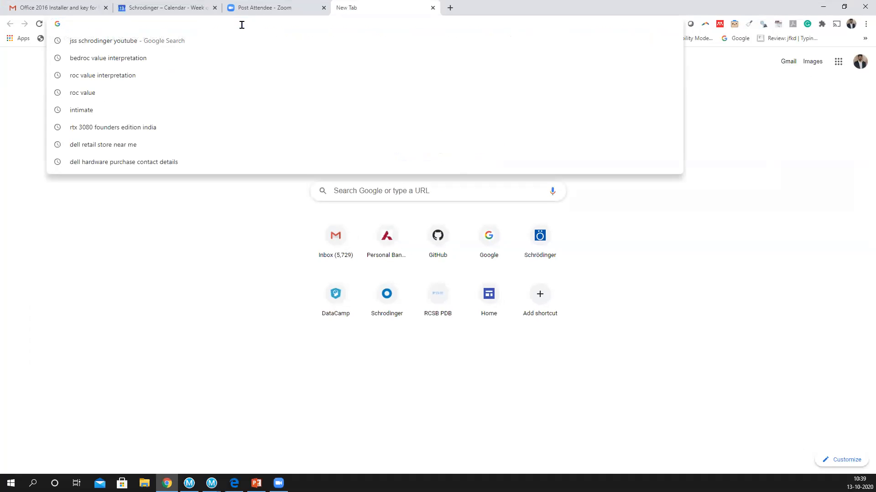
text(BINDI)
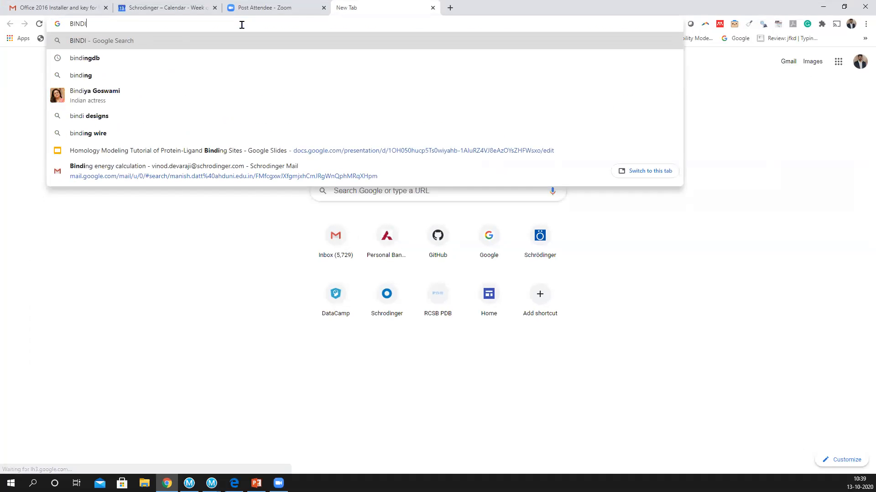
key(BackSpace)
key(BackSpace)
key(BackSpace)
key(BackSpace)
key(BackSpace)
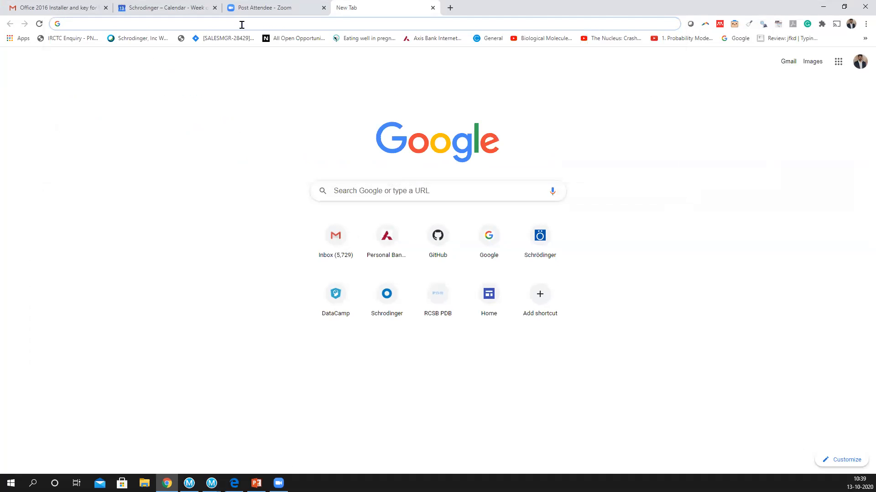
text(bINDING)
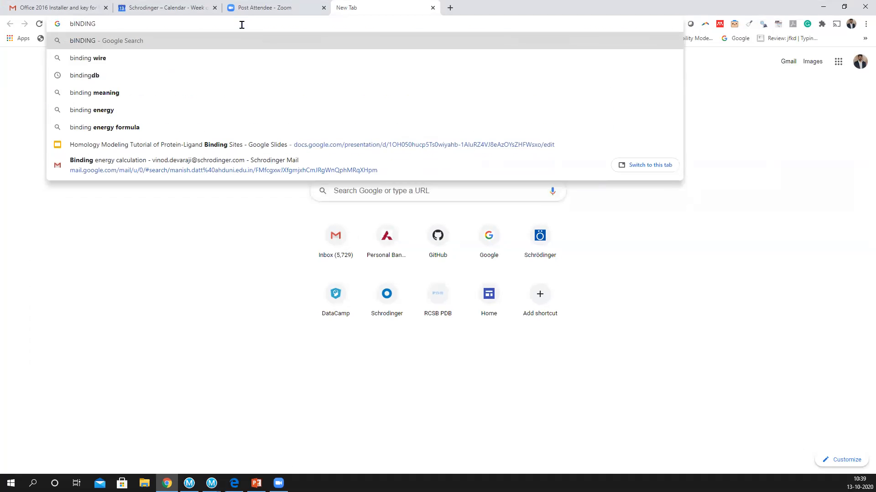
text( DB)
key(Return)
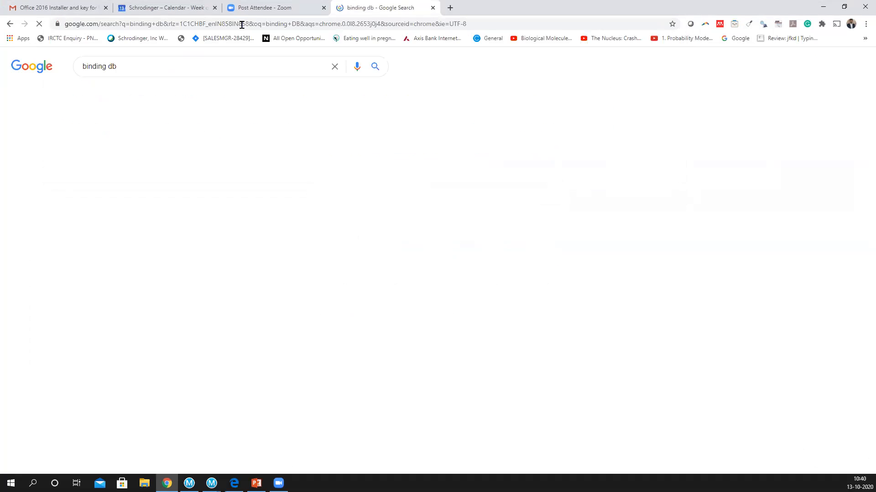
click(133, 145)
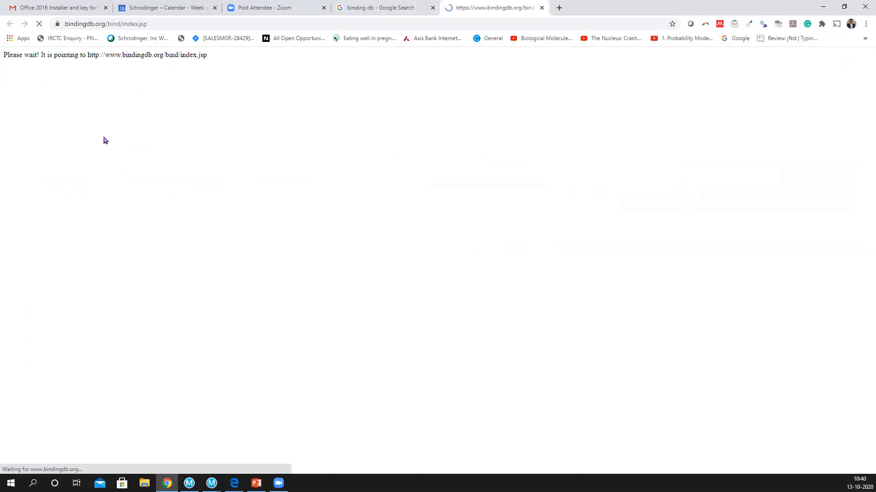
click(219, 149)
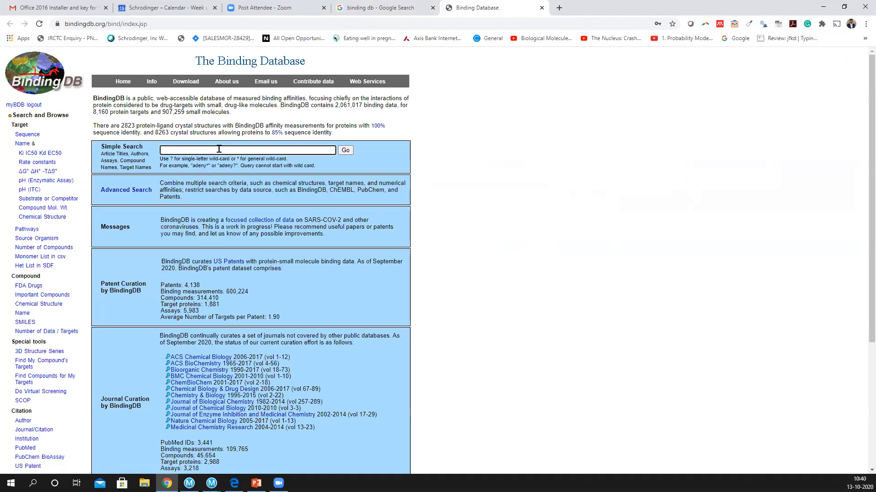
Step: Return to Maestro and clear all entries from the Workspace
click(822, 6)
click(71, 15)
click(102, 63)
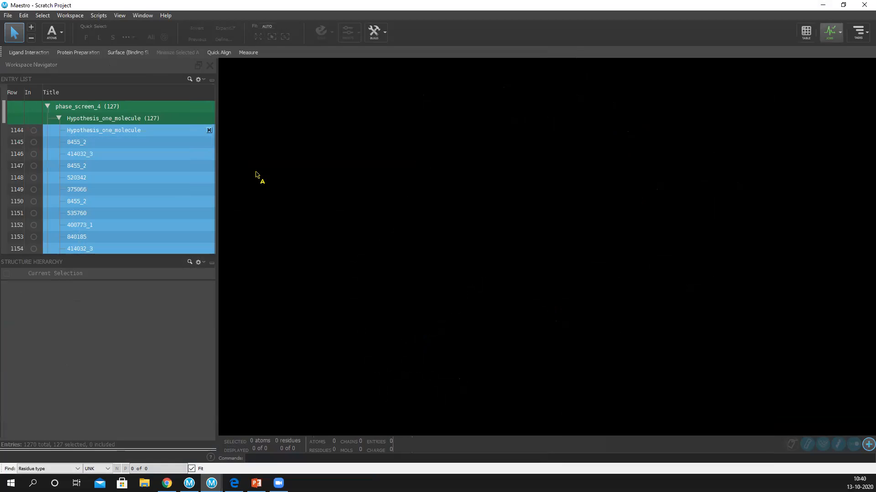
Step: Collapse the phase_screen_4 group, then expand the endo group and select all its entries
scroll(112, 147, up, 2)
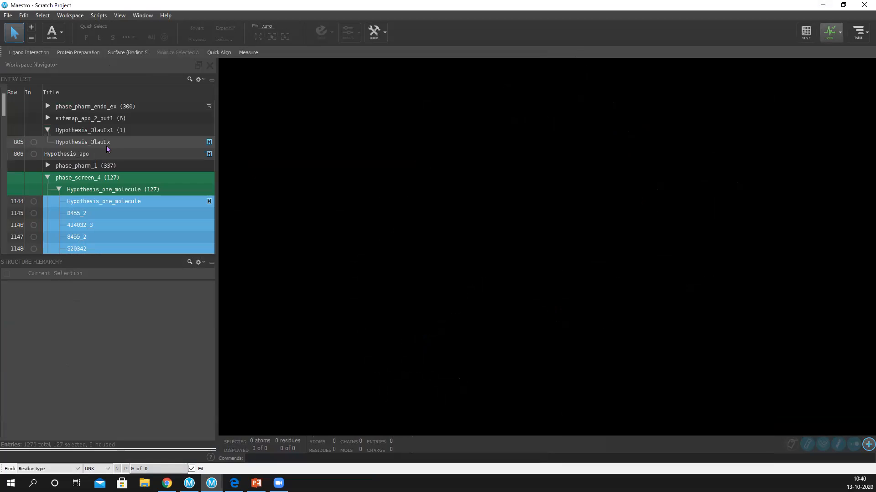
click(48, 177)
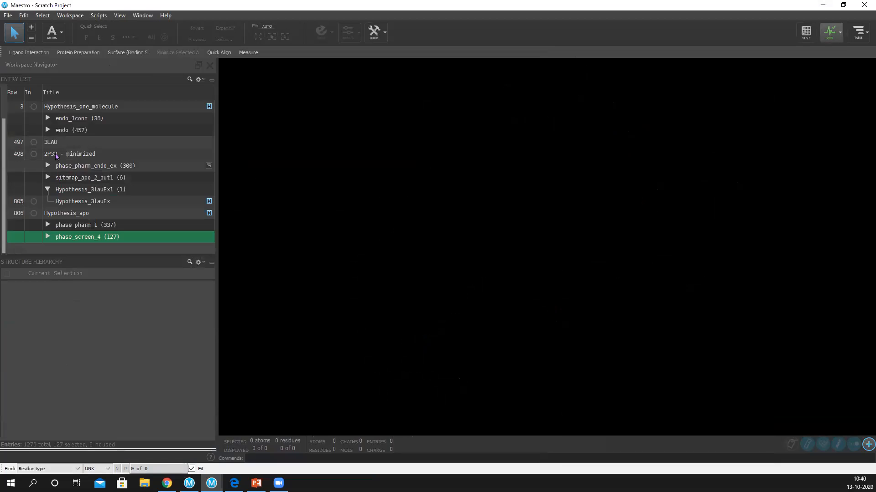
click(47, 130)
click(102, 130)
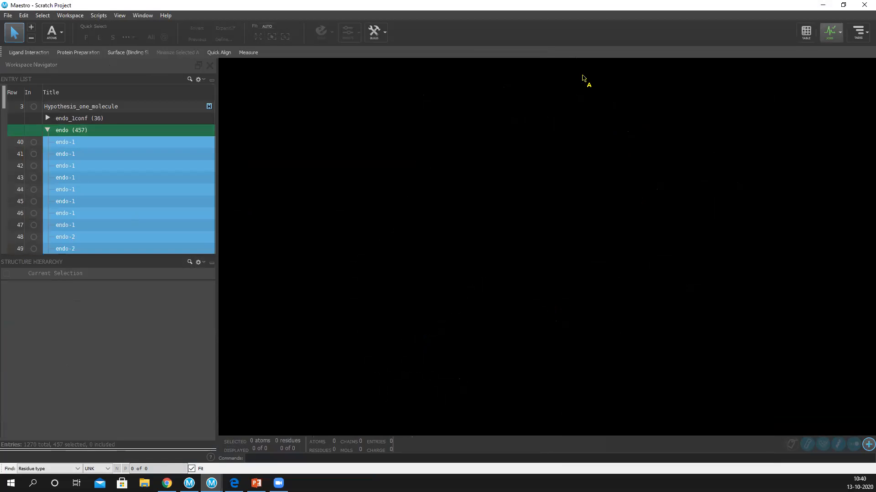
Step: Open Phase's Create Database tool, review its input, ligand preparation and ligand filtering options, and close it without running a job
click(858, 32)
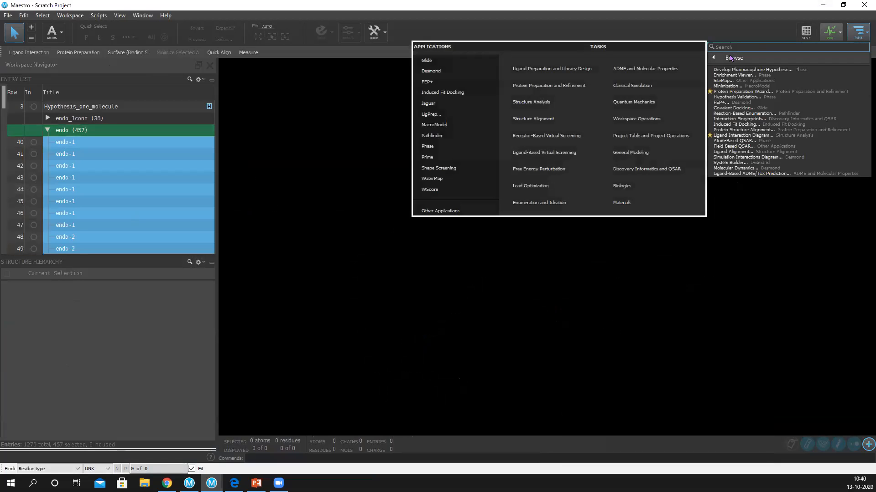
mouse_move(723, 59)
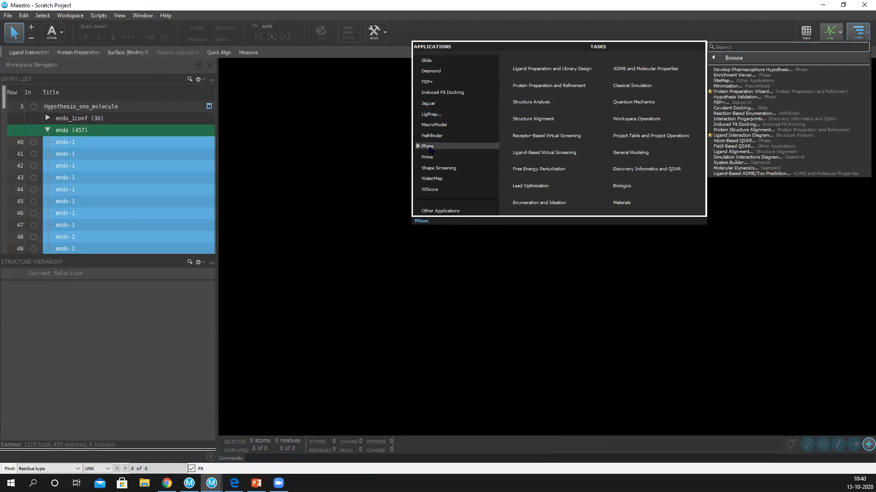
click(428, 147)
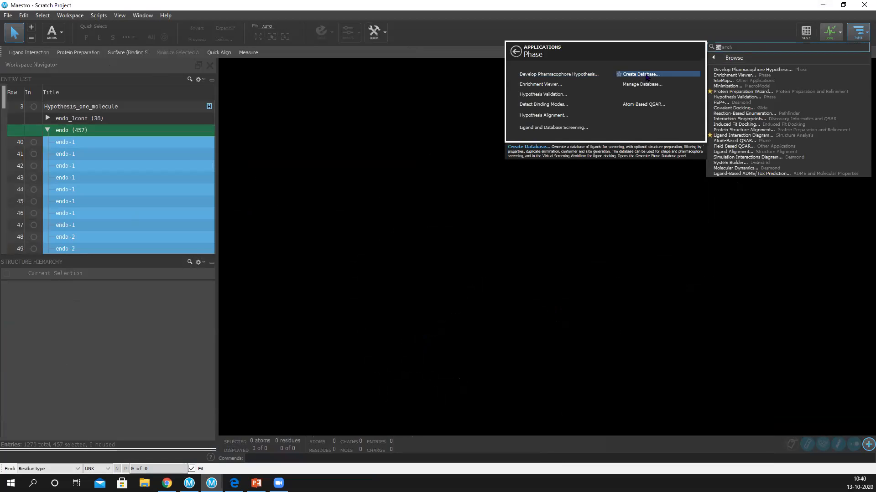
click(646, 75)
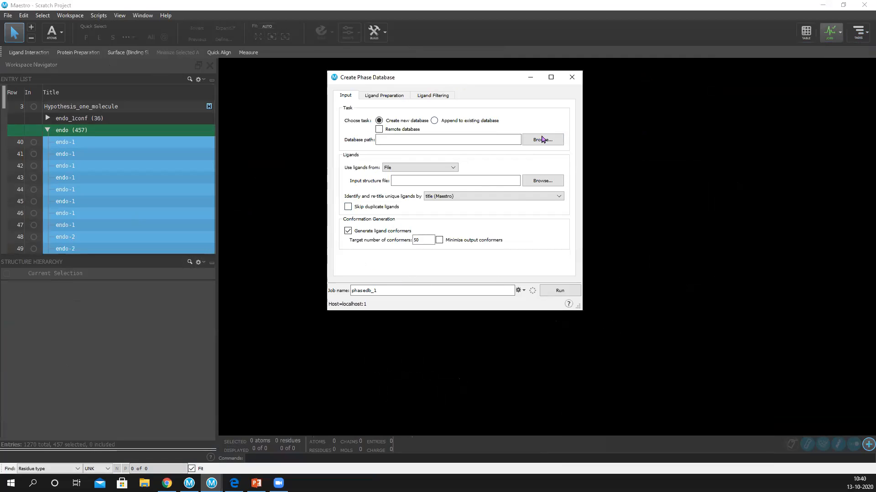
click(384, 96)
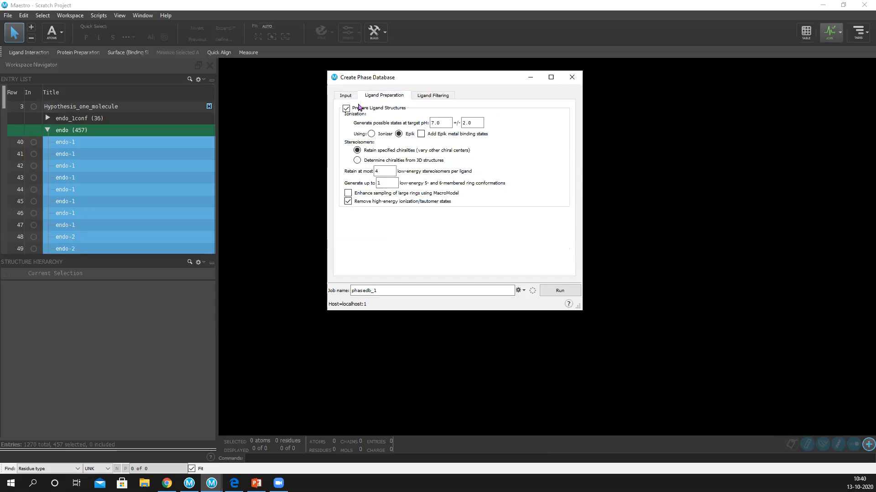
click(436, 97)
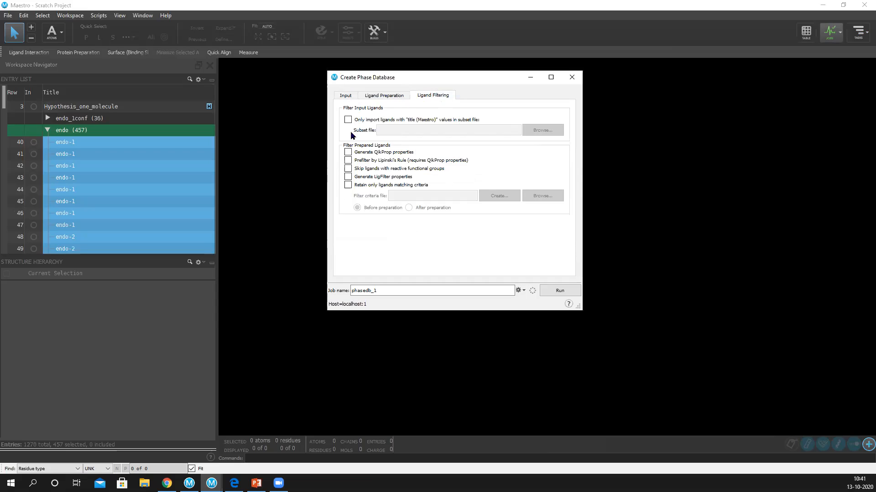
click(571, 78)
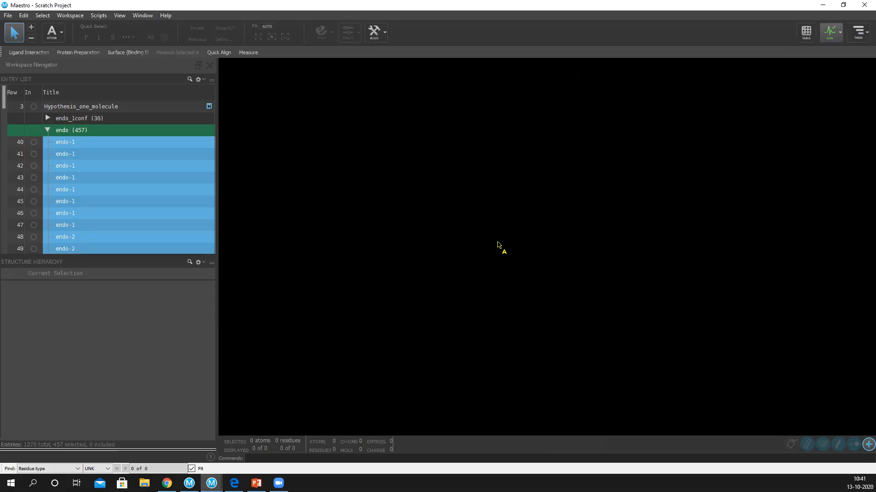